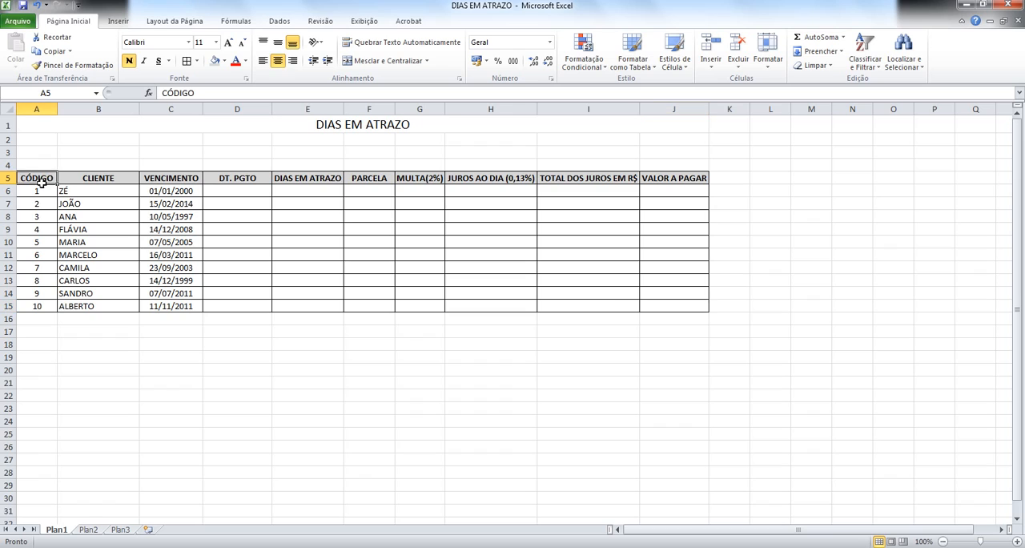
click(231, 183)
click(232, 203)
click(224, 255)
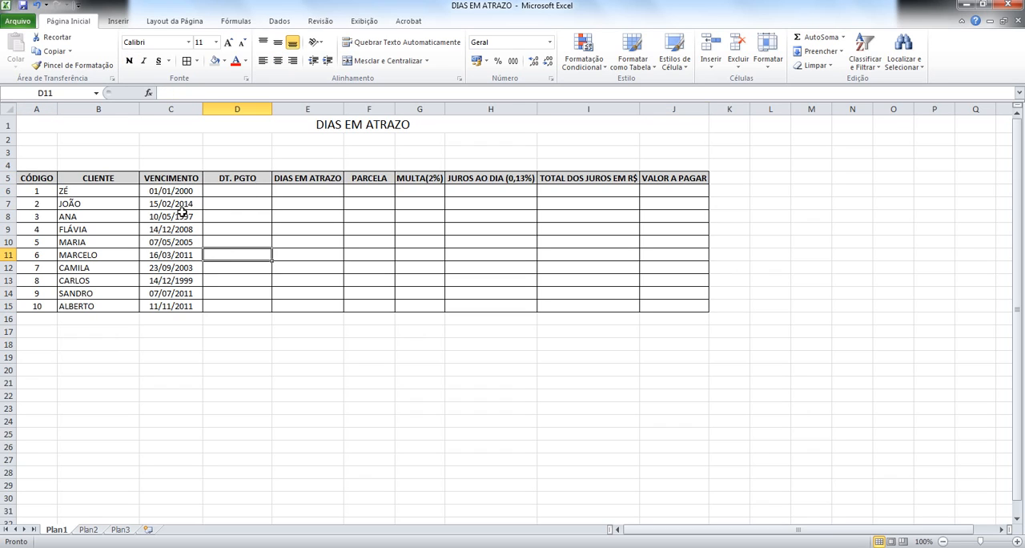
click(86, 201)
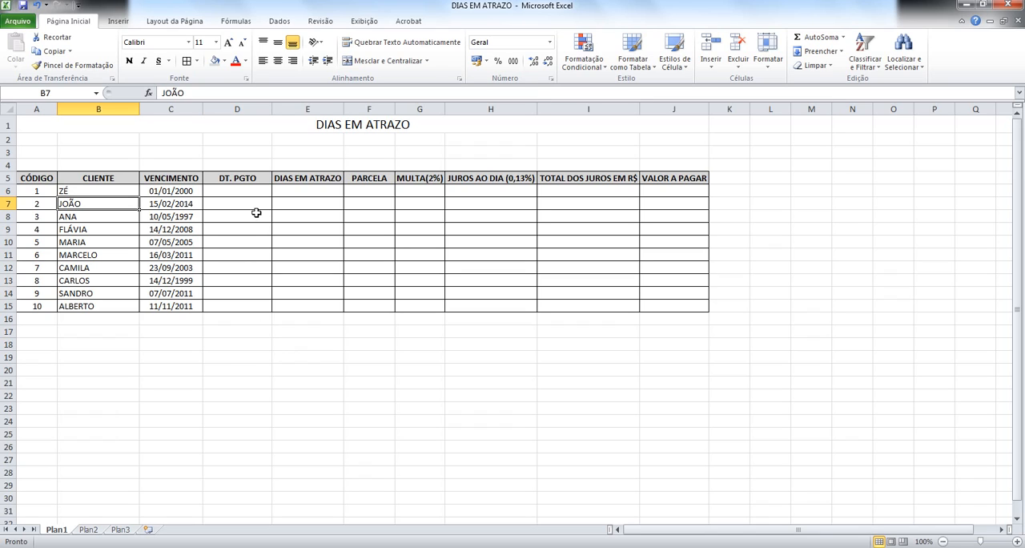
Step: Enter the formula =HOJE() in cell D6 as the first client's payment date
key(Up)
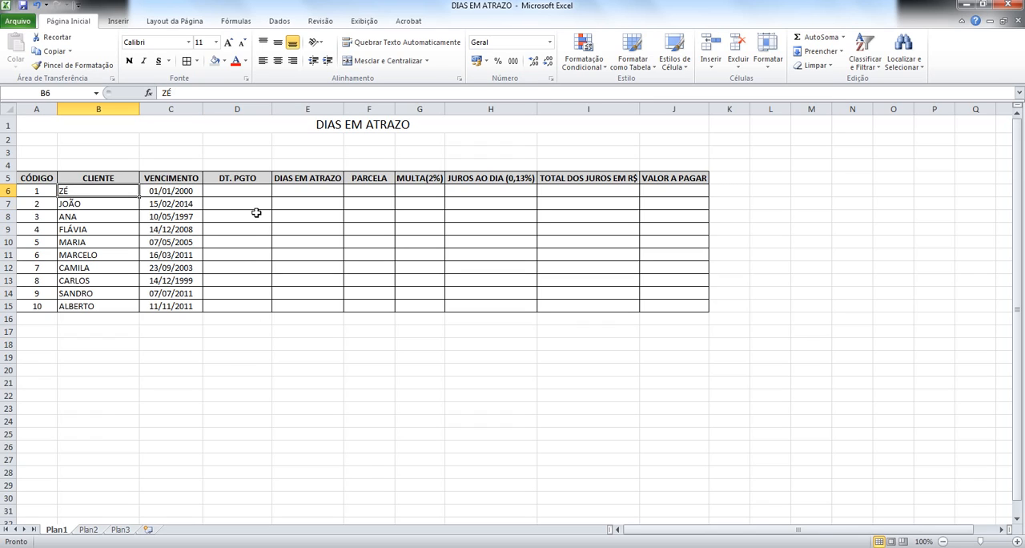
key(Right)
key(Right)
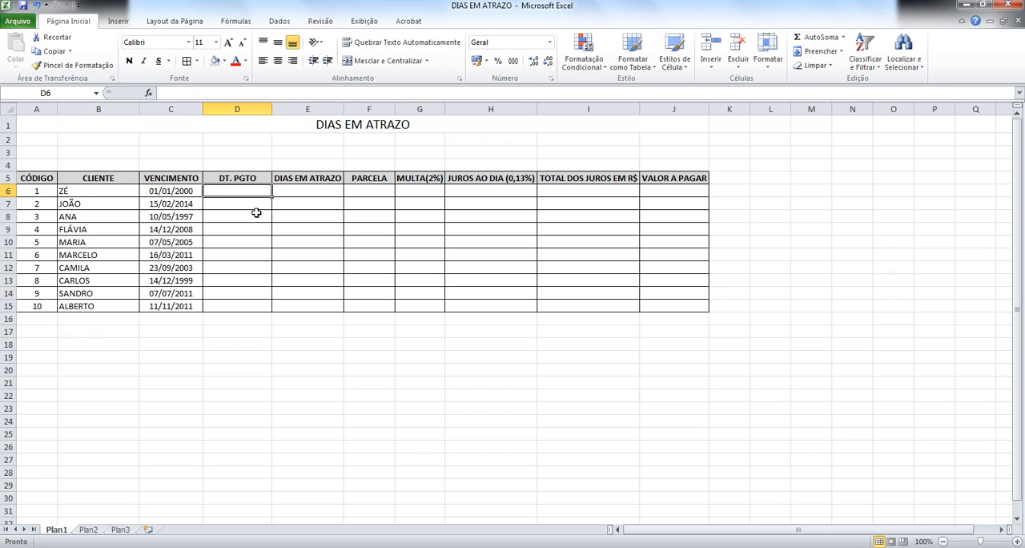
text(=H)
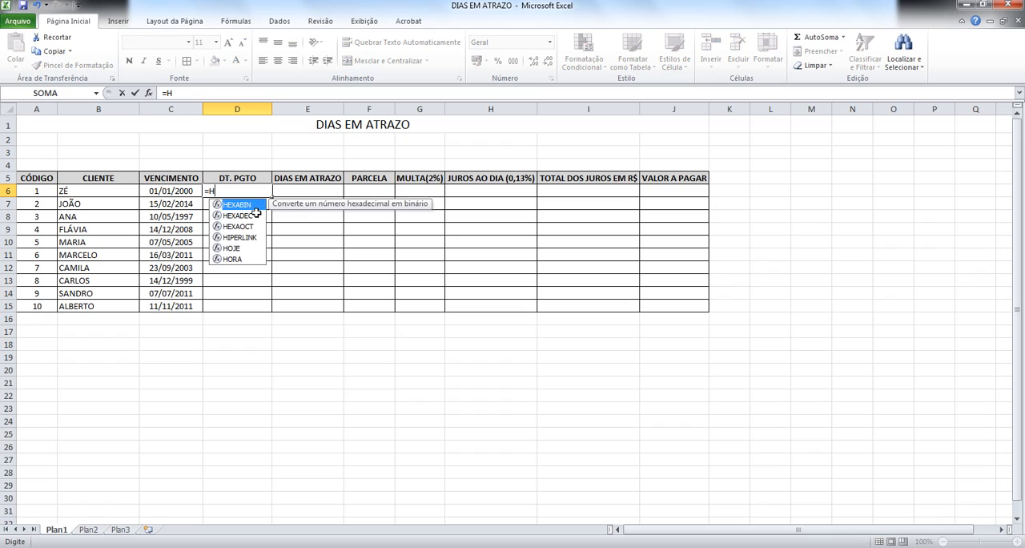
text(OJE)
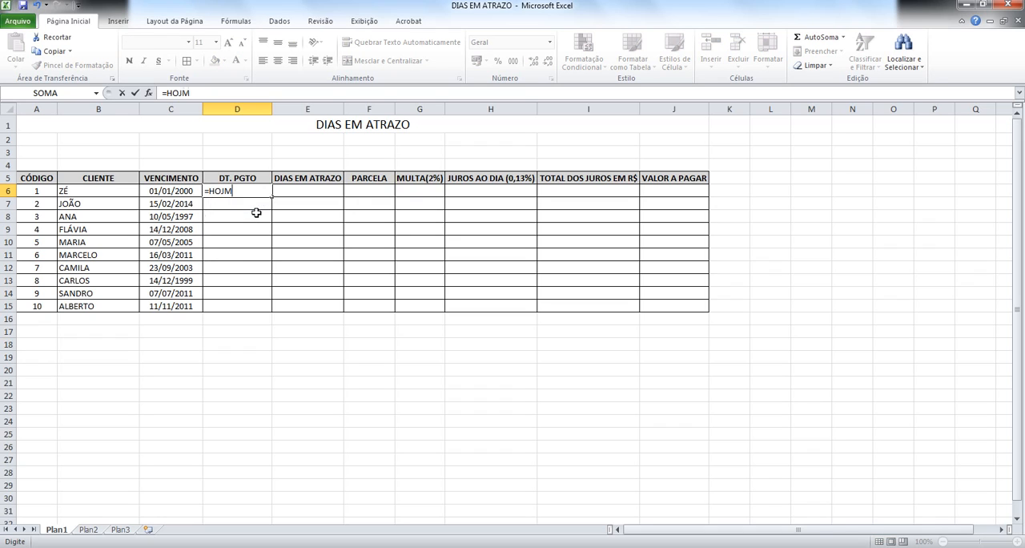
key(BackSpace)
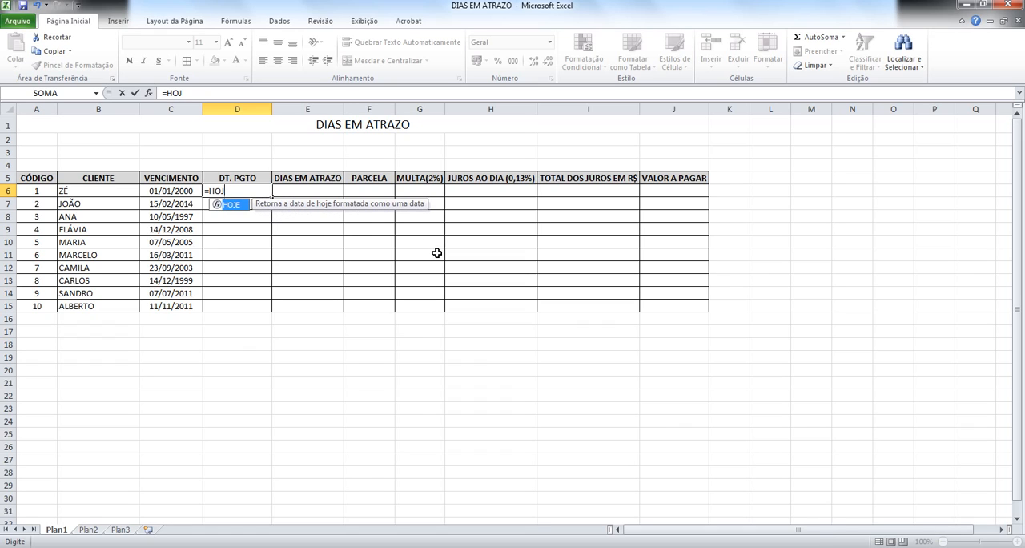
key(Tab)
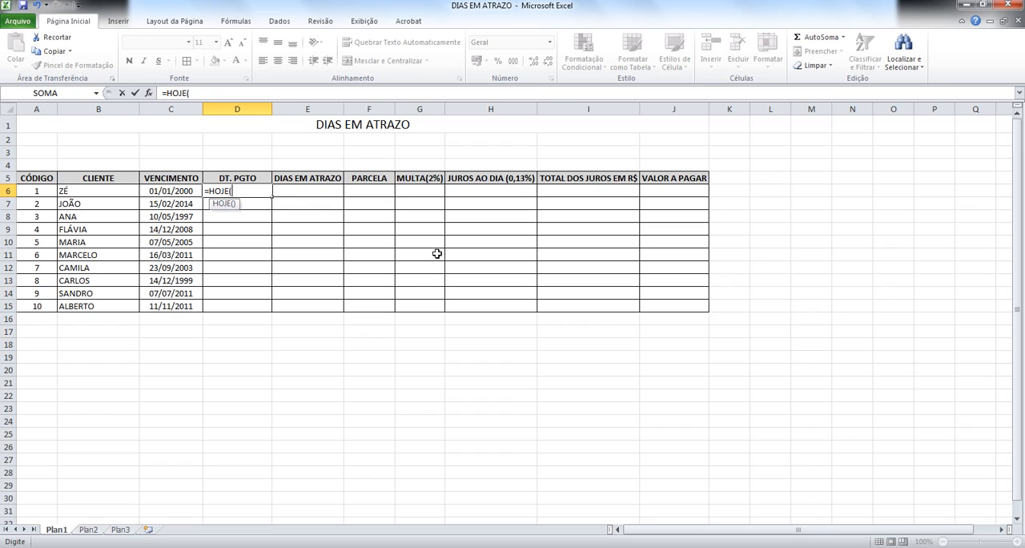
text())
key(Return)
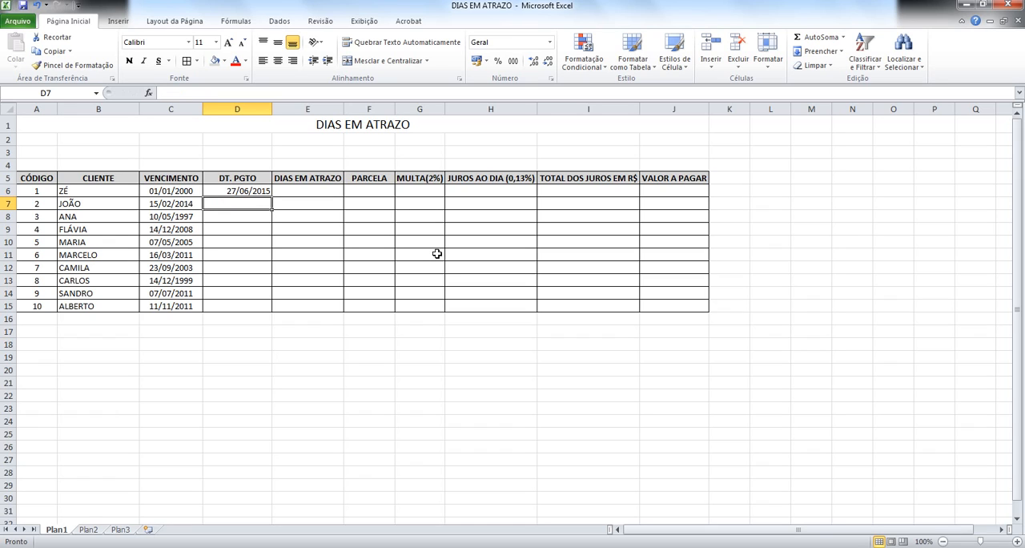
Step: Enter the formula =HOJE()-1 in cell D7 to calculate the previous day's date
text(=)
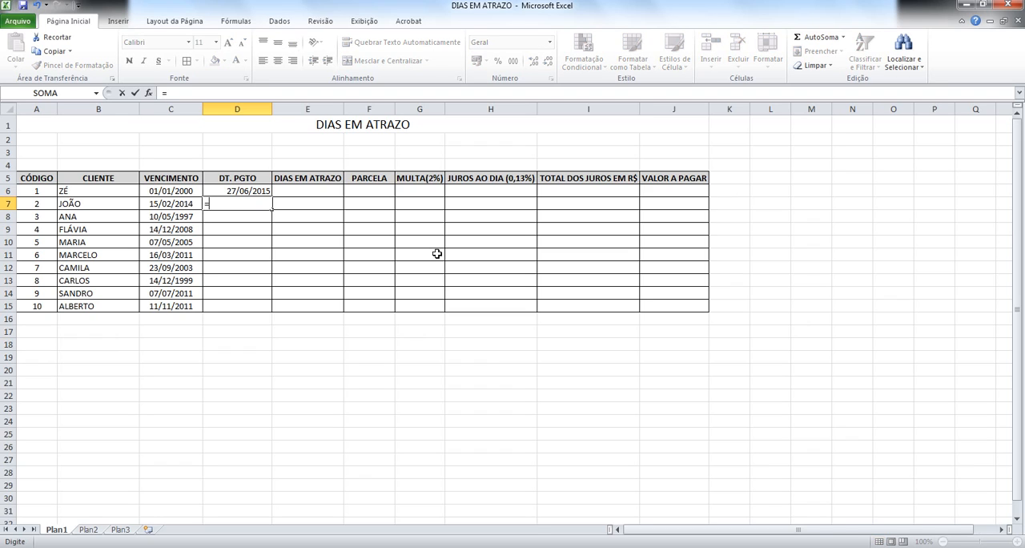
text(HOJ)
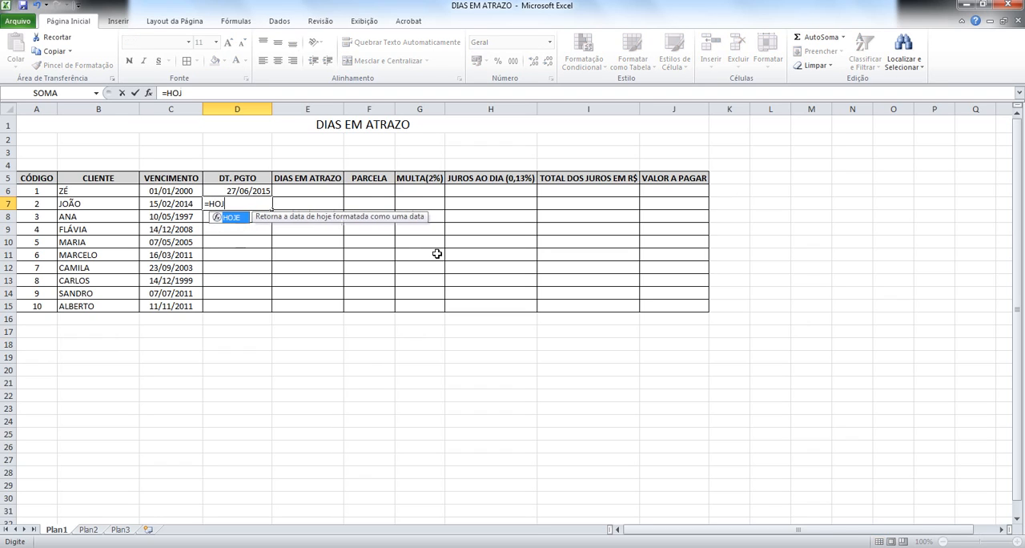
text(E()-1)
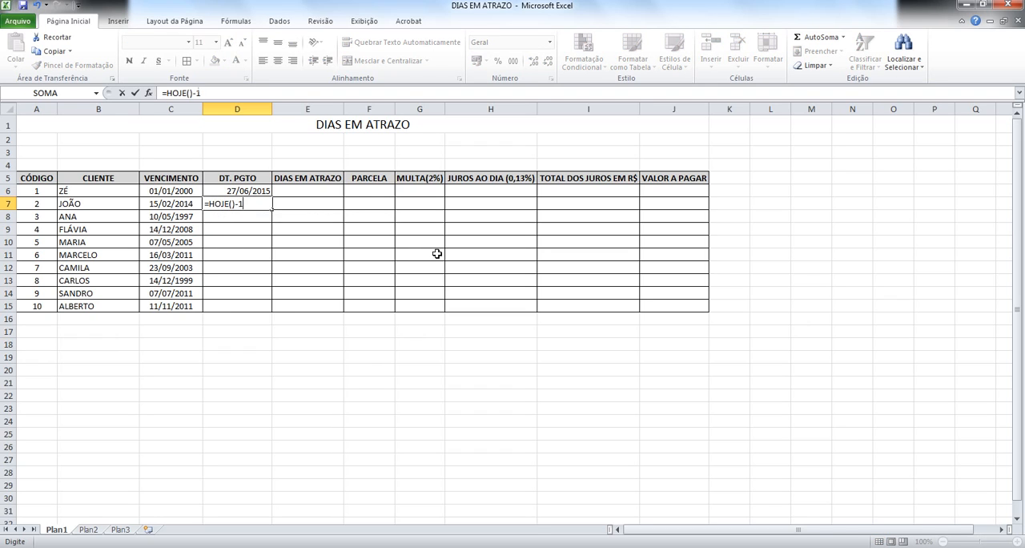
key(Return)
key(Up)
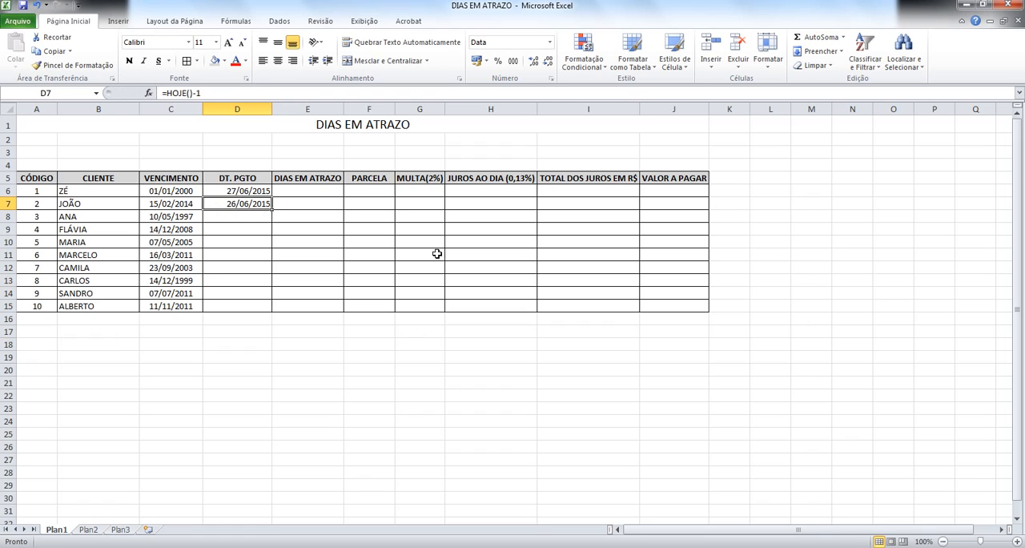
Step: Clear the formula from cell D7
text(2)
key(BackSpace)
key(Escape)
key(Delete)
key(Return)
key(Up)
key(Up)
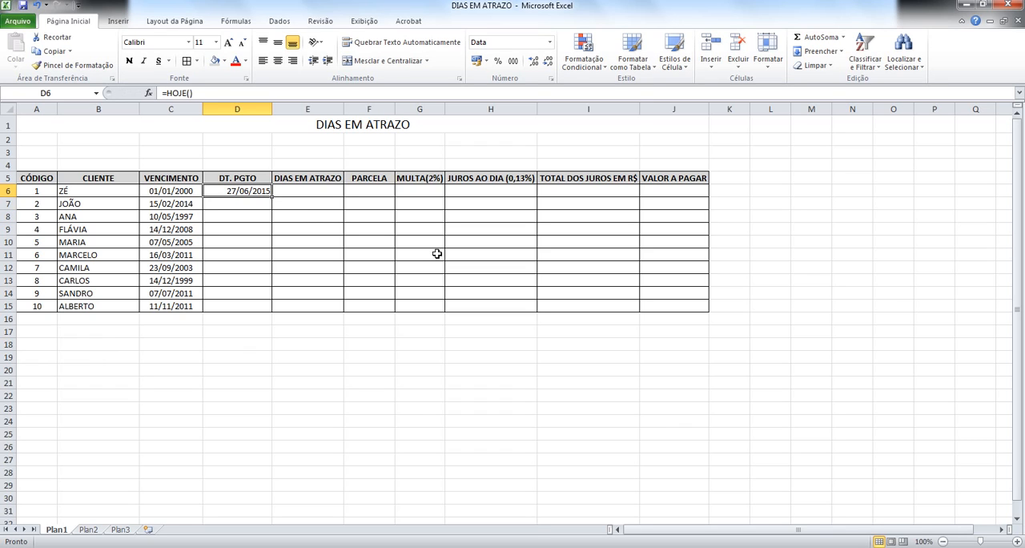
Step: Copy the =HOJE() formula from D6 down the DT. PGTO column through D15
key(Up)
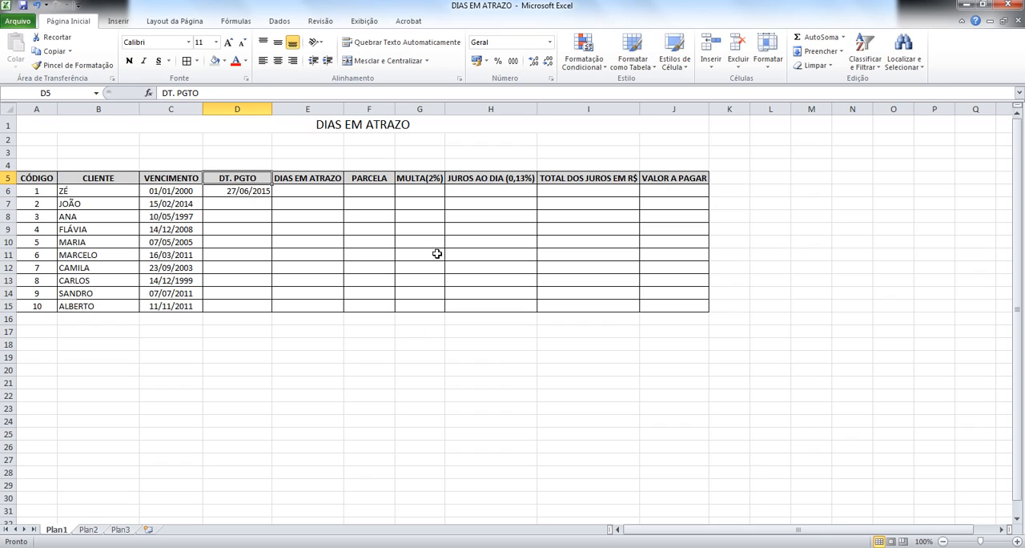
key(Down)
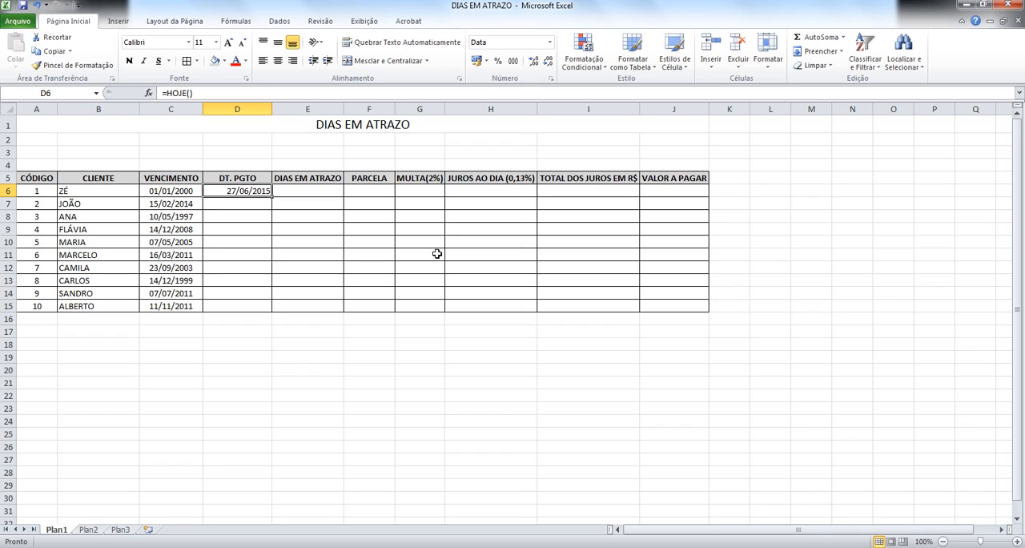
key(Down)
key(Down)
key(Up)
key(Up)
drag(272, 196, 266, 314)
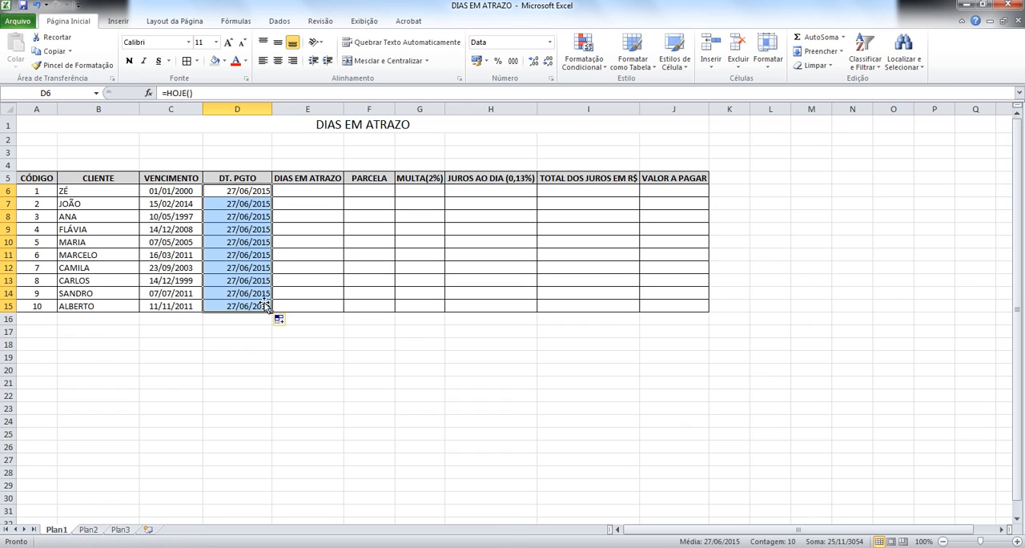
Step: Examine the payment date formula in cell D6 without altering it
click(201, 320)
key(Up)
key(Up)
key(Up)
key(Up)
key(Up)
key(Up)
key(Up)
key(Up)
key(Up)
key(Up)
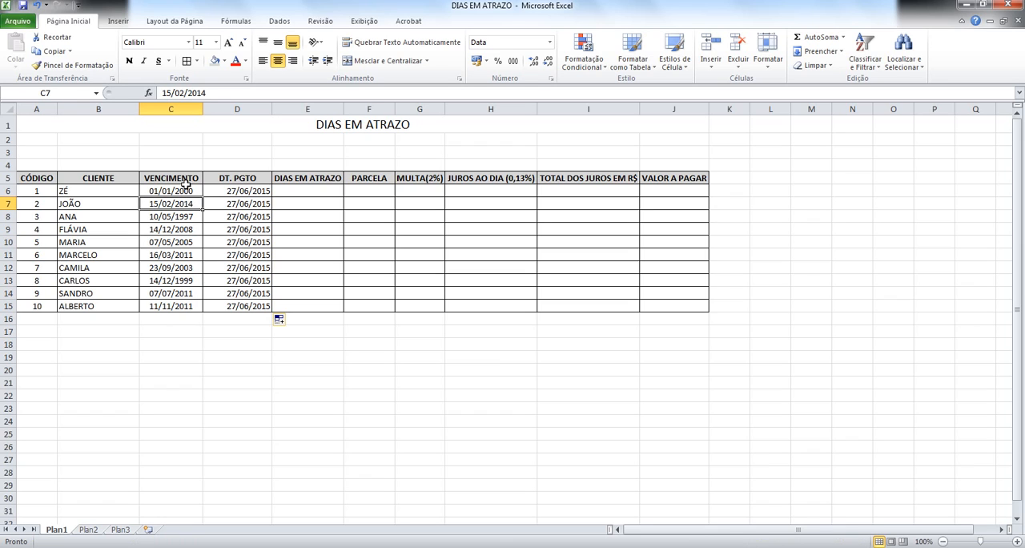
click(239, 186)
text(=HOJE())
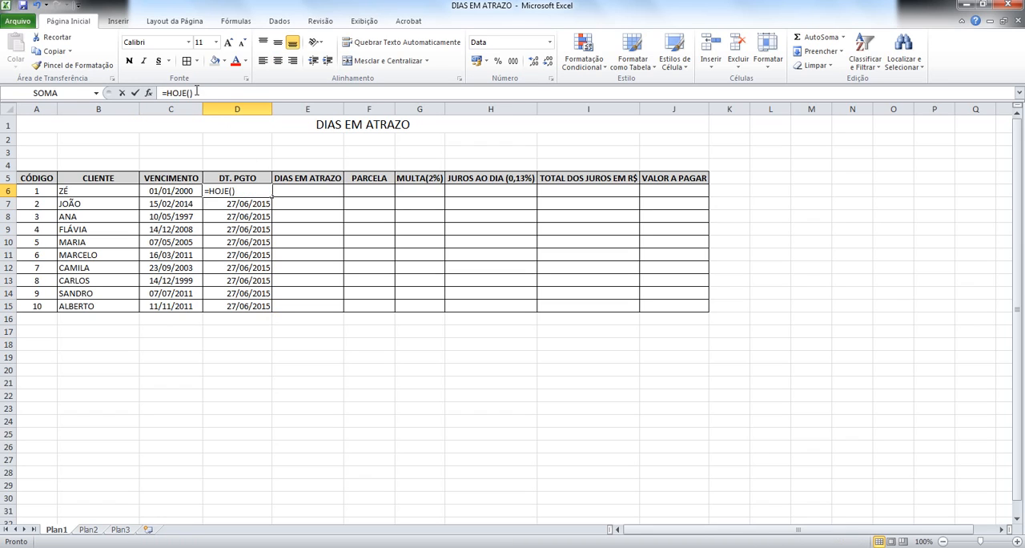
key(ctrl+Return)
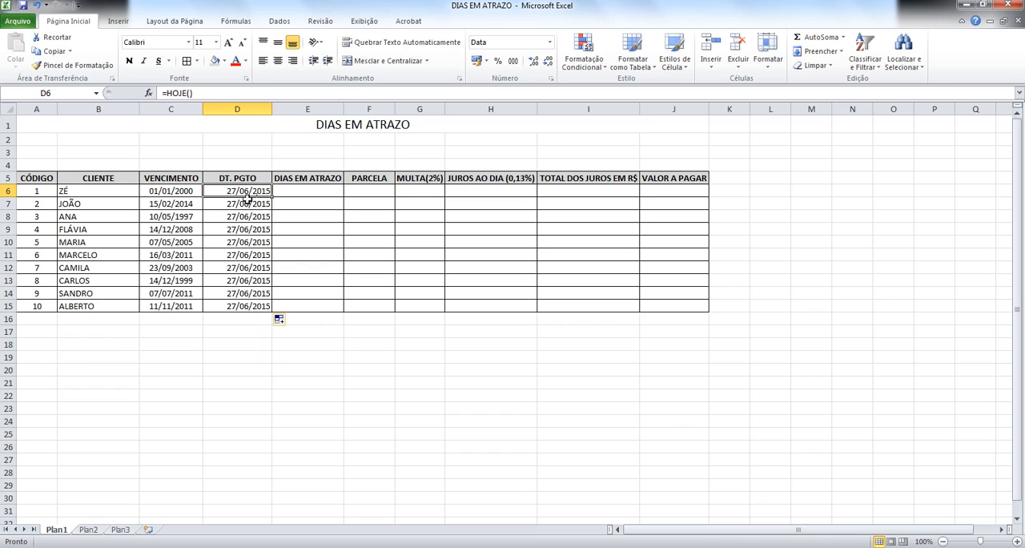
Step: Apply the red font color to the payment dates in D6:D15
drag(247, 199, 243, 307)
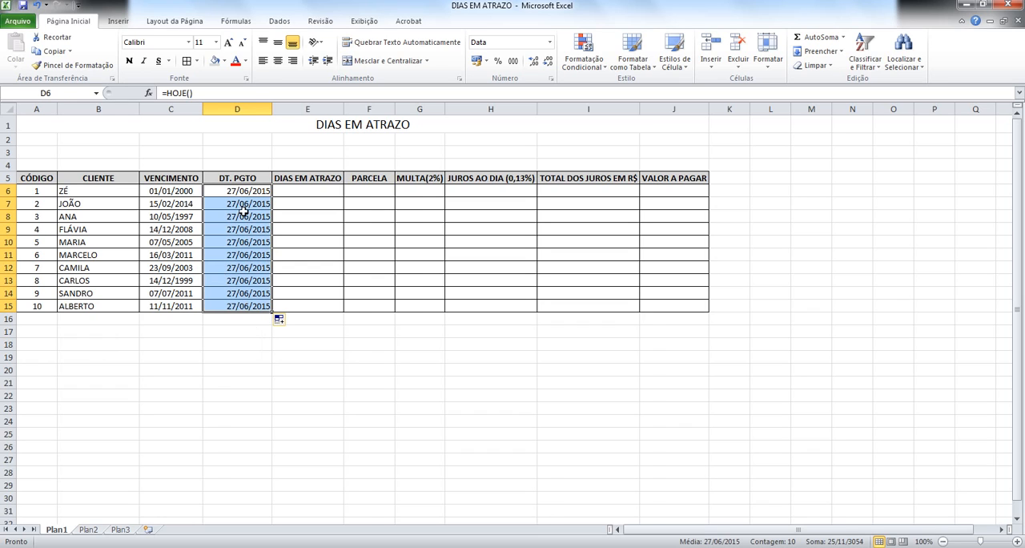
click(239, 63)
click(307, 352)
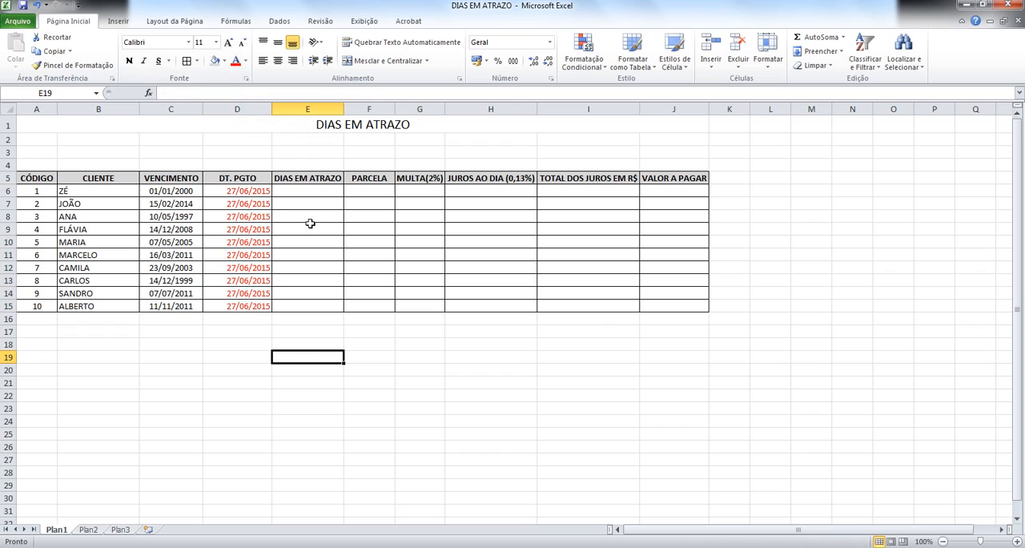
Step: Enter the formula =DIAS360(C6;D6) in cell E6 to calculate the days between due date and payment date
click(277, 192)
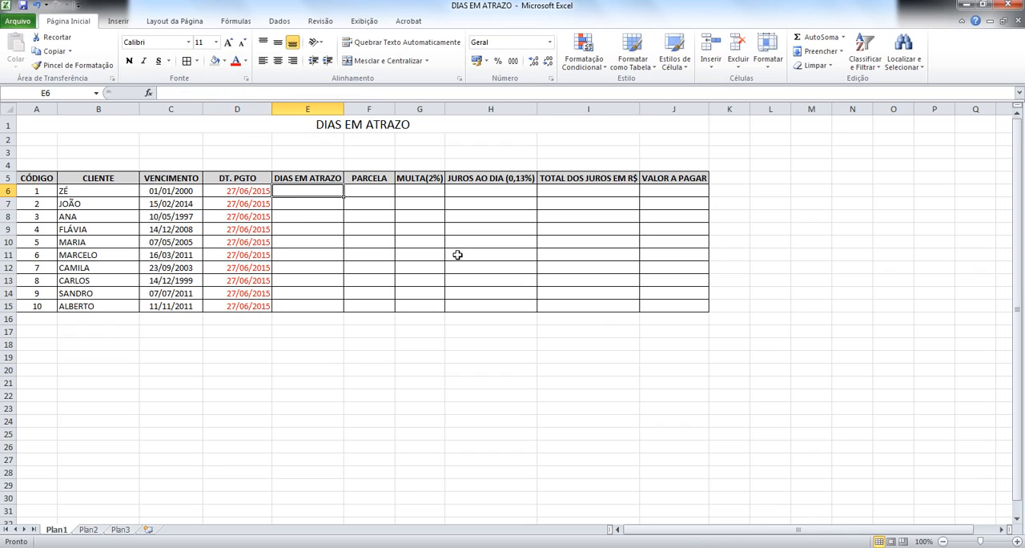
text(=)
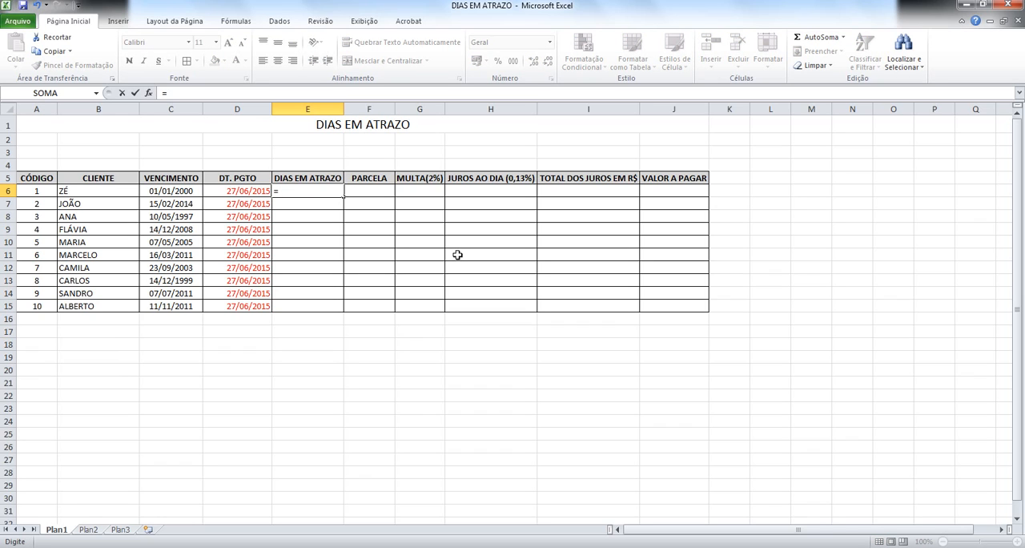
text(D)
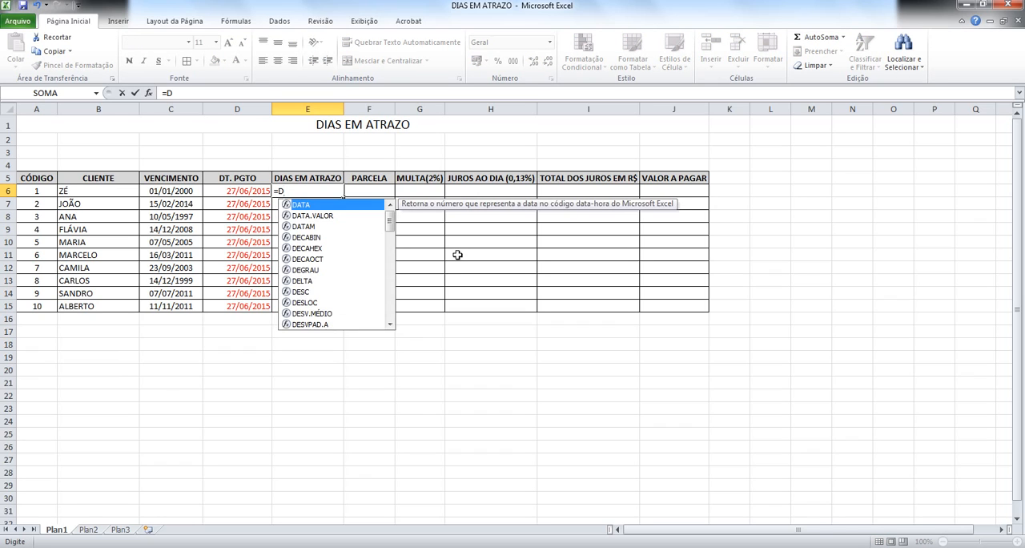
text(IAS)
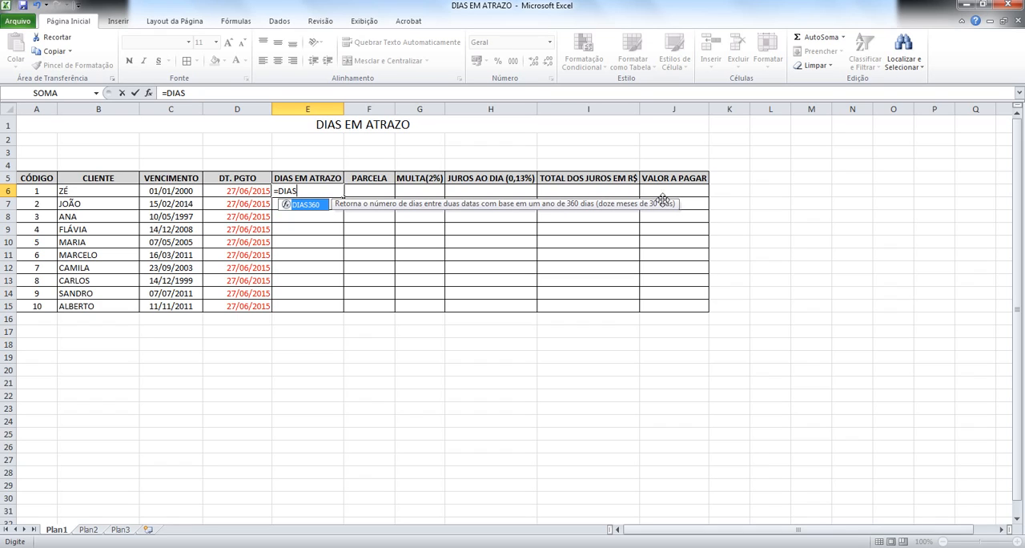
double_click(312, 206)
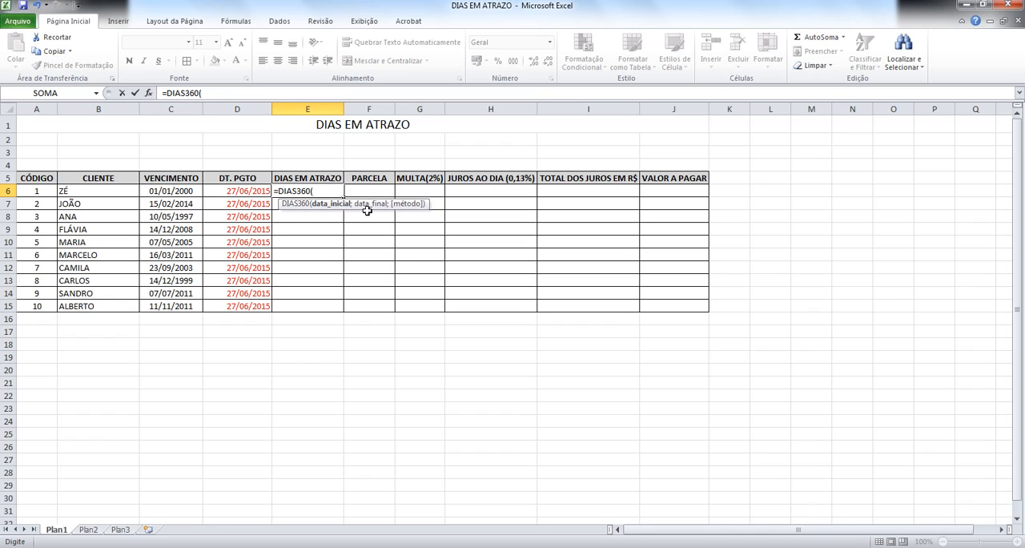
click(185, 191)
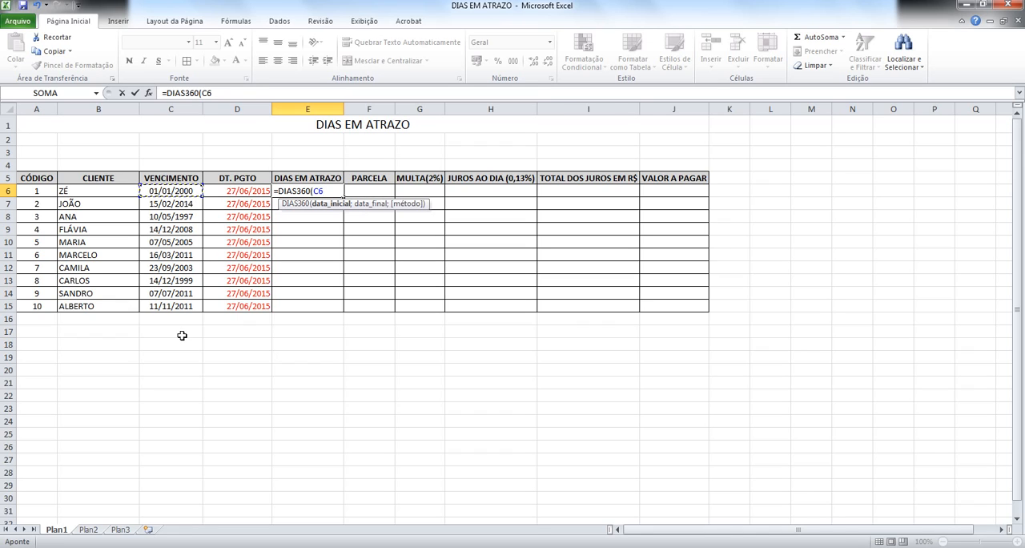
text(;)
click(211, 192)
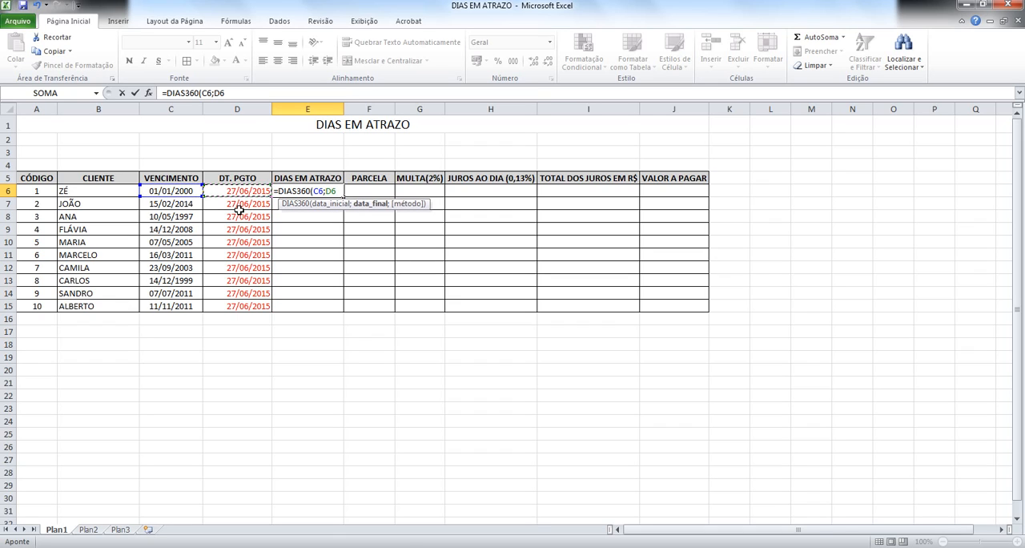
key(Return)
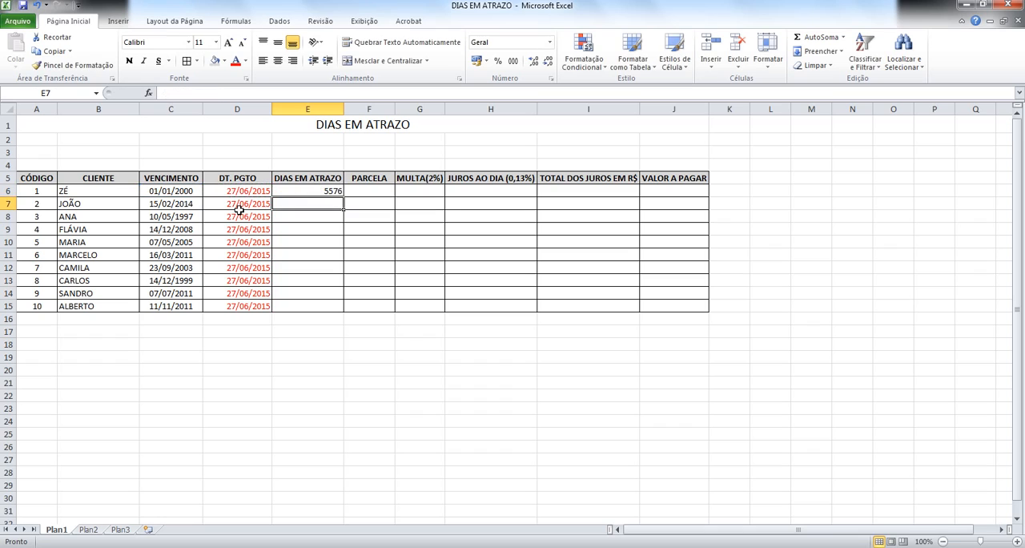
Step: Compare the due date, payment date and days-late cells in row 6 to review how DIAS360 works
key(Up)
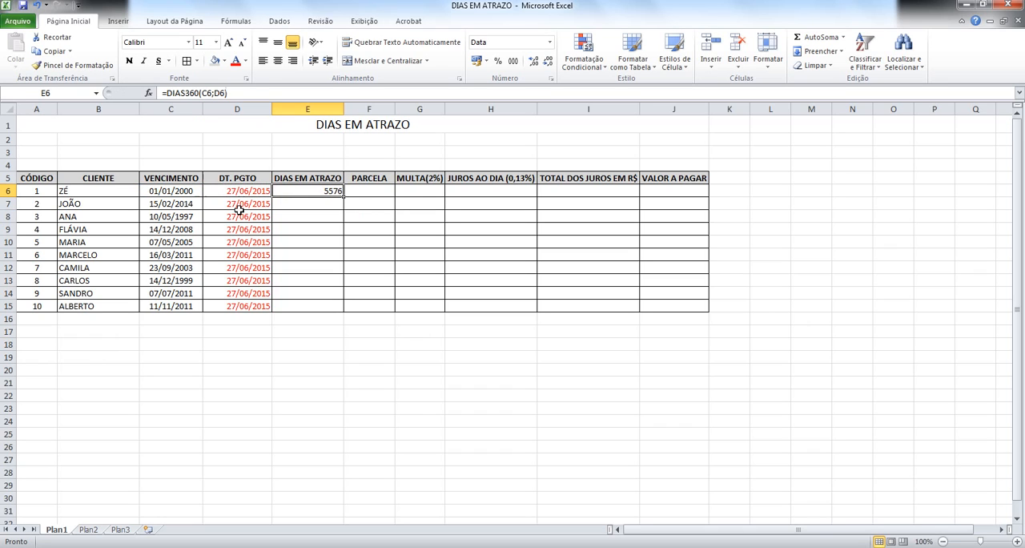
key(Left)
key(Left)
key(Right)
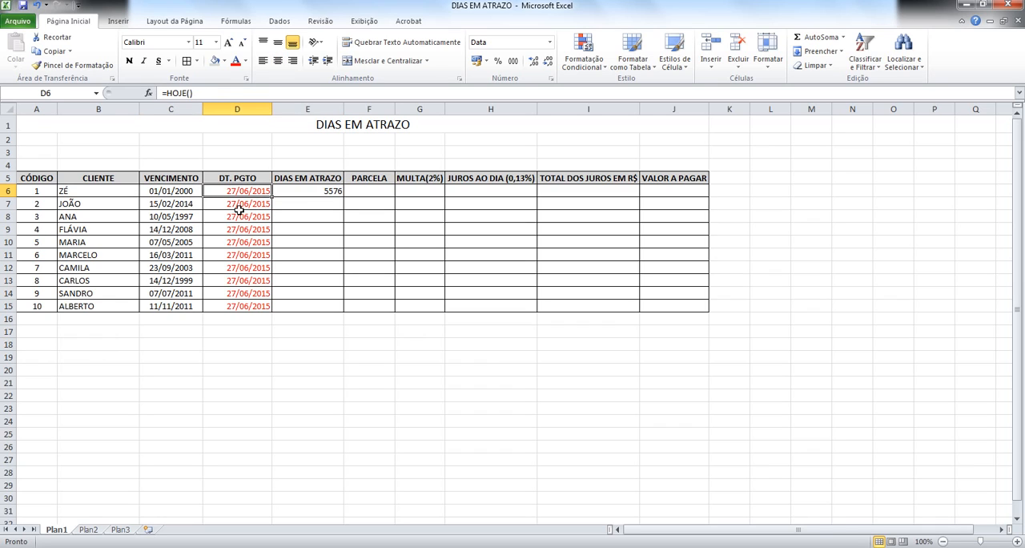
key(Left)
key(Left)
key(Right)
key(Right)
key(Right)
Step: Replace the payment date in D6 with 01/01/2000 to test the days-late formula
key(Left)
key(Right)
key(Left)
text(1/01/2000)
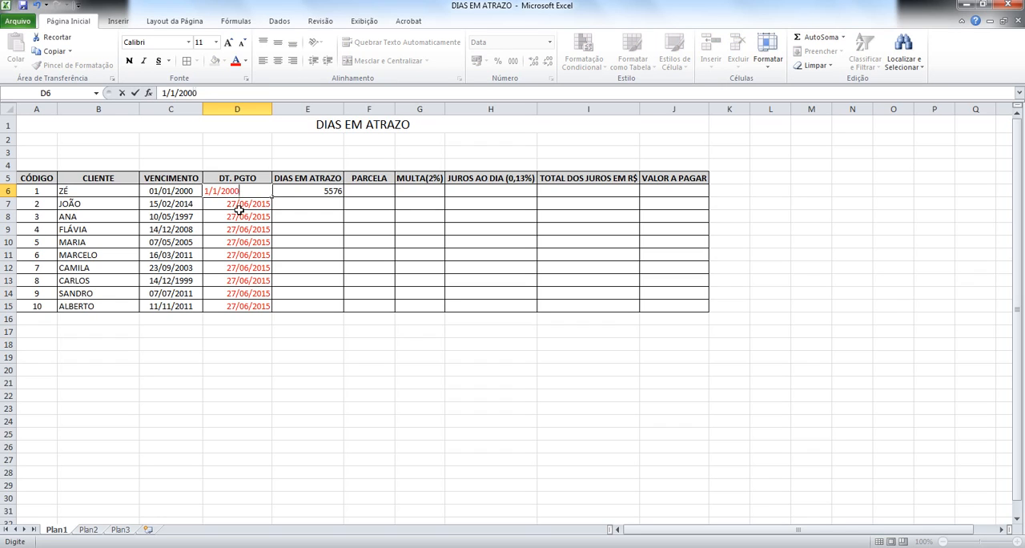
key(Return)
Step: Change the payment date in D6 to 02/01/2000 to test the days-late formula with a one-day delay
key(Up)
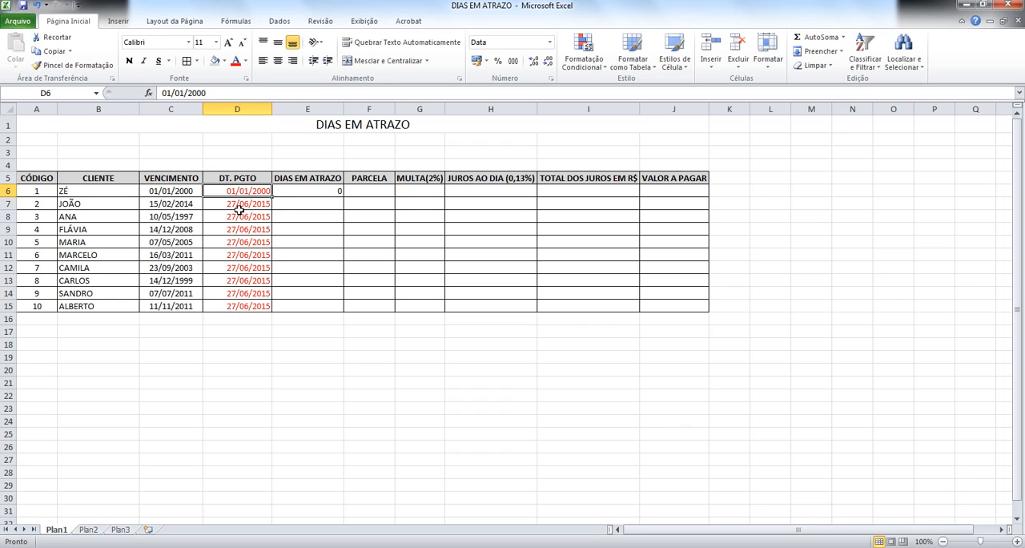
text(2/1/2000)
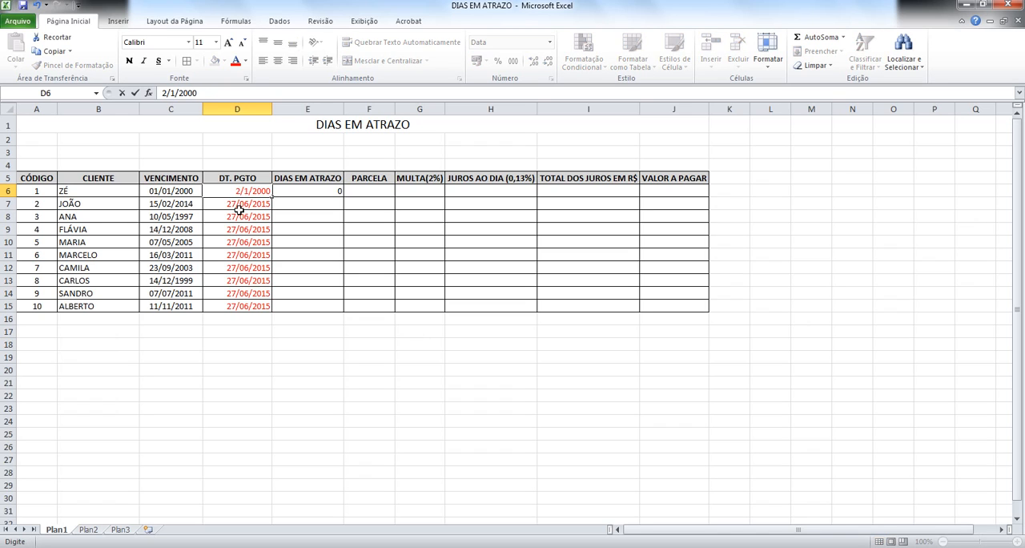
key(Return)
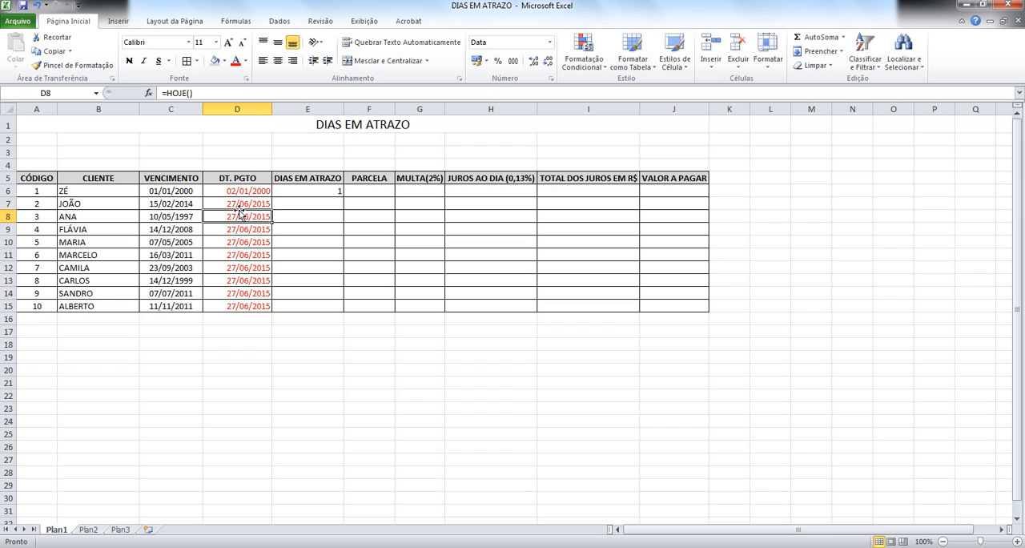
key(Up)
key(Right)
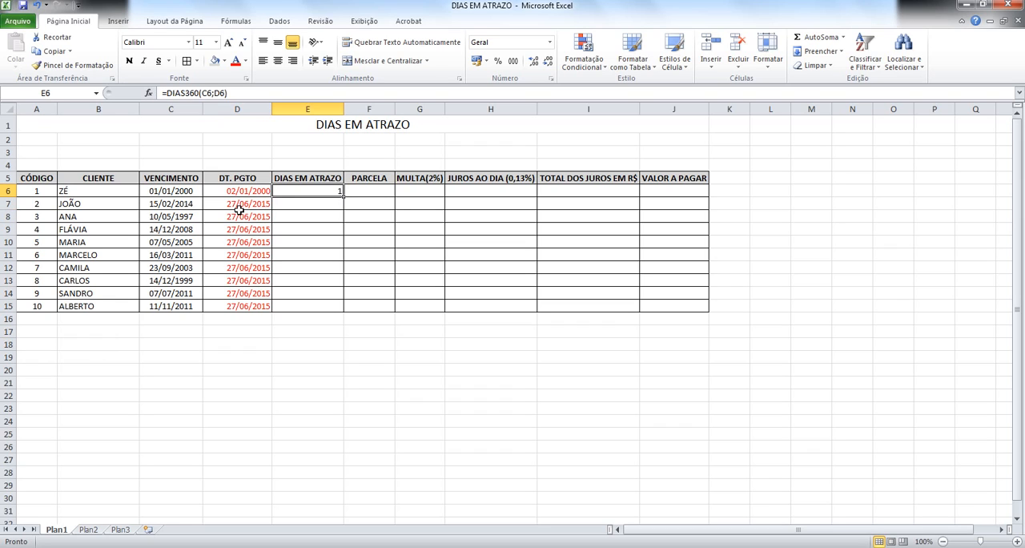
Step: Examine the days-late cell in row 6 alongside its due date, payment date and neighbouring columns
key(Right)
key(Right)
key(Right)
key(Right)
key(Right)
key(Left)
key(Left)
key(Left)
key(Left)
key(Left)
mouse_move(342, 195)
mouse_down()
mouse_move(328, 235)
mouse_move(325, 324)
mouse_move(328, 301)
mouse_move(342, 305)
mouse_move(346, 190)
mouse_up()
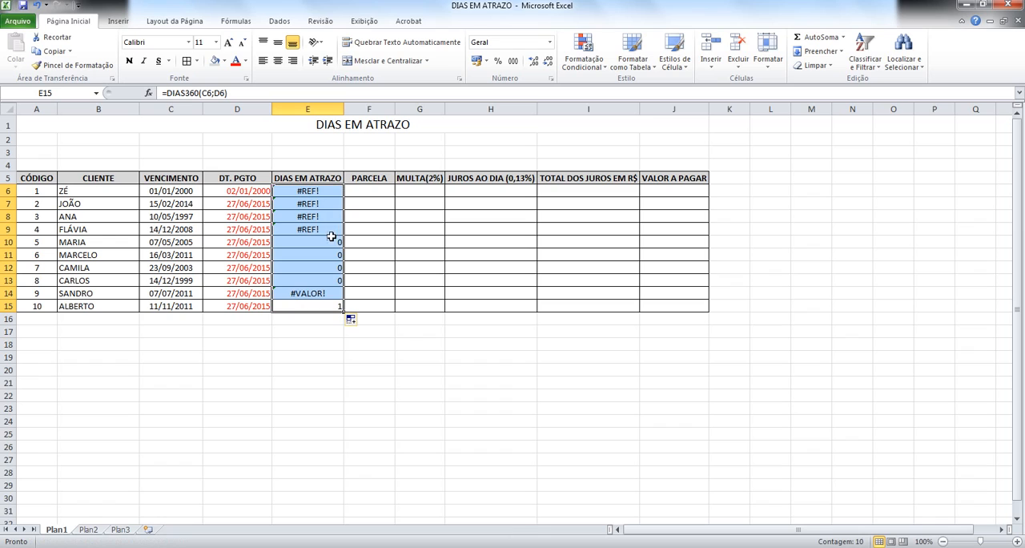
key(ctrl+z)
key(ctrl+z)
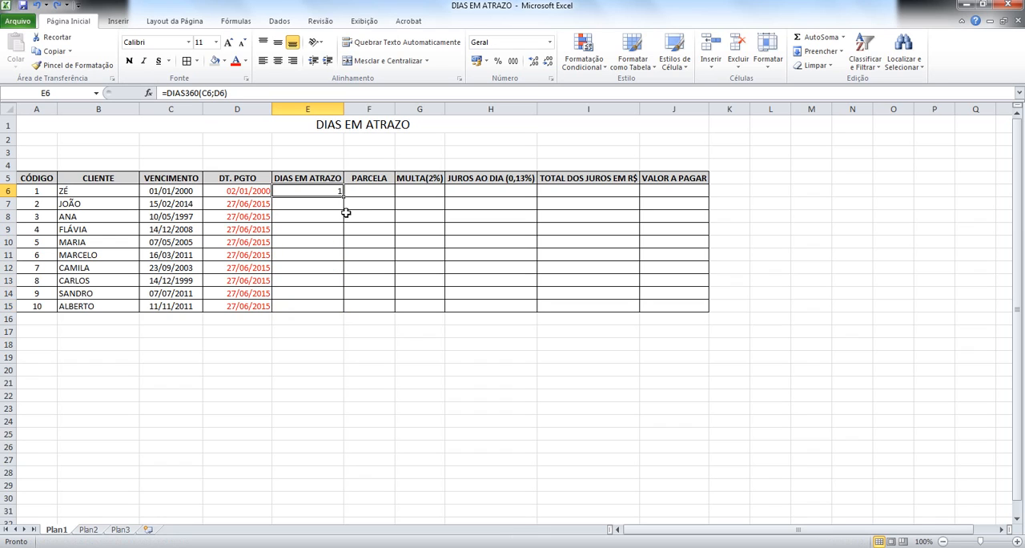
Step: Fill the DIAS360 formula from E6 down through E15
drag(345, 196, 345, 308)
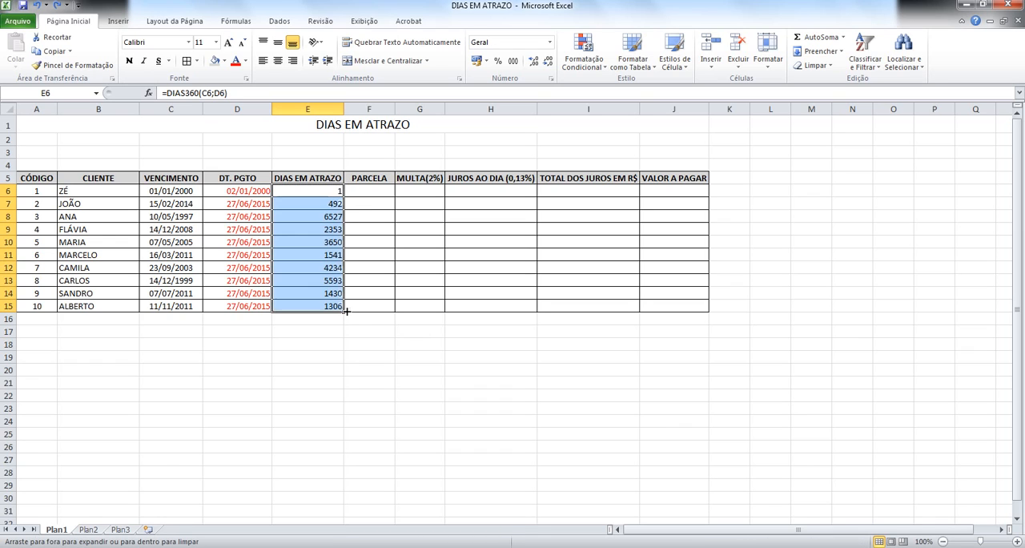
click(333, 212)
click(350, 265)
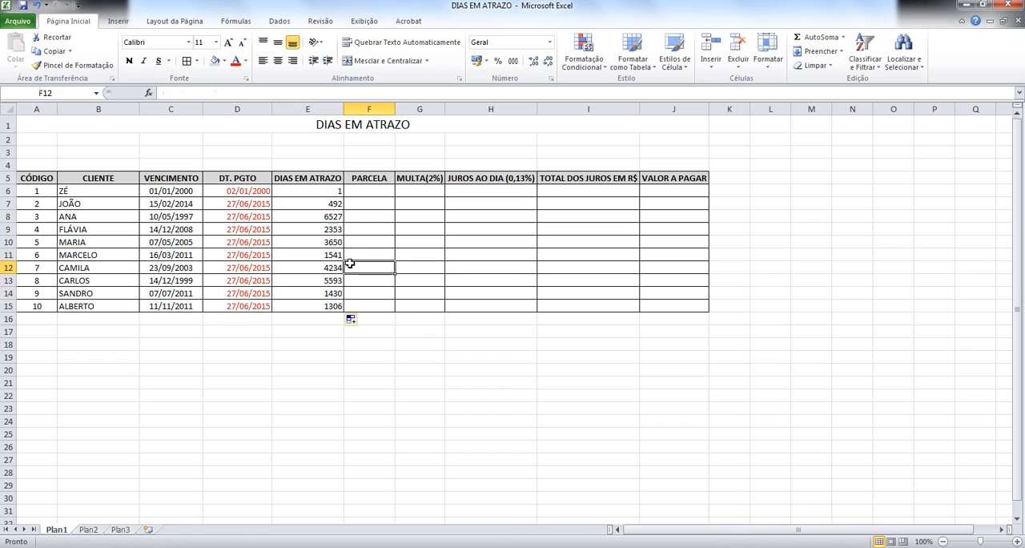
Step: Replace the payment date in D14 with 11/02/2011 to test a payment made before the due date
click(342, 290)
click(223, 290)
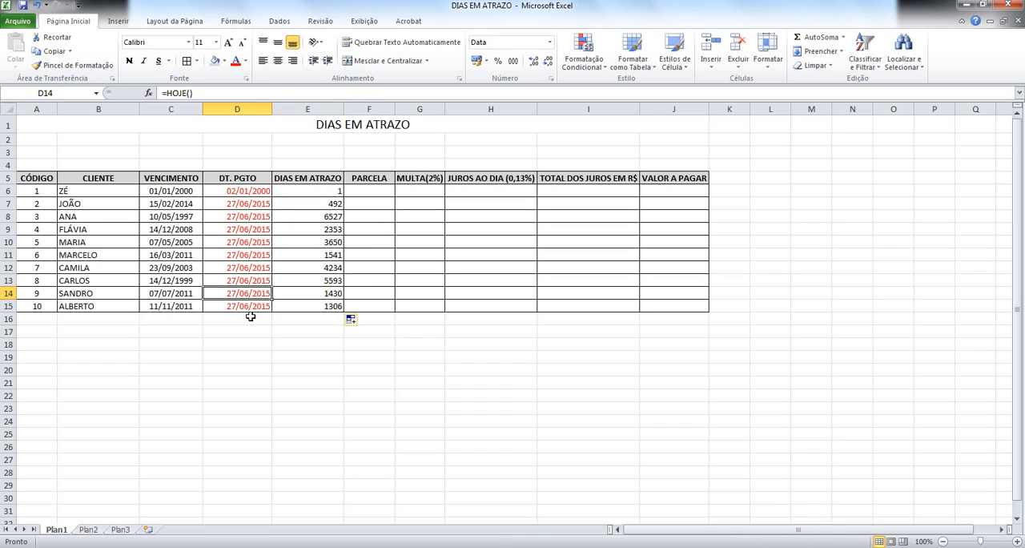
text(11/02/)
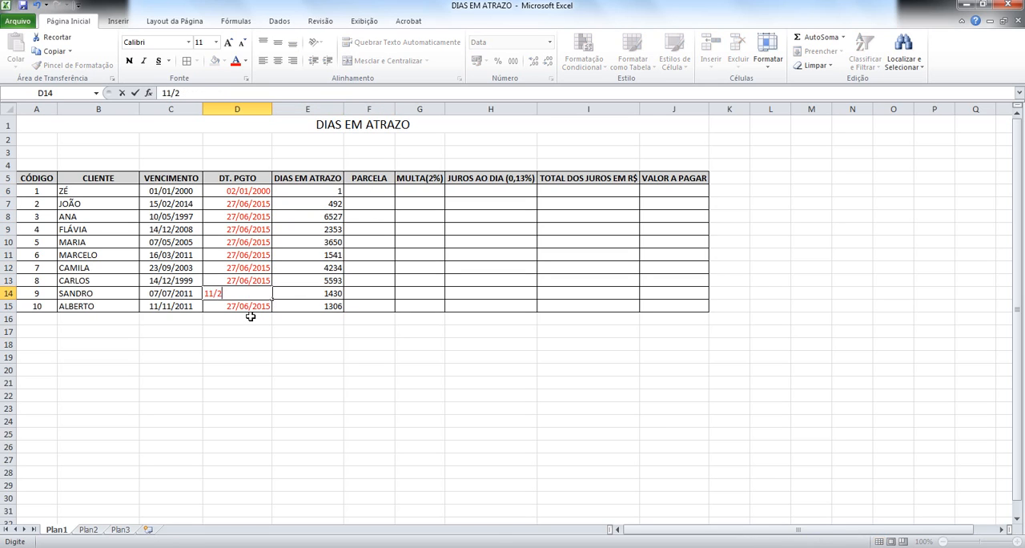
text(2011)
key(ctrl+Return)
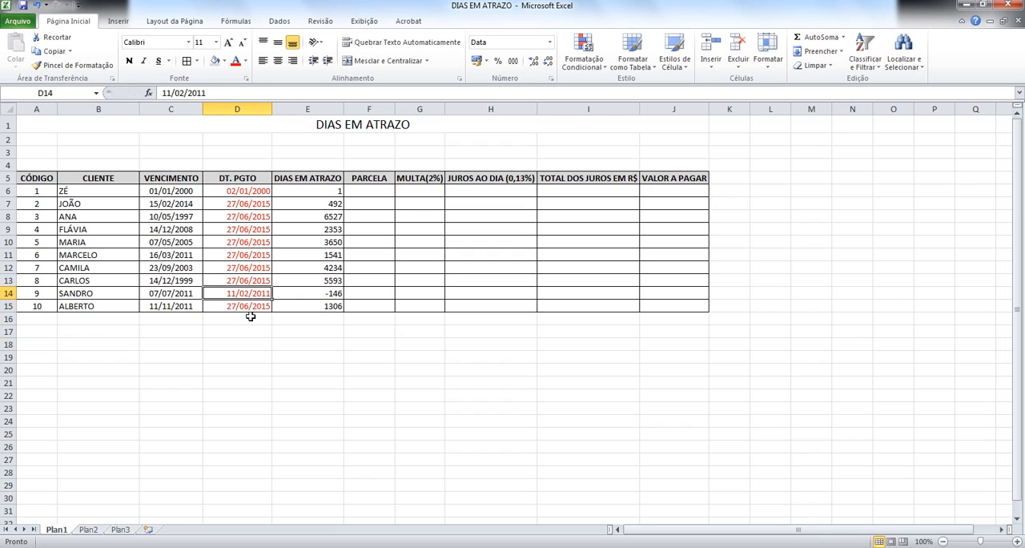
Step: Compare the payment date in D14 with the days-late formula in E14 to review the early-payment case
key(Right)
key(Right)
key(Left)
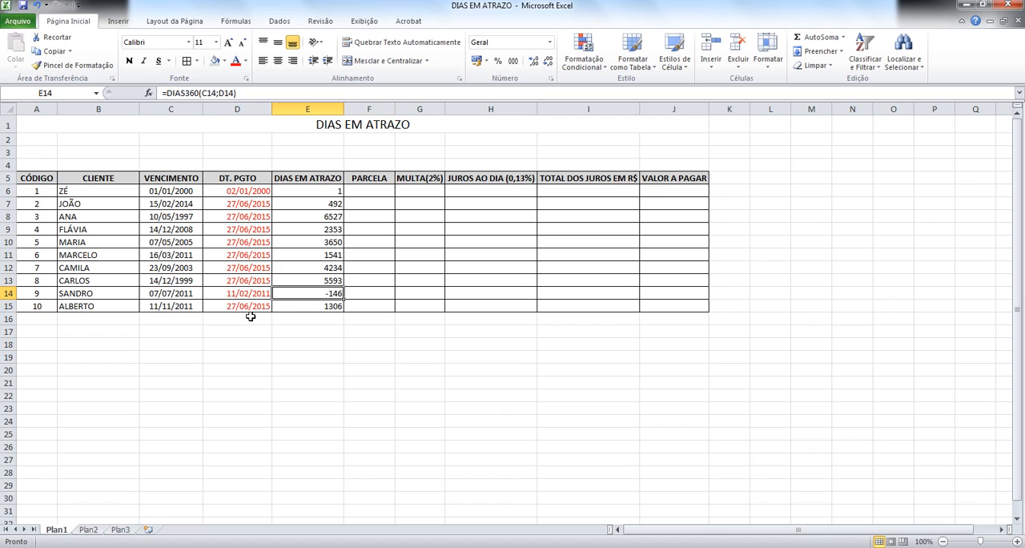
key(Left)
key(ctrl+c)
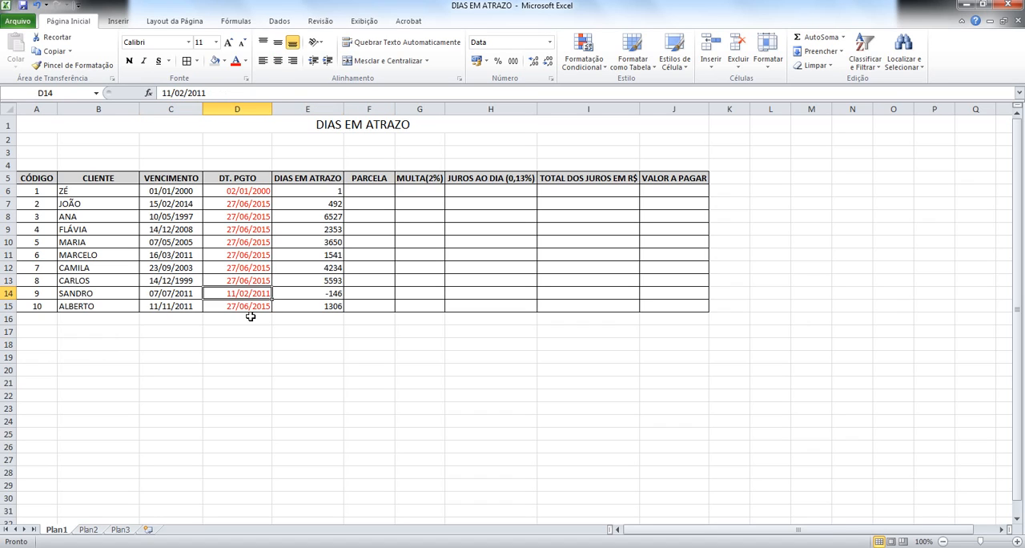
key(Right)
key(Right)
key(Left)
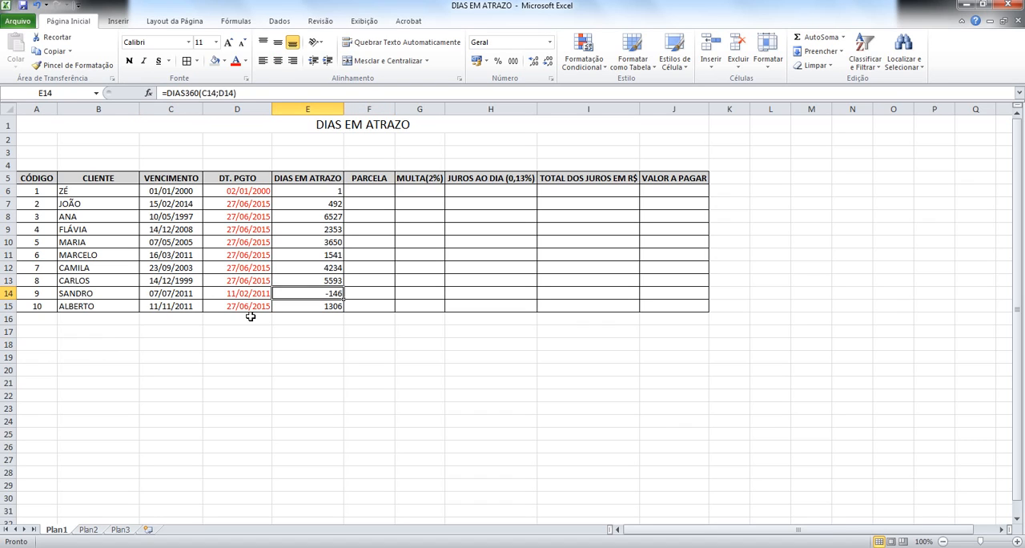
key(Left)
key(Right)
key(Left)
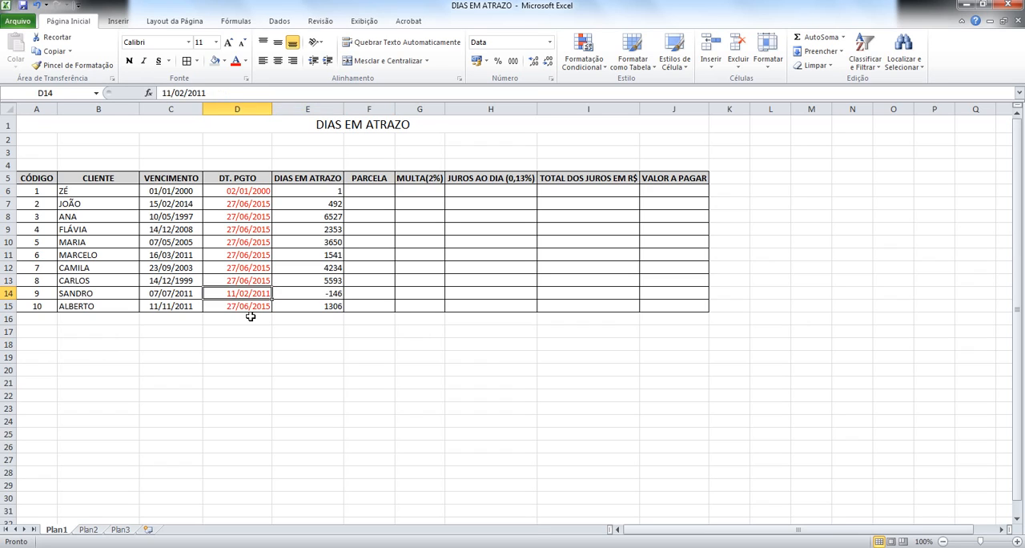
Step: Set the payment date in D14 to 11/07/2011 to test a payment a few days late
text(11/)
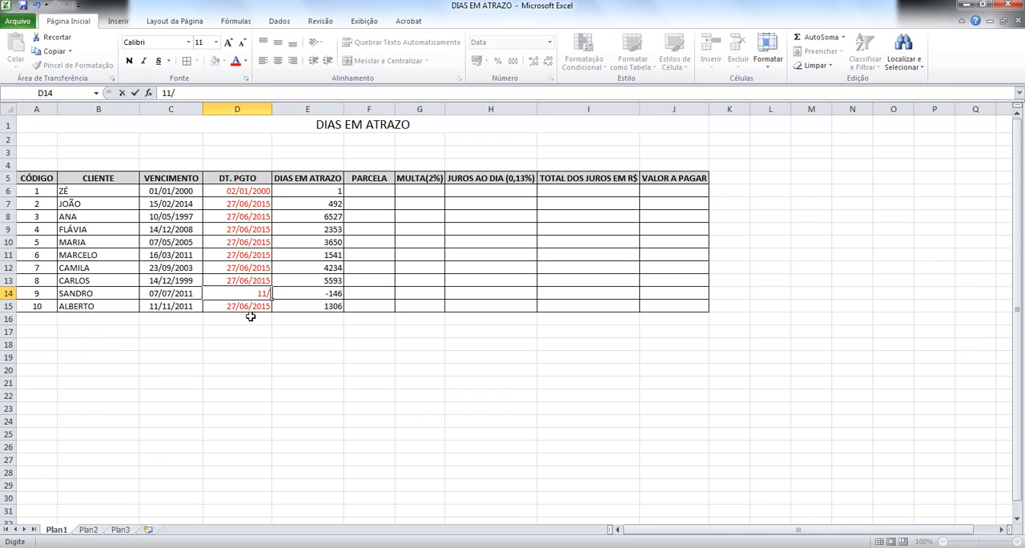
text(7/2011)
key(Return)
key(Up)
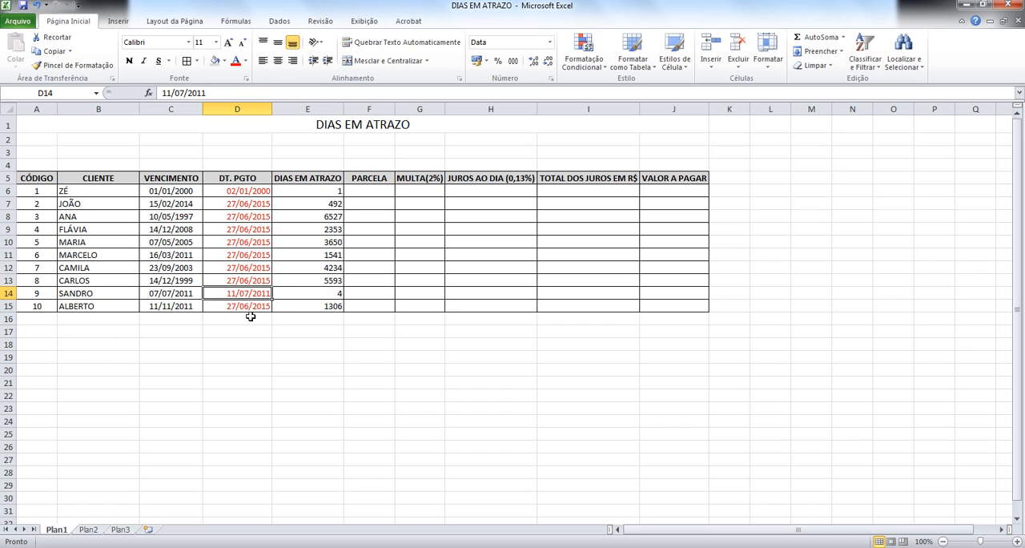
Step: Edit the payment date in D14 to 07/07/2011 so it matches the due date
key(F2)
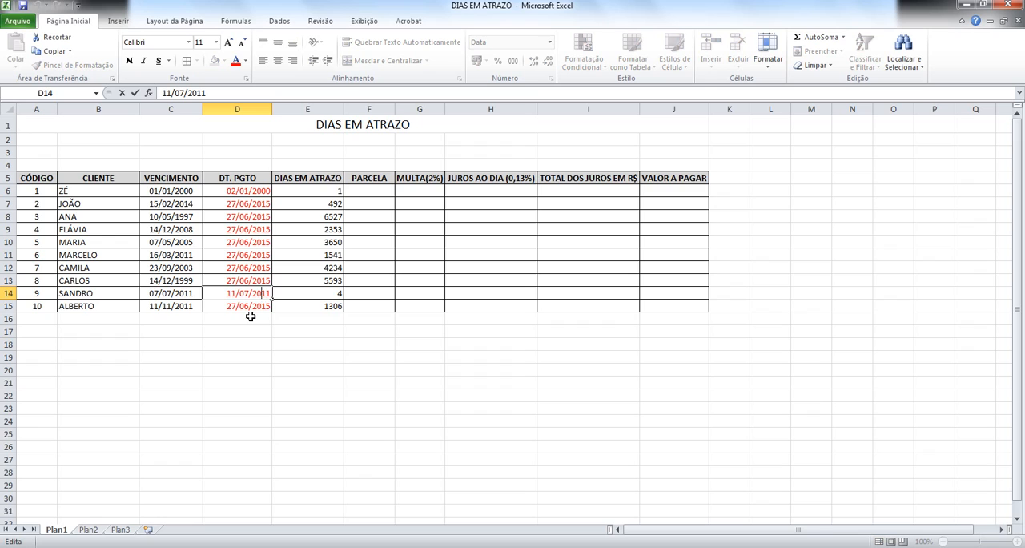
key(shift+Home)
text(07)
key(ctrl+Return)
key(Right)
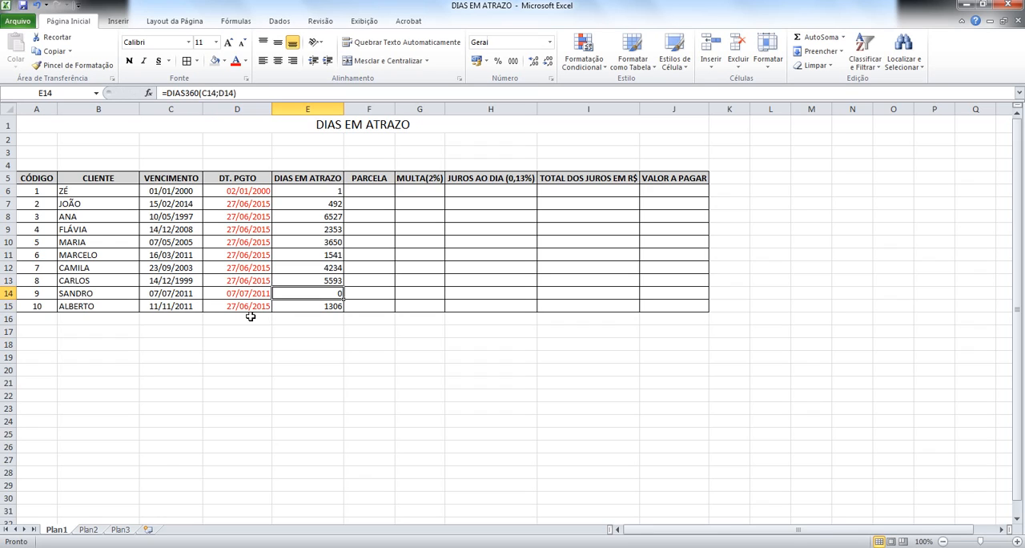
Step: Widen the PARCELA column slightly, keeping F6 selected for data entry
key(Up)
key(Up)
key(Up)
key(Up)
key(Up)
key(Up)
key(Up)
key(Right)
key(Up)
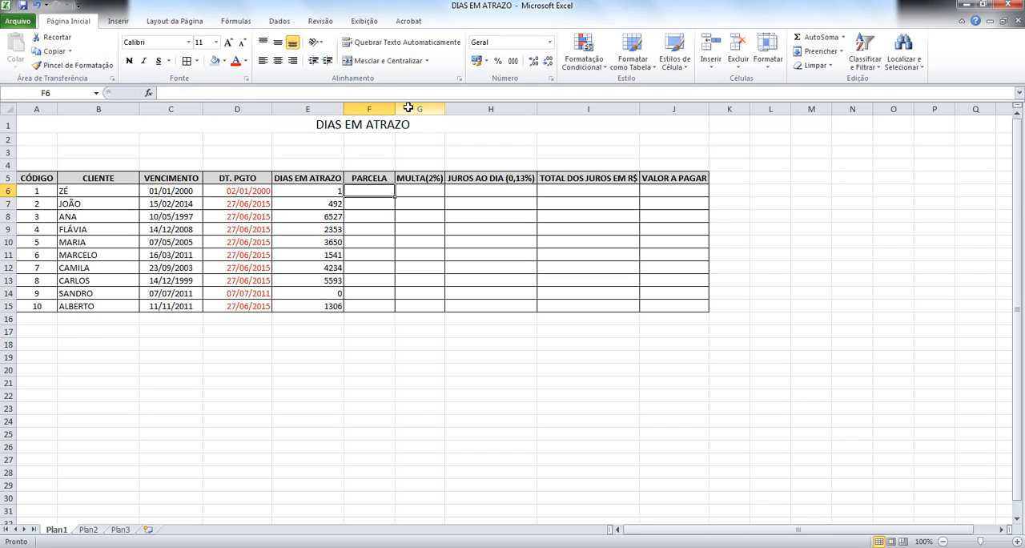
drag(396, 107, 410, 112)
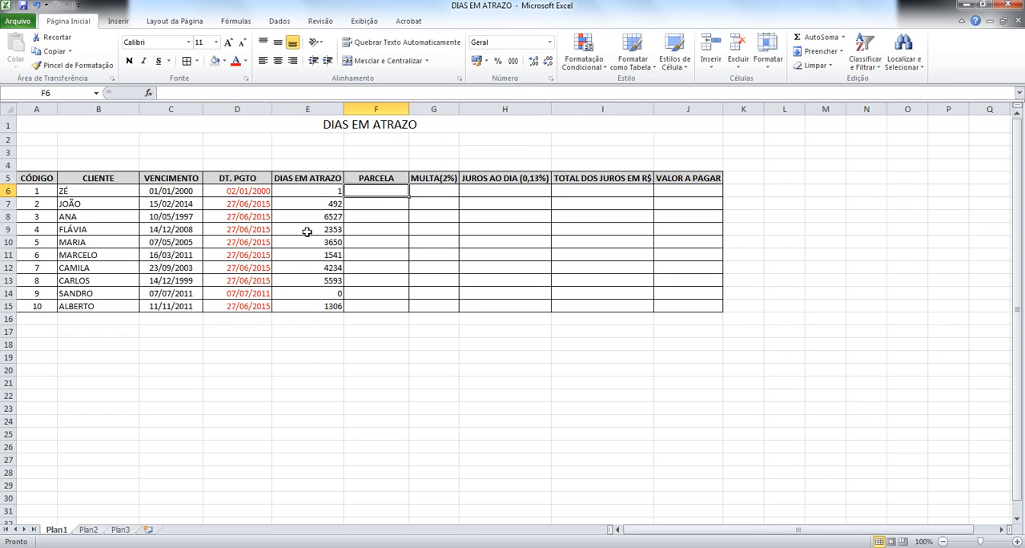
Step: Enter the installment amounts 23, 54, 75, 92 and 103 in cells F6 to F10
text(23)
key(Return)
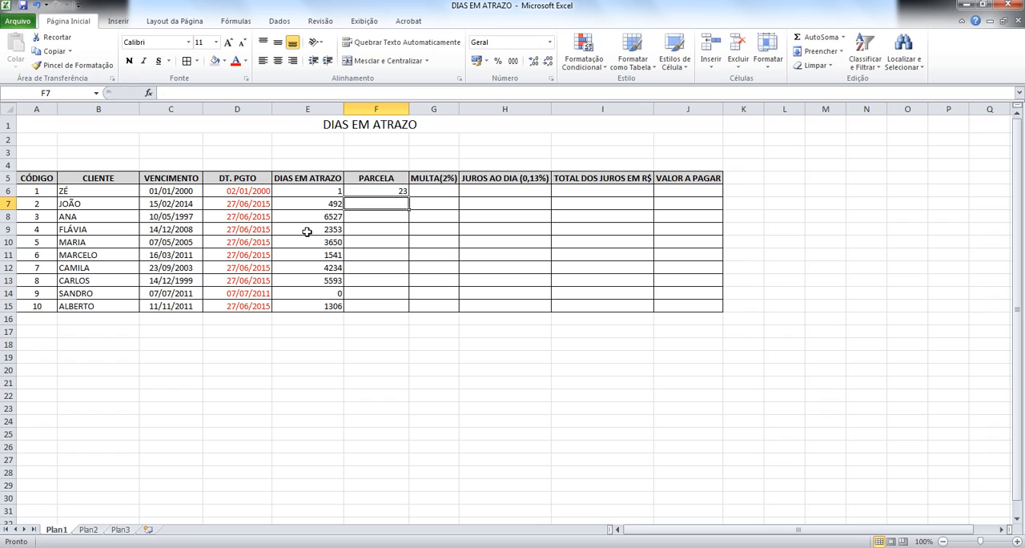
text(54)
key(Return)
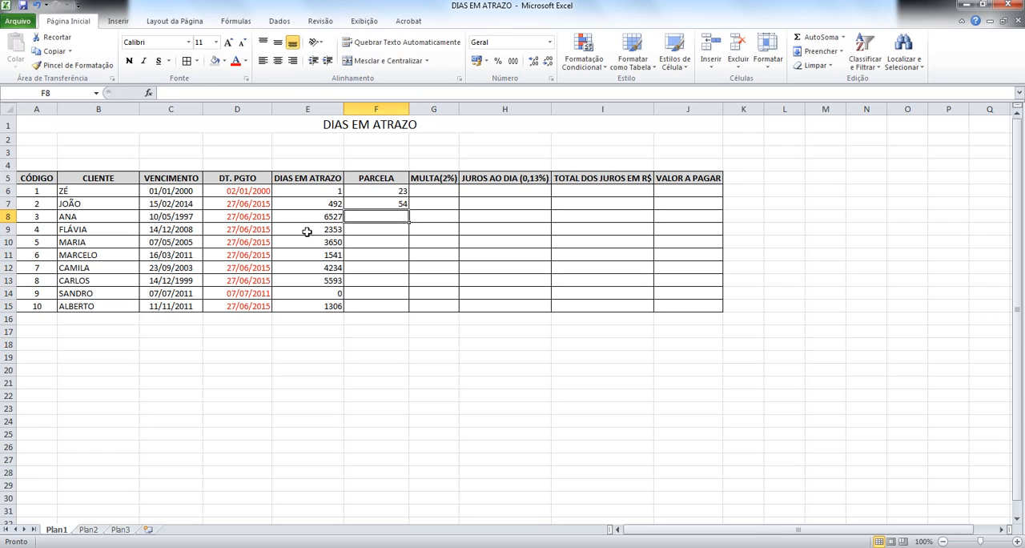
text(7)
key(Return)
key(Up)
text(75)
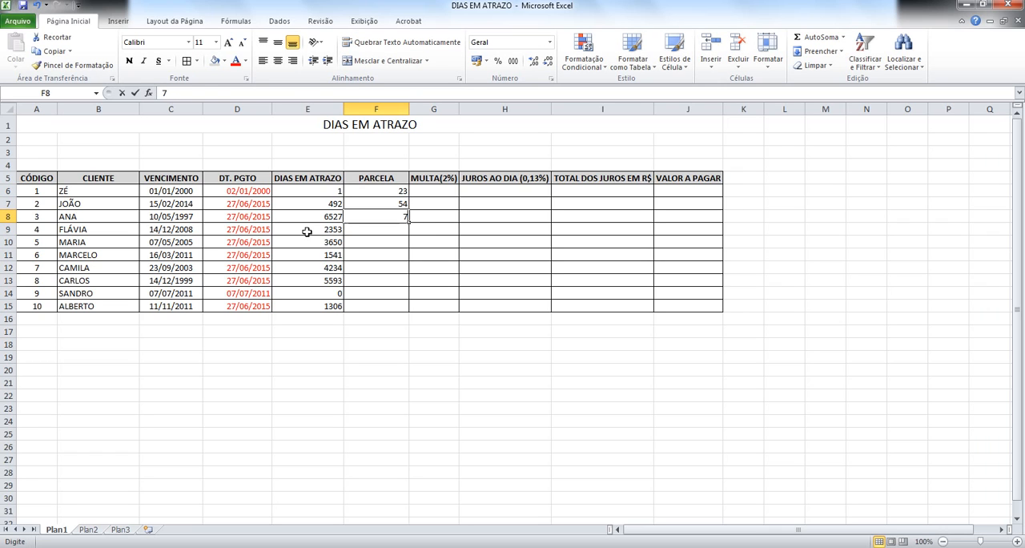
key(Return)
text(92)
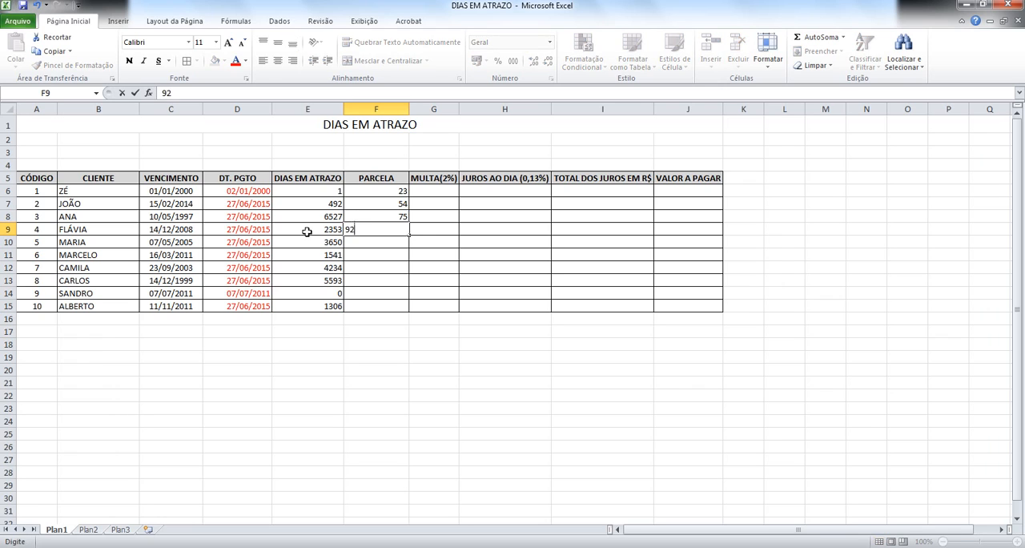
key(Return)
text(103)
key(Return)
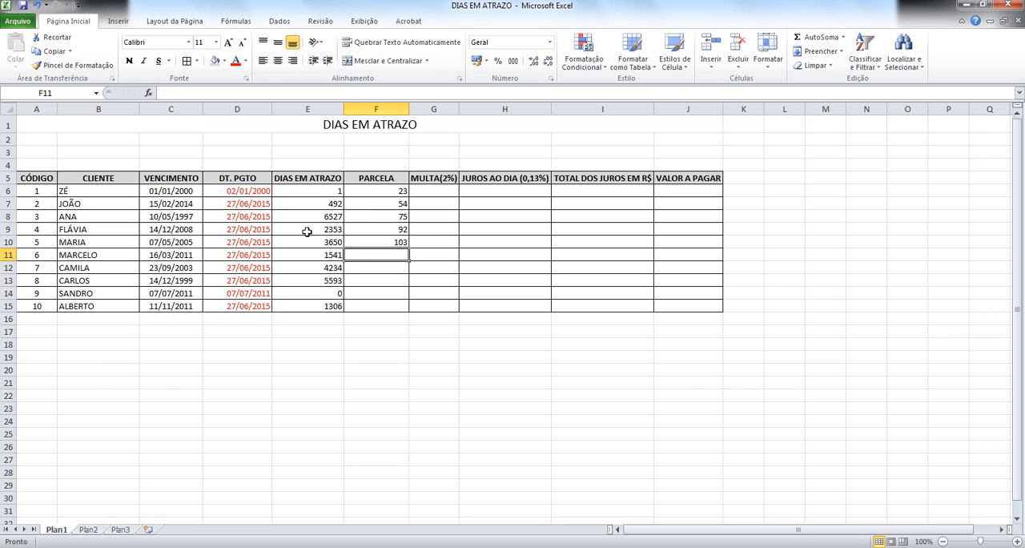
Step: Enter the installment amounts 15, 27, 35, 32 and 11,99 in cells F11 to F15
text(15)
key(Return)
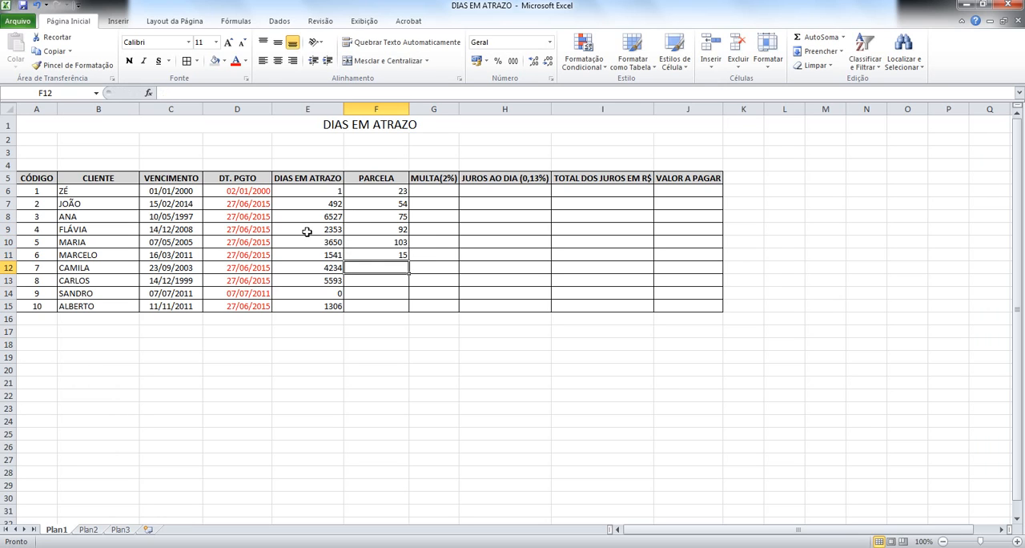
text(27)
key(Return)
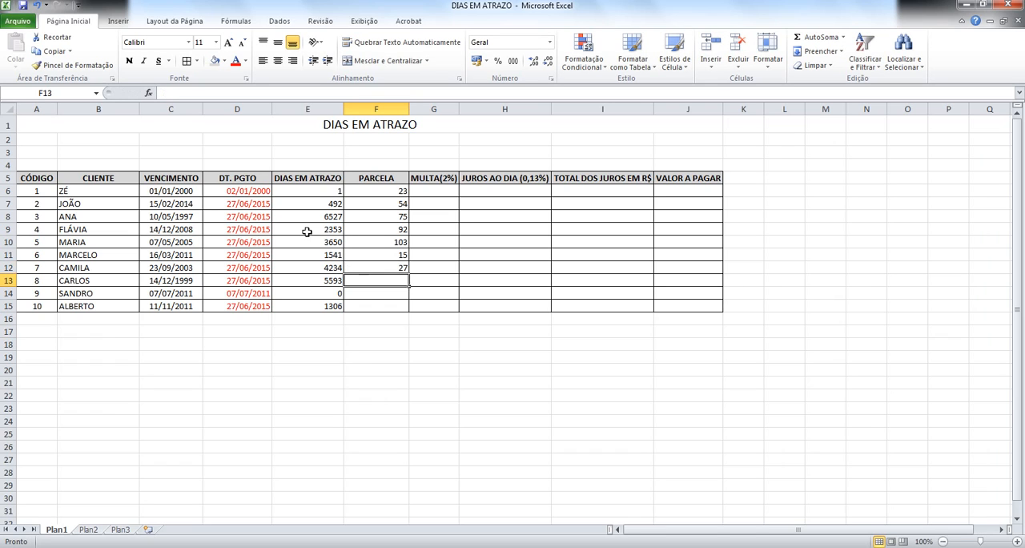
text(35)
key(Return)
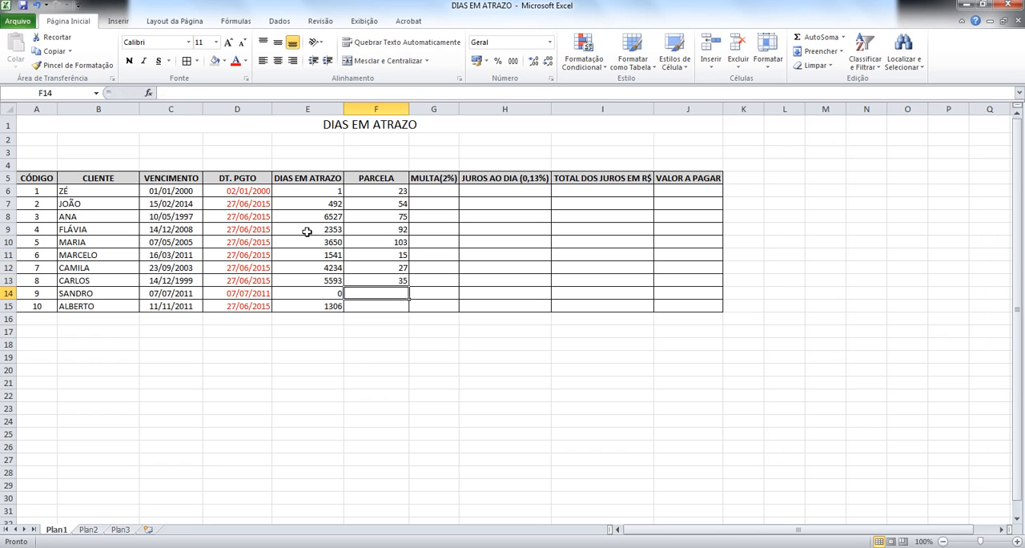
text(32)
key(Return)
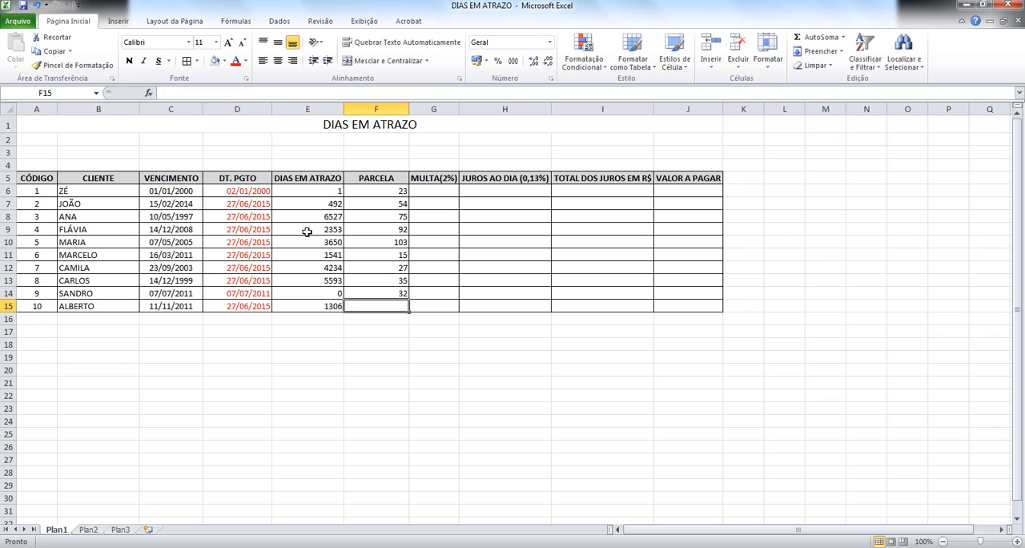
text(11,99)
key(Return)
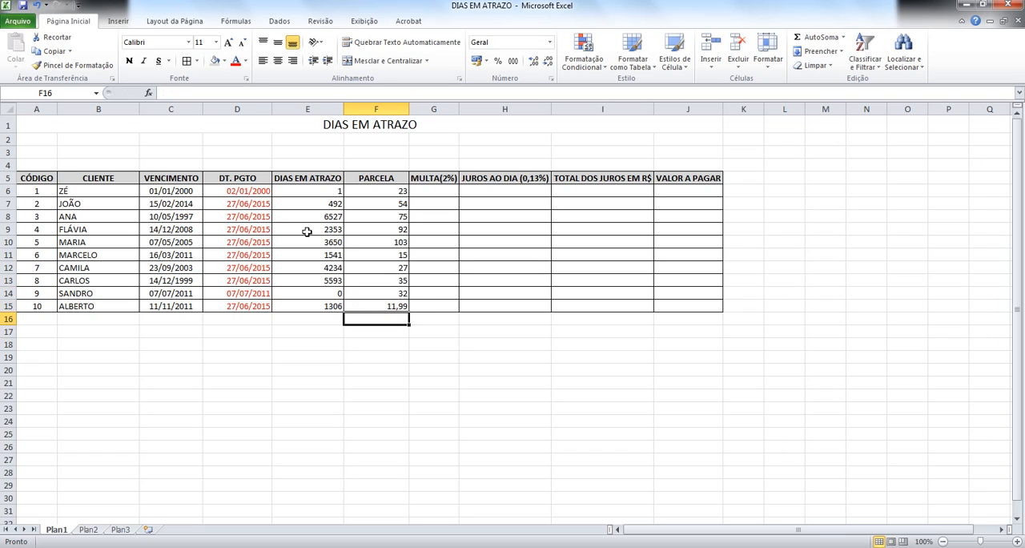
Step: Apply the R$ accounting number format to the installment amounts in F6:F15
key(Up)
key(Up)
key(Up)
key(Up)
key(Up)
key(Up)
key(Up)
key(Up)
key(Up)
key(Up)
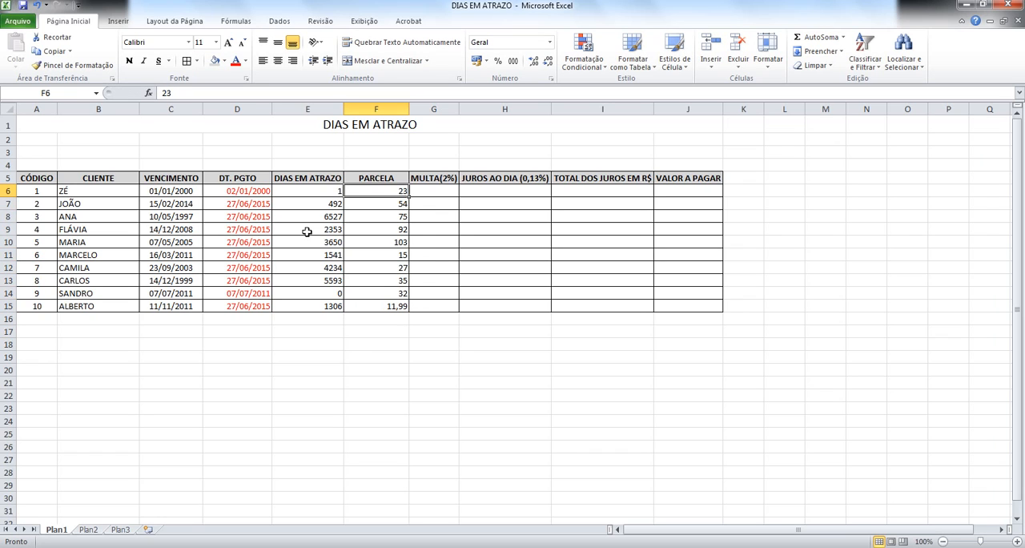
key(shift+Down)
key(shift+Down)
key(shift+Down)
key(shift+Down)
key(shift+Down)
key(shift+Down)
key(shift+Down)
key(shift+Down)
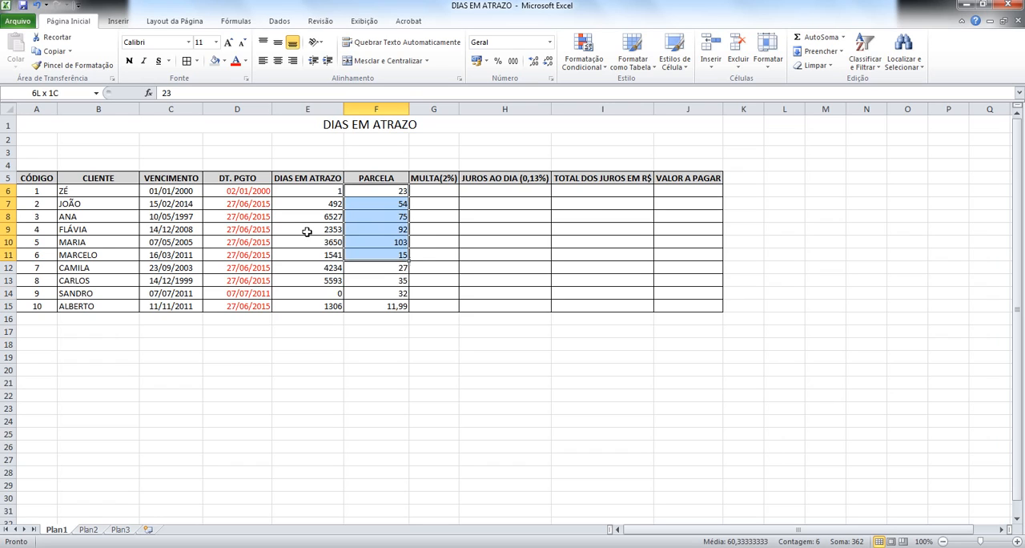
key(shift+Down)
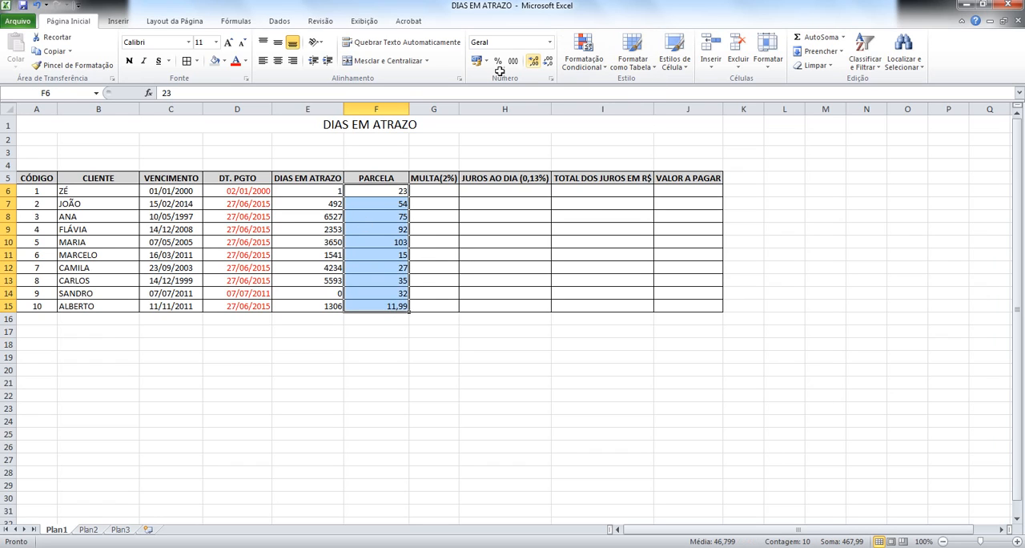
click(476, 61)
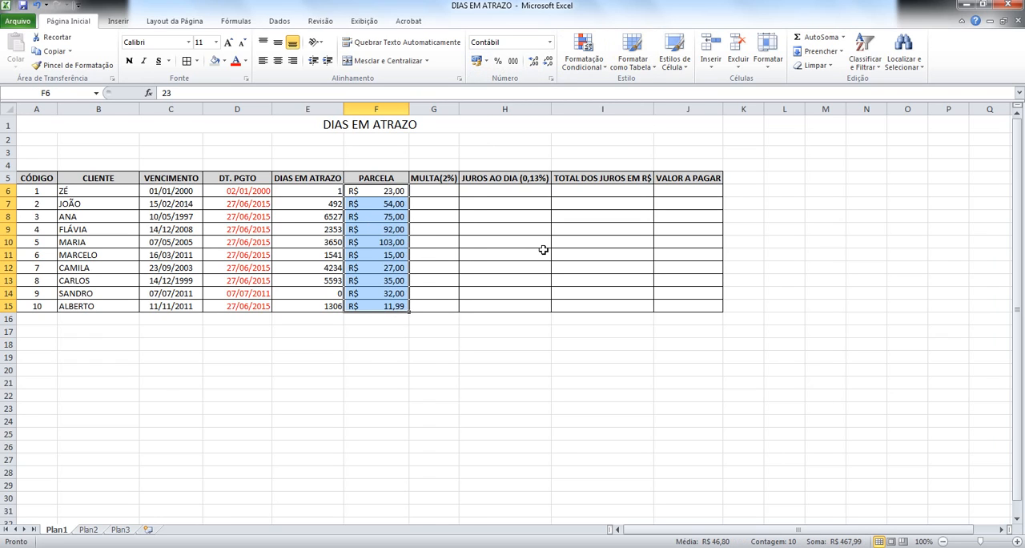
Step: Calculate the 2% fine on the first installment with the formula =F6*2% in G6
key(Right)
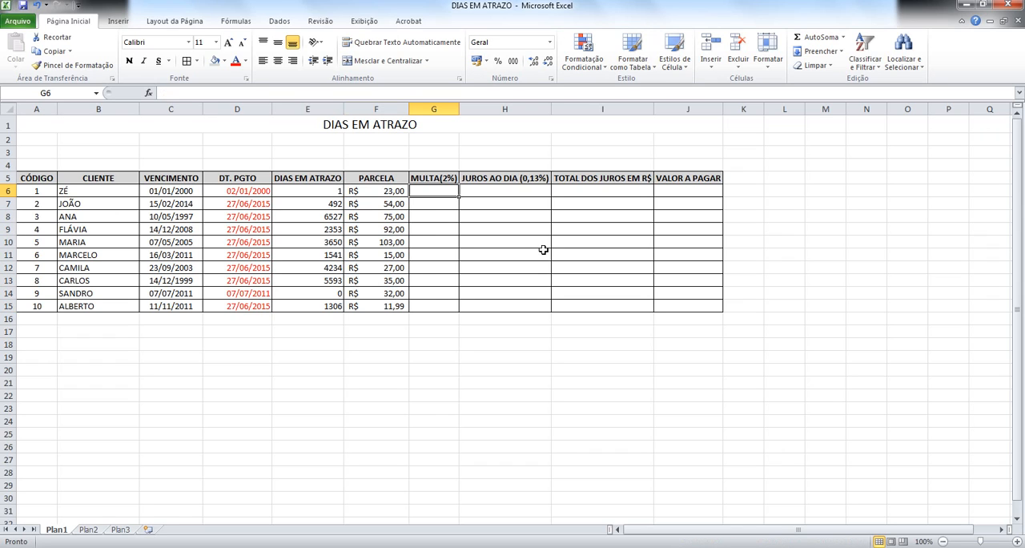
text(=)
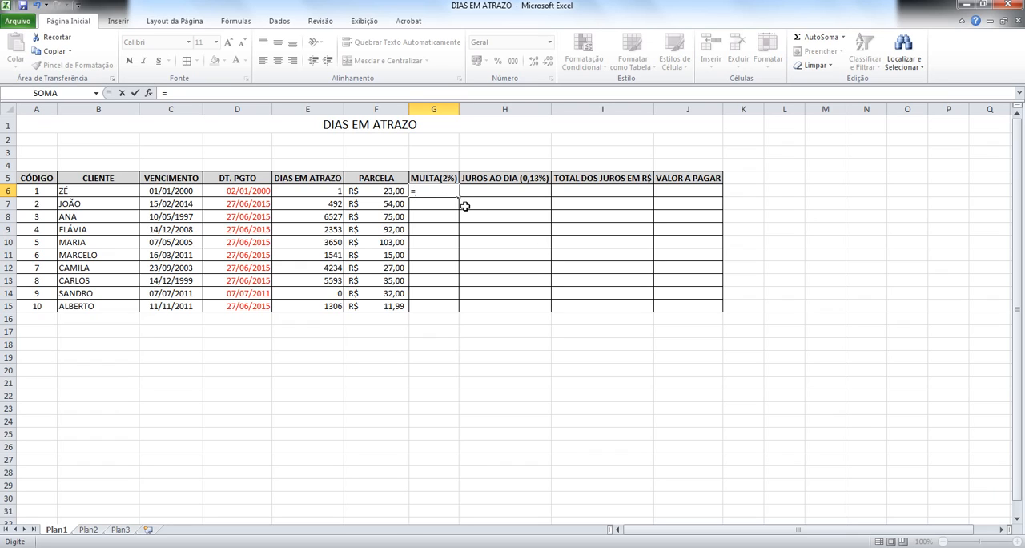
click(377, 191)
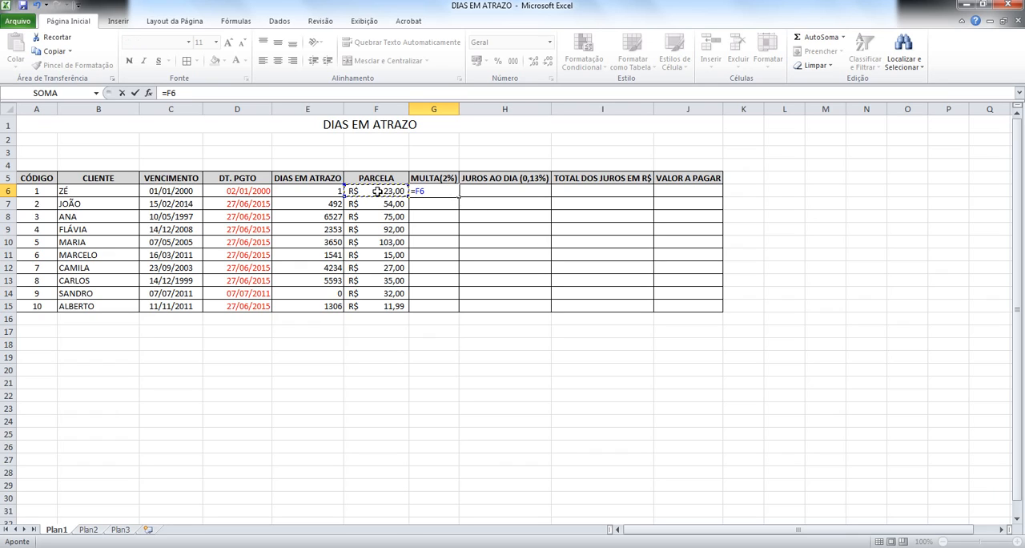
text(*2%)
key(ctrl+Return)
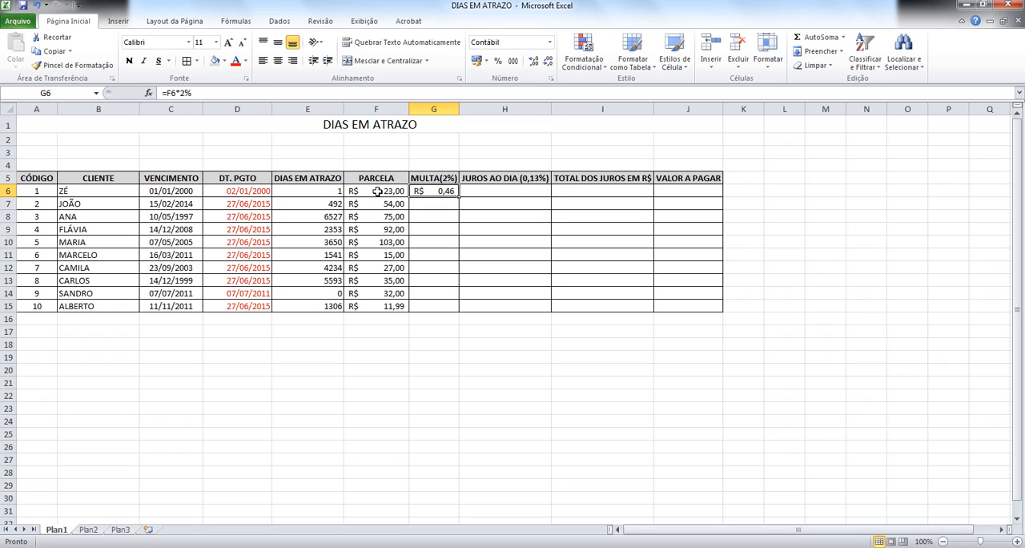
Step: Calculate the second customer's fine in G7 with the decimal form of the rate, =F7*0,02
key(Down)
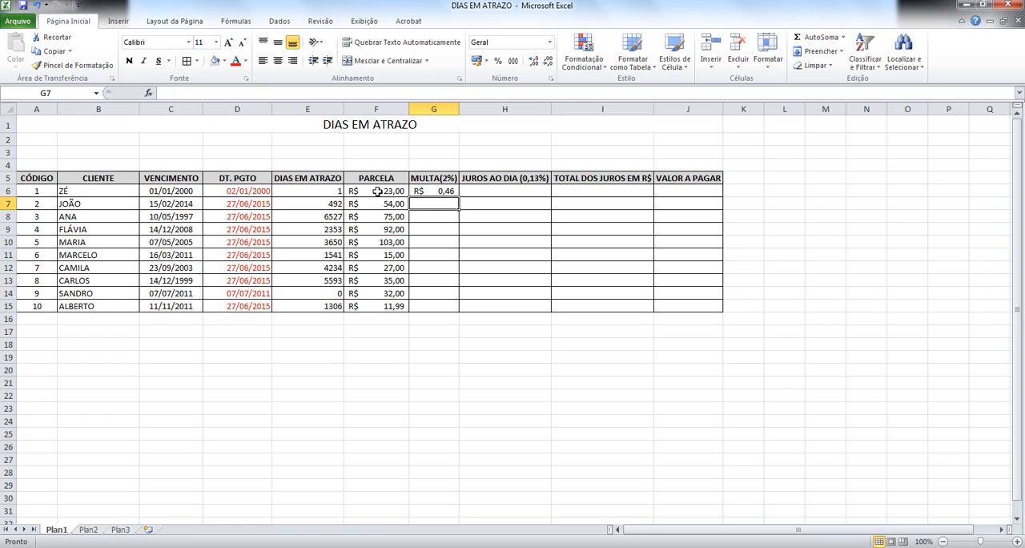
click(399, 203)
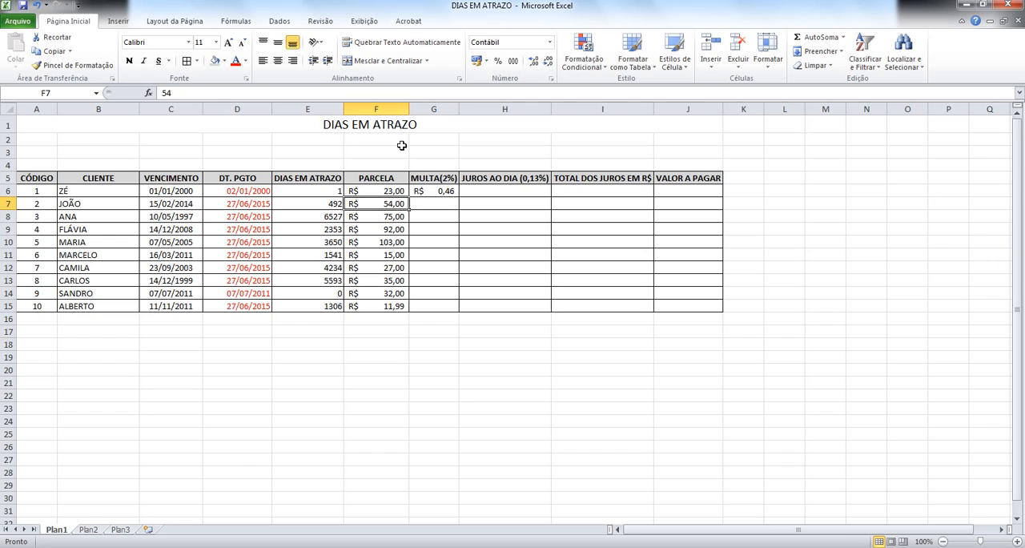
click(442, 207)
text(=)
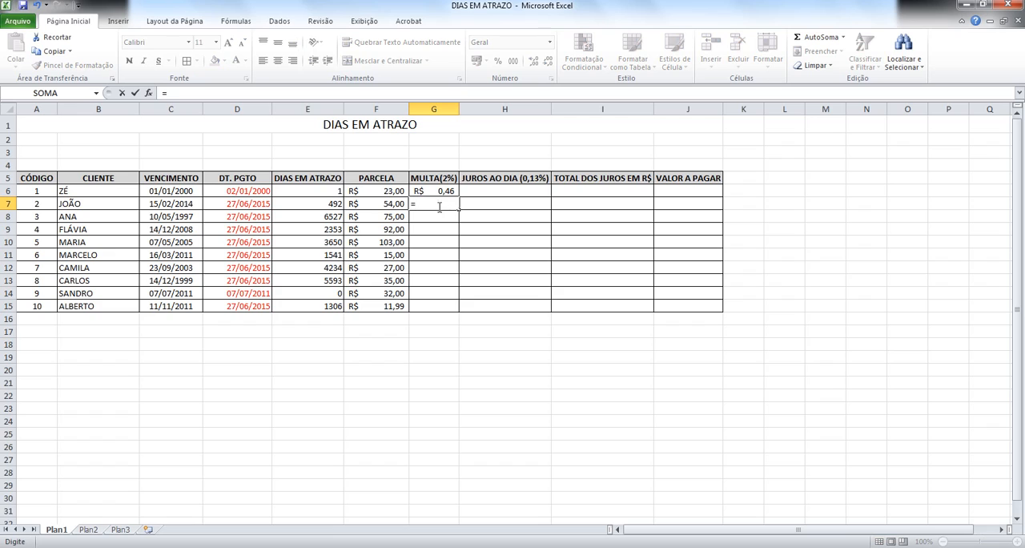
click(394, 204)
text(*)
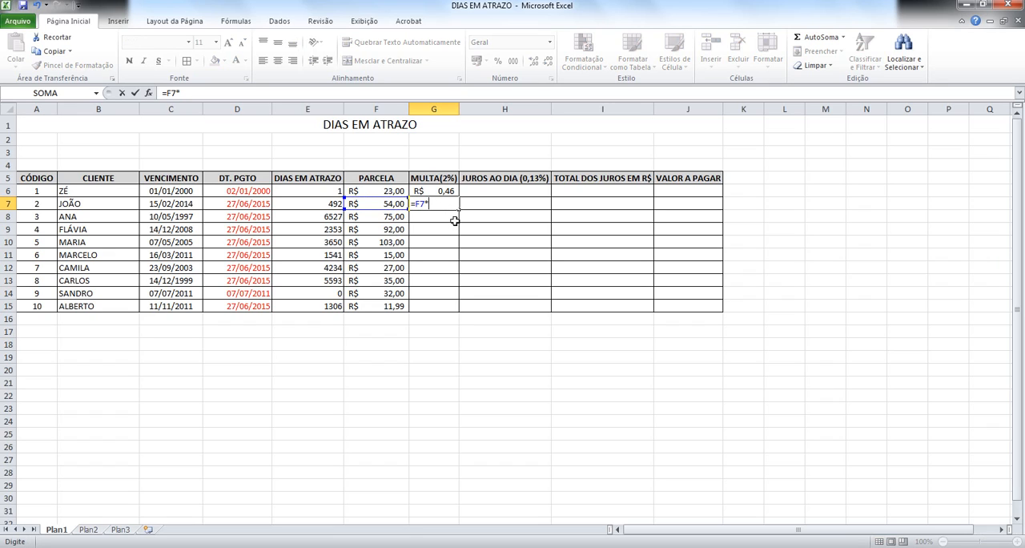
text(0,02)
key(ctrl+Return)
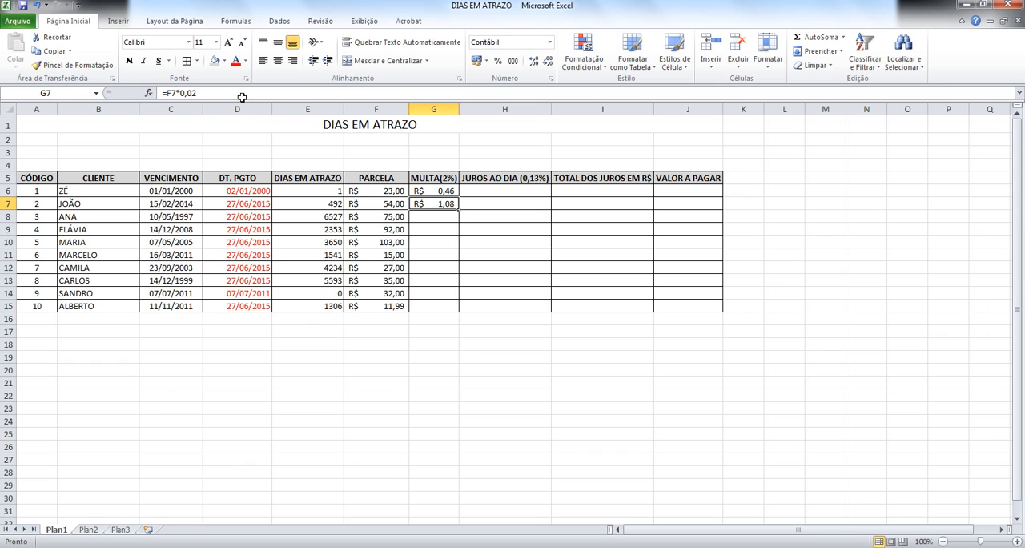
Step: Rewrite the fine formula in G7 with the percentage form of the rate, =F7*2%
drag(196, 93, 175, 93)
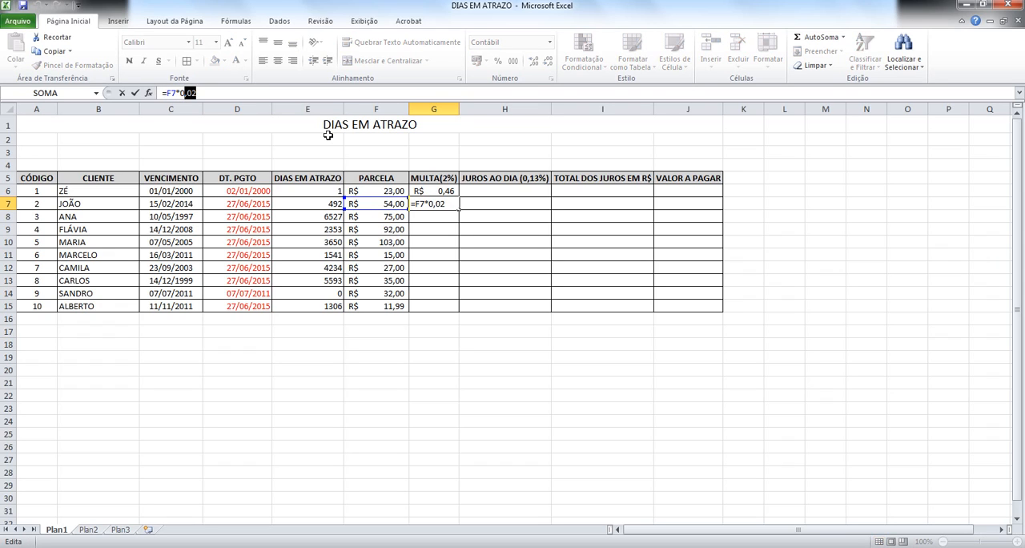
text(*2%)
key(Return)
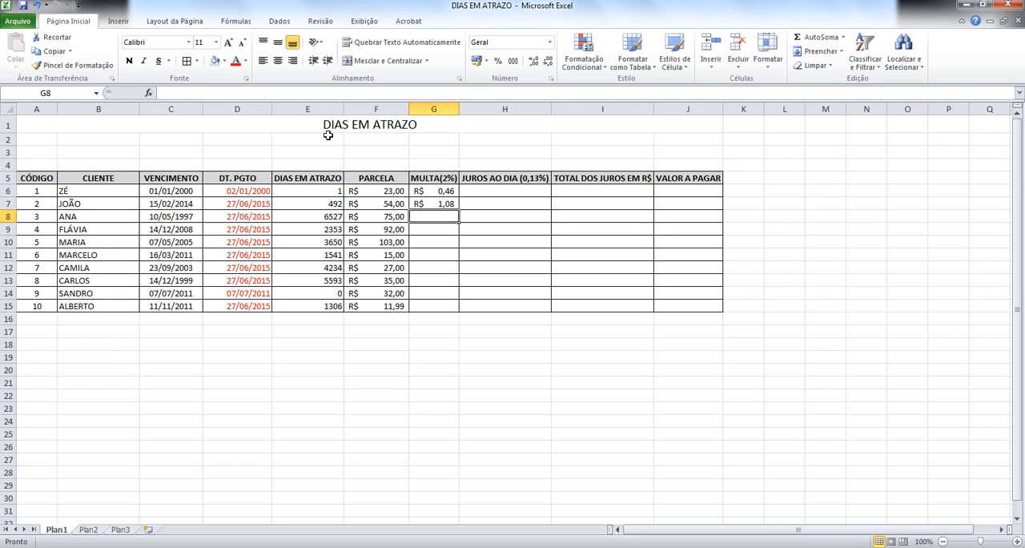
key(Up)
key(Down)
Step: Fill the fine formula from G7 down to G15, undoing the accidental move of the cell to G15
click(441, 206)
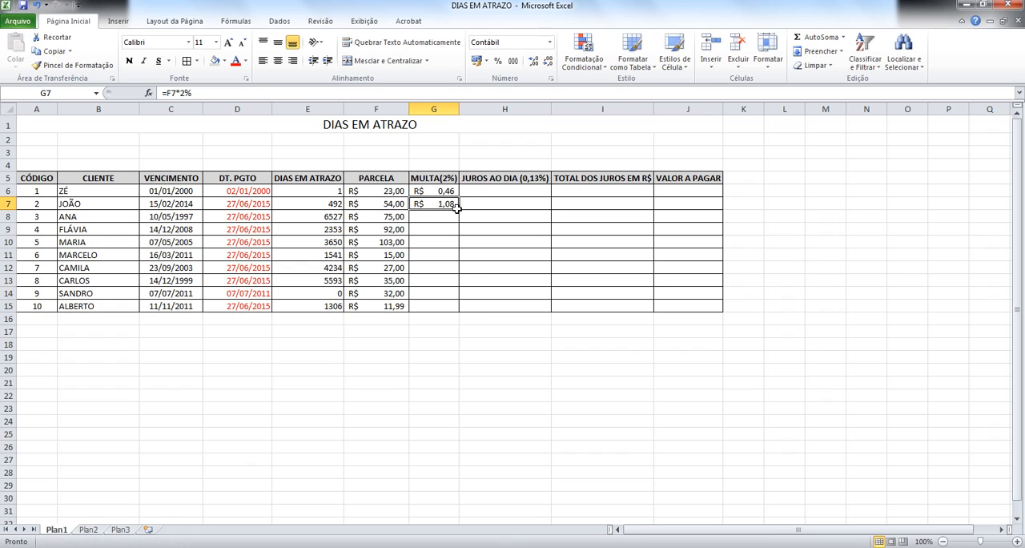
drag(457, 207, 452, 310)
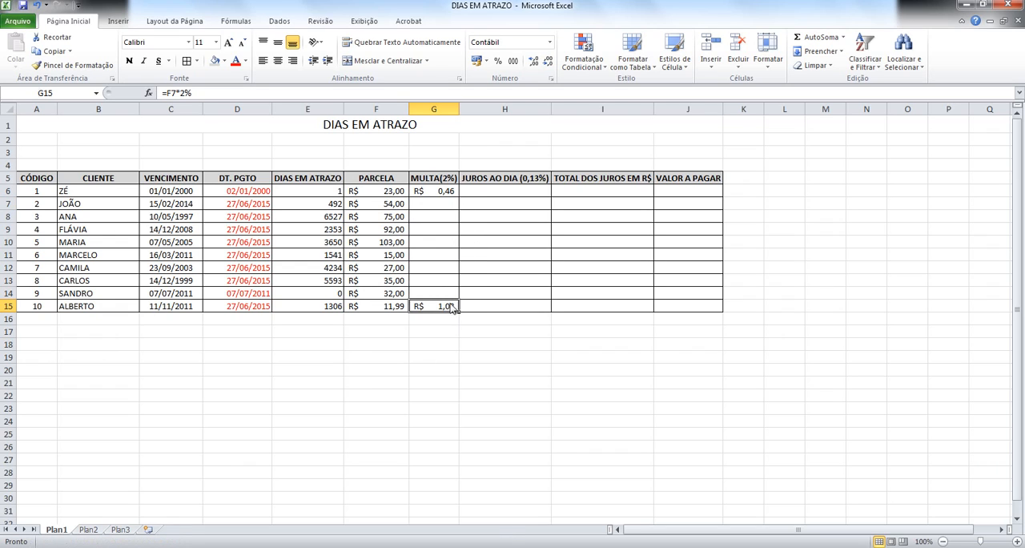
click(36, 6)
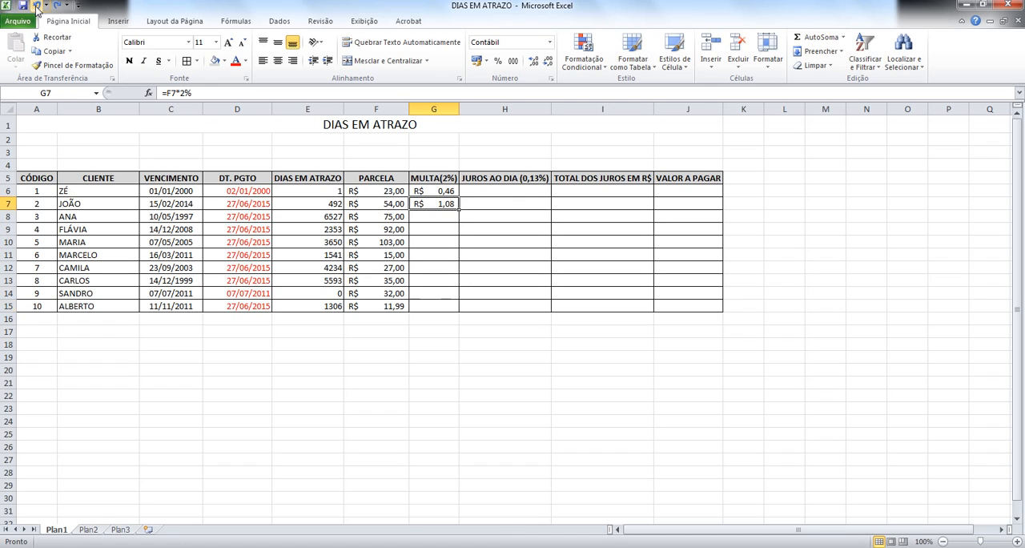
drag(458, 210, 458, 313)
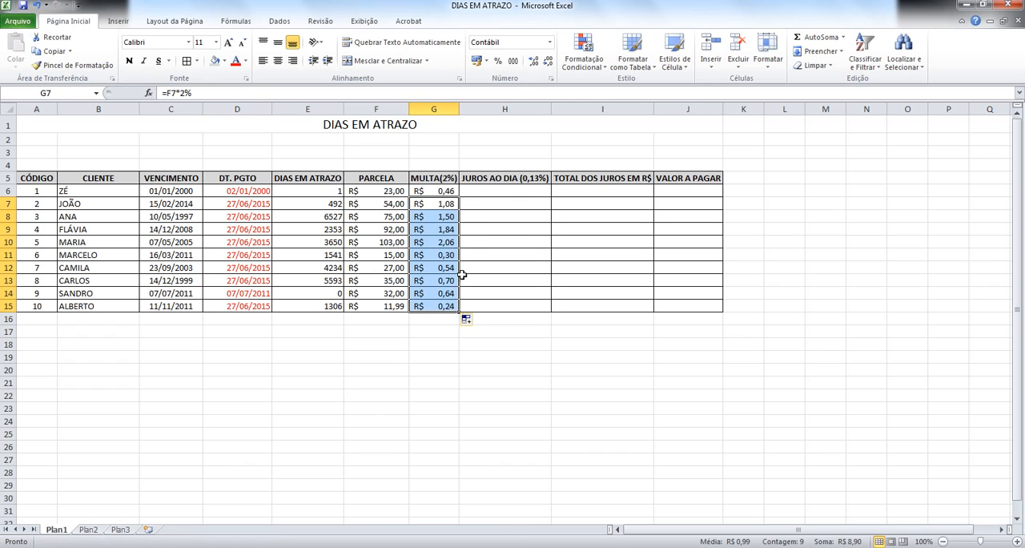
Step: Enter the daily interest formula =F6*0,13% in H6 and fill it down through H15
click(500, 200)
click(473, 193)
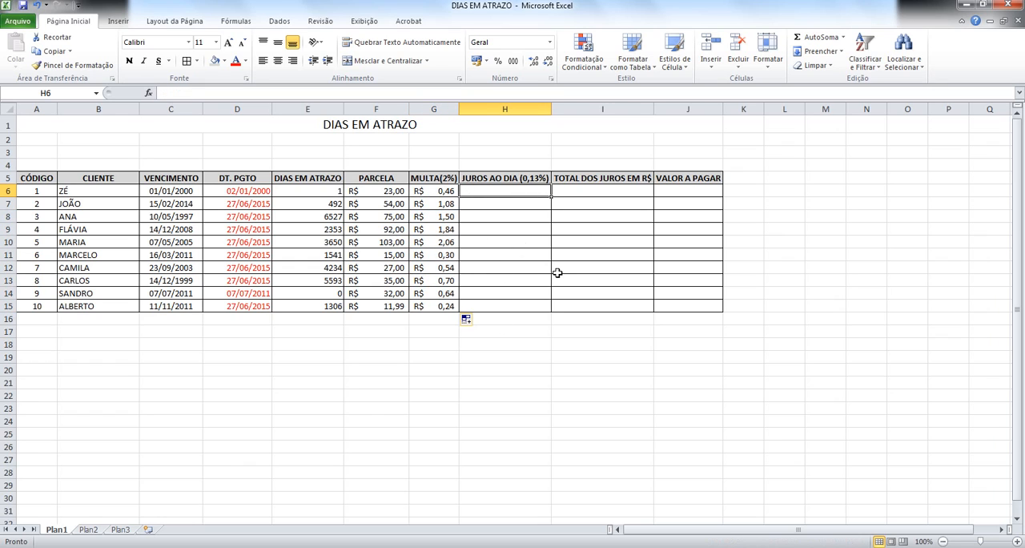
text(=)
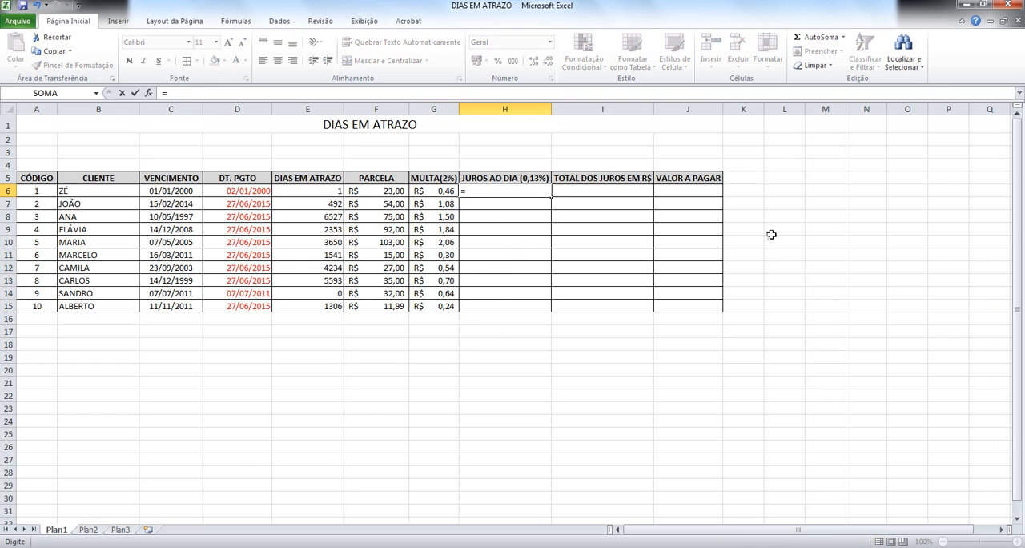
click(352, 190)
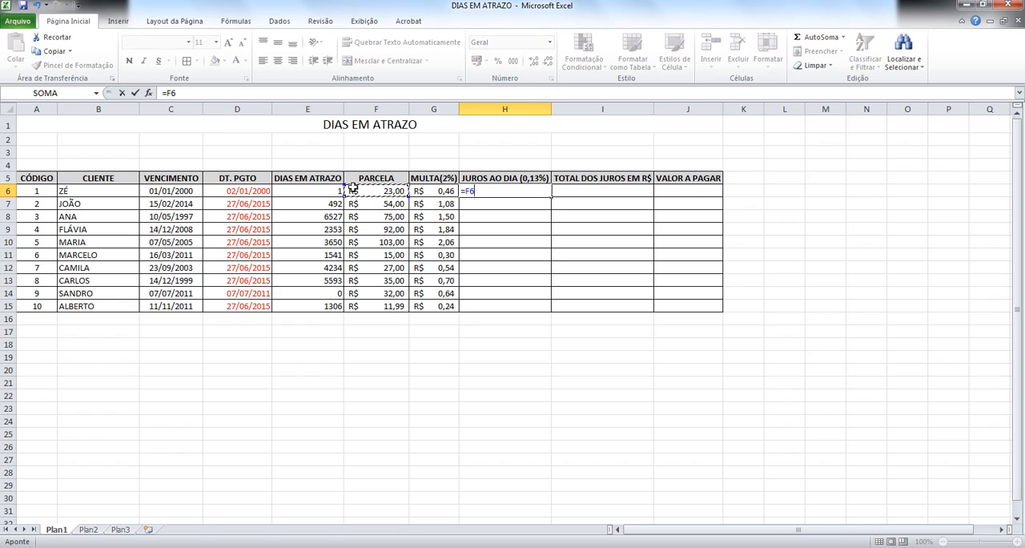
text(*0,13%)
key(Return)
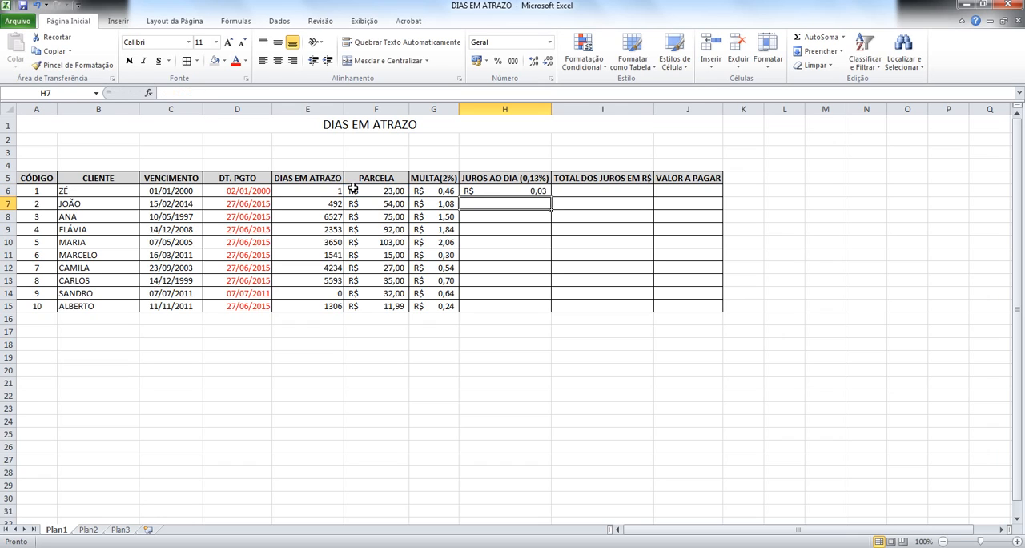
click(546, 194)
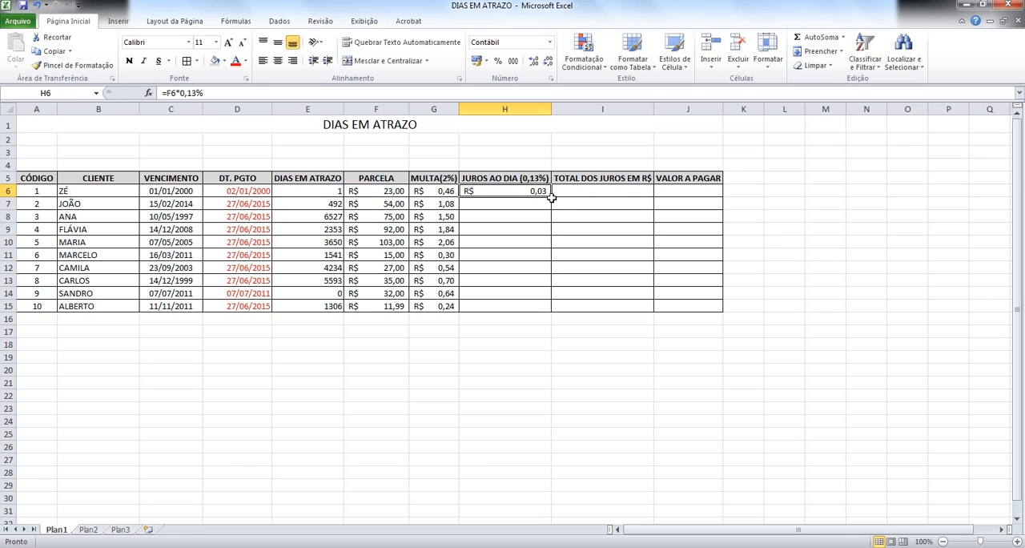
drag(551, 197, 542, 313)
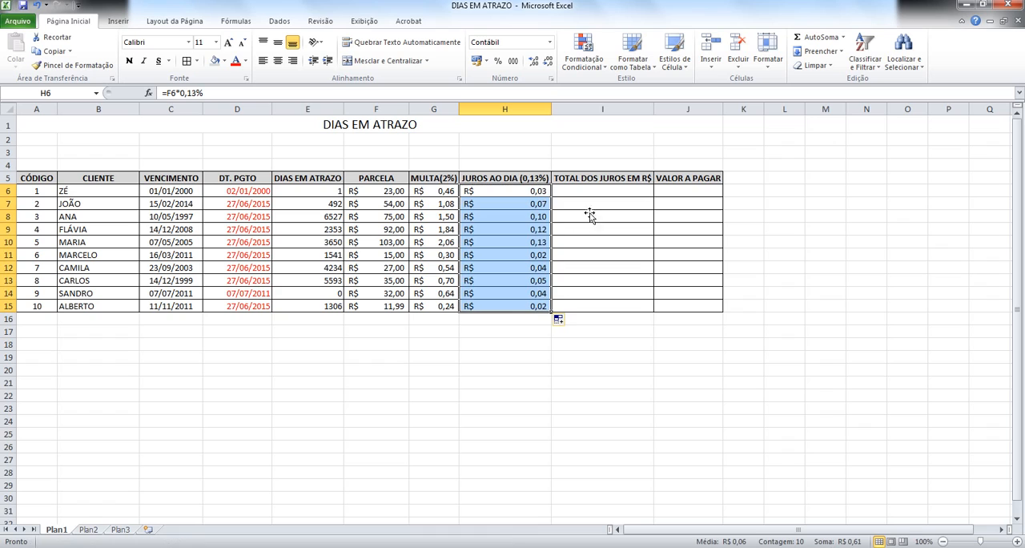
click(582, 189)
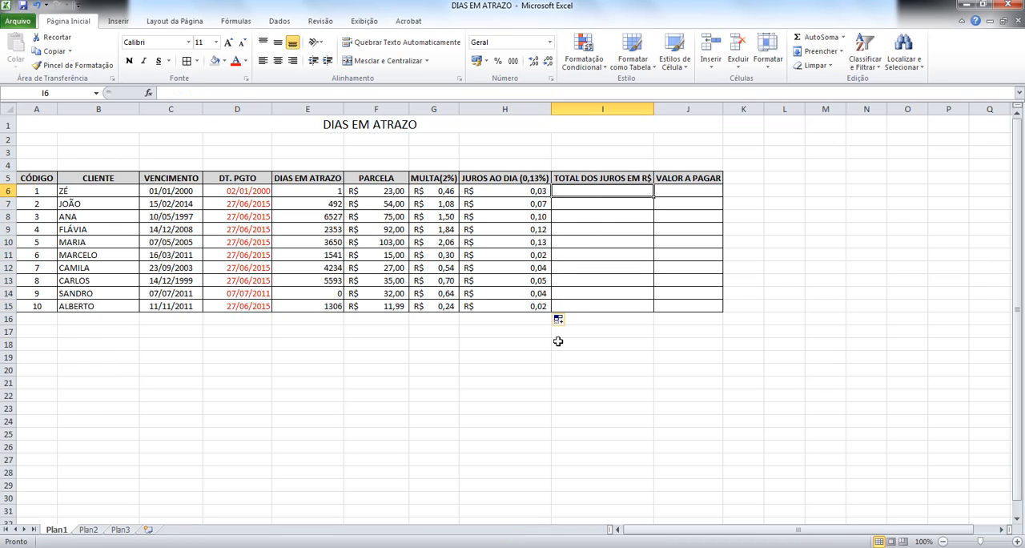
key(Left)
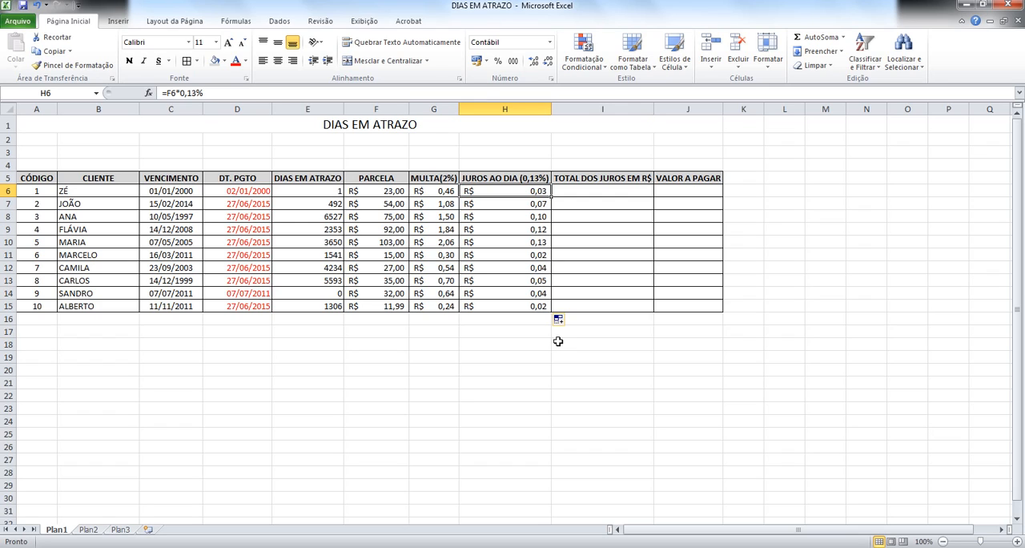
key(Left)
key(Left)
key(Left)
key(Left)
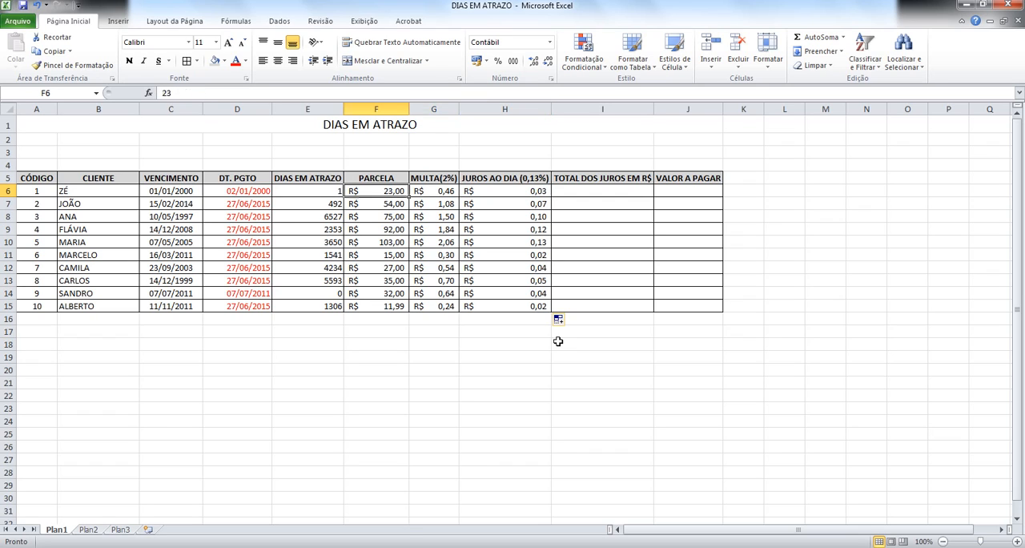
key(Left)
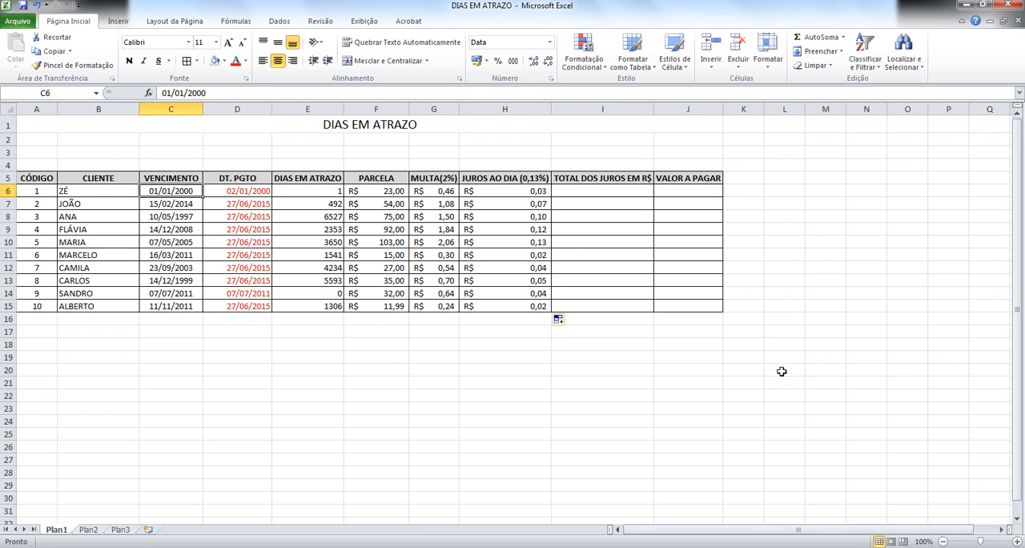
Step: Calculate the total interest in I6 with =H6*E6 and fill the formula down through I15
click(608, 192)
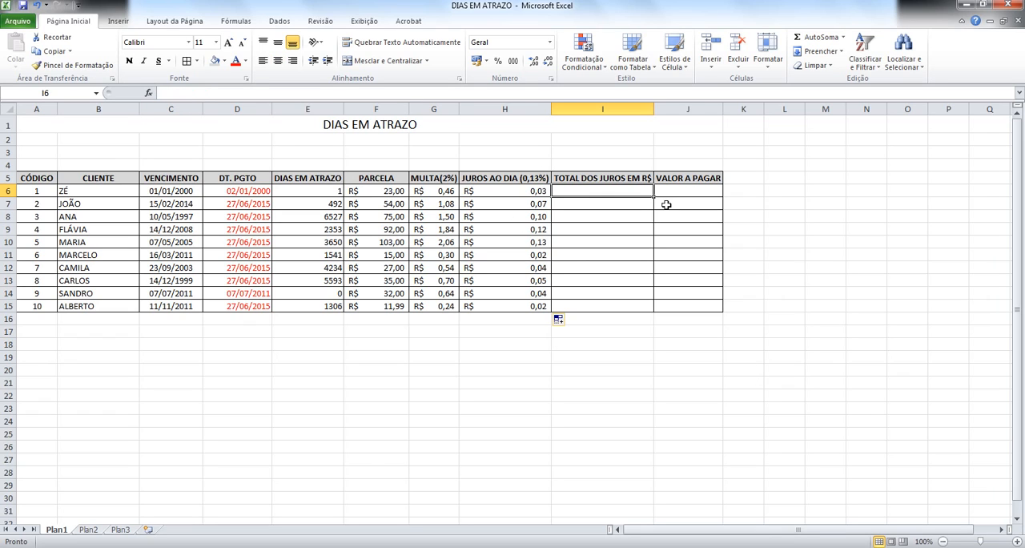
text(=)
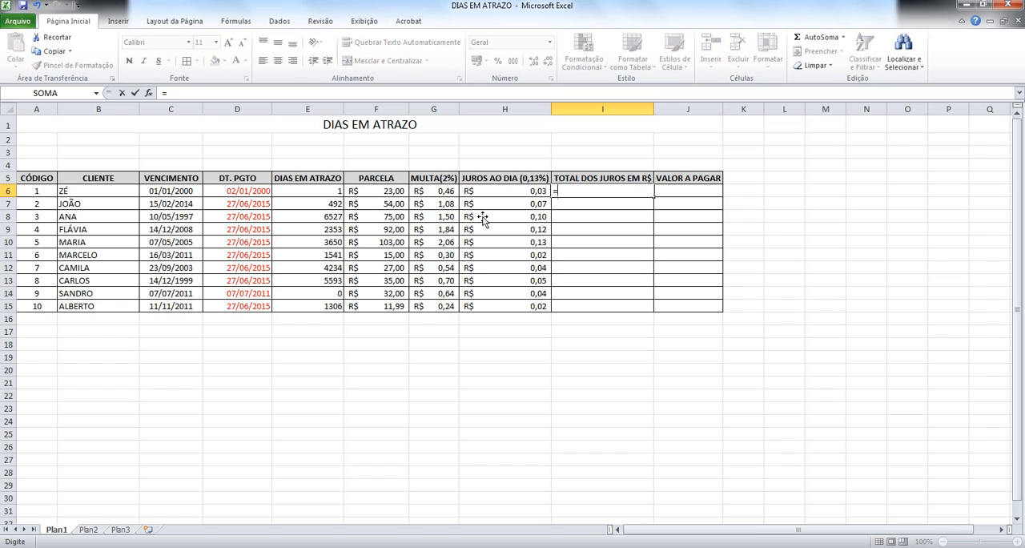
click(512, 194)
text(*)
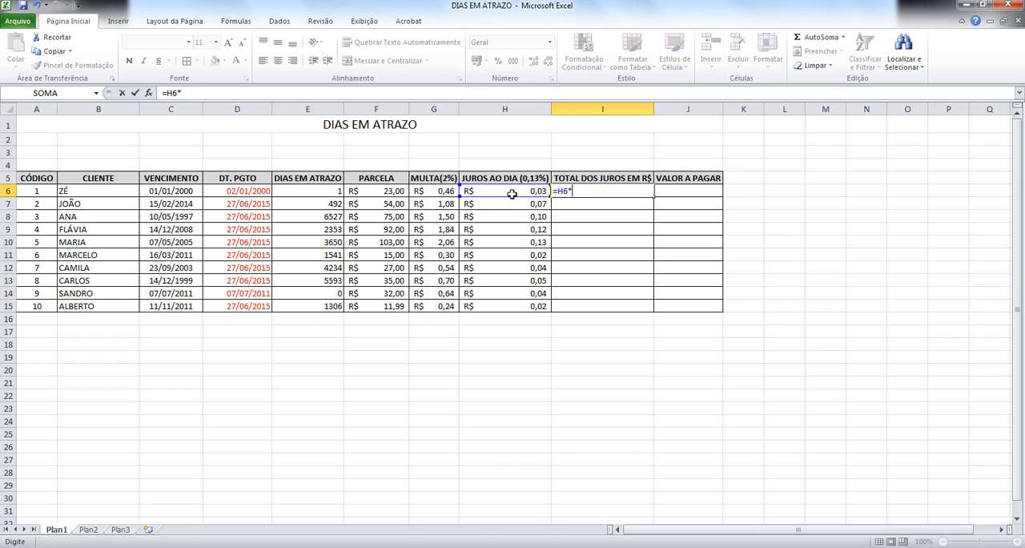
click(296, 195)
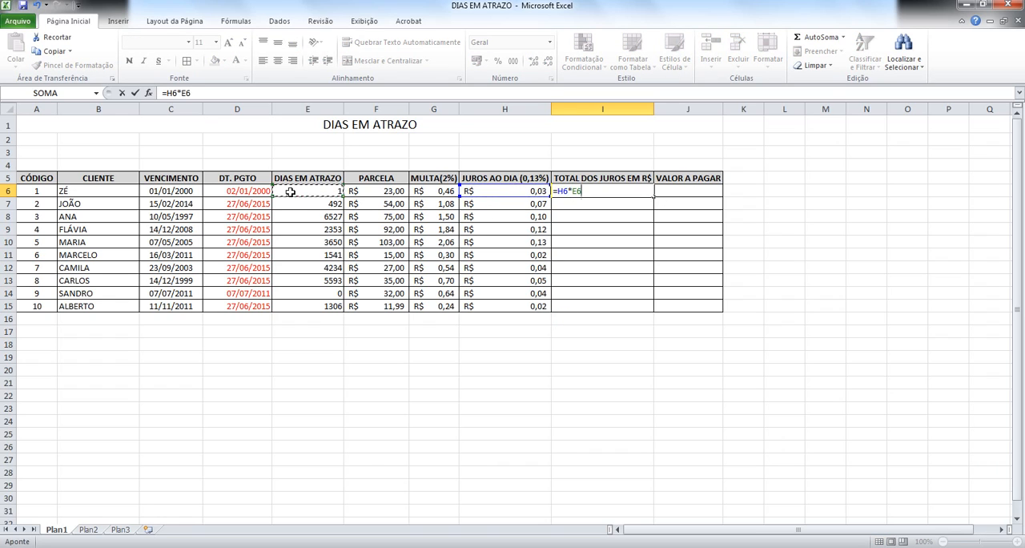
key(Return)
click(646, 193)
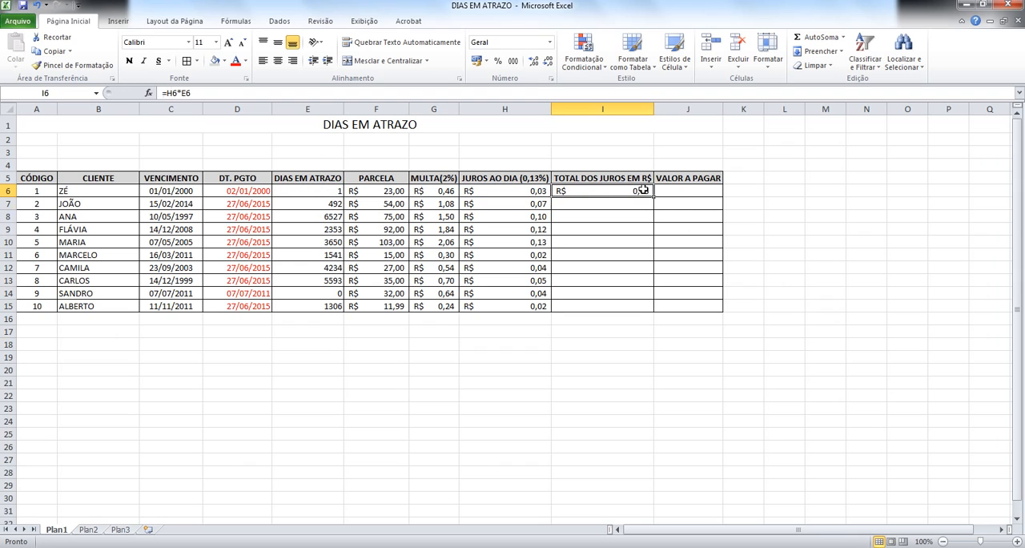
drag(654, 197, 651, 313)
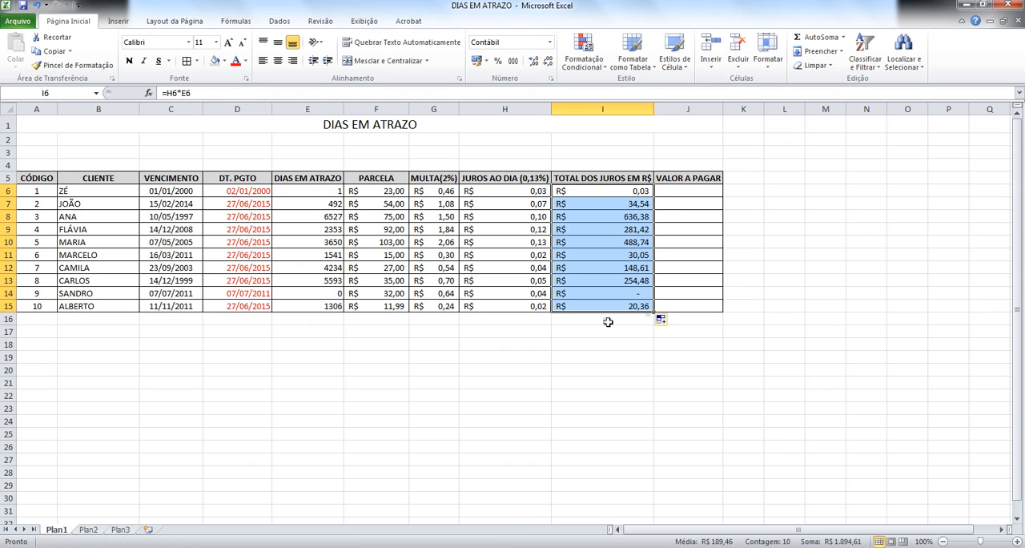
Step: Examine the total interest, days late, daily interest and fine cells in row 14
click(673, 197)
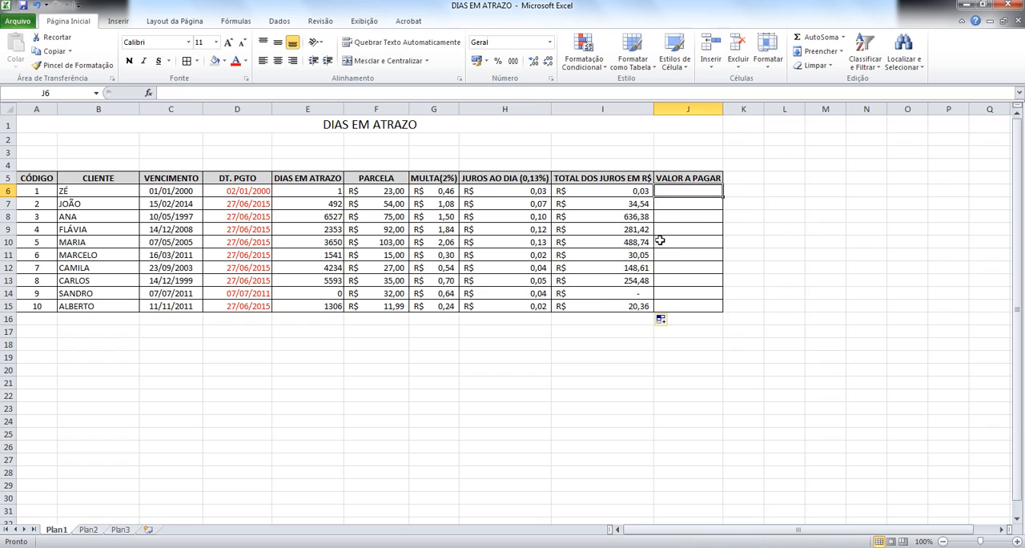
click(602, 291)
click(291, 294)
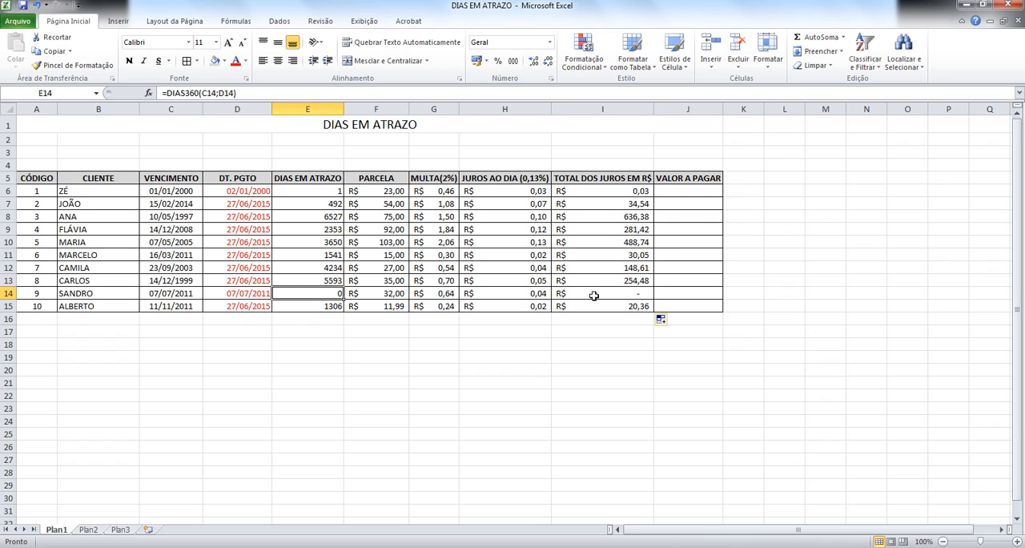
click(533, 297)
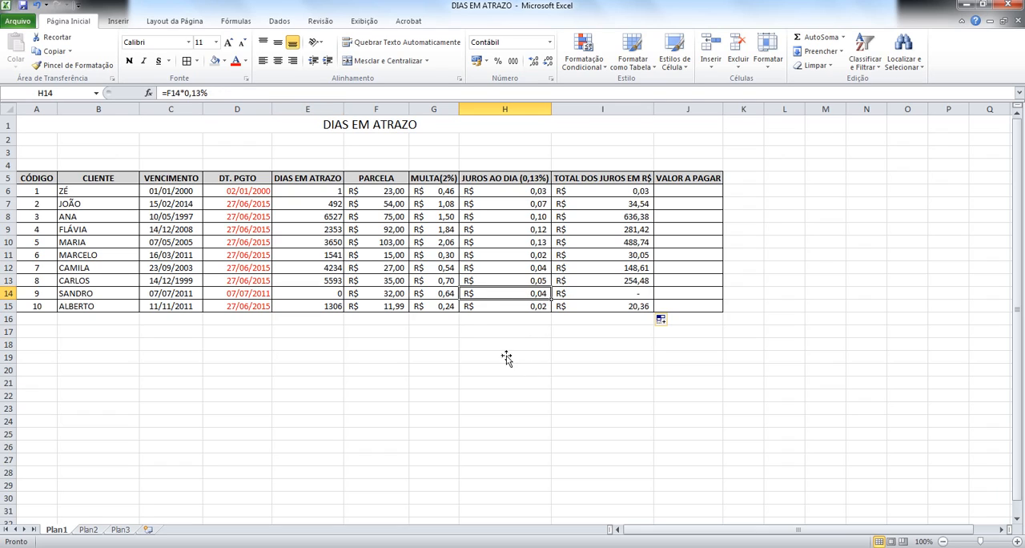
click(441, 294)
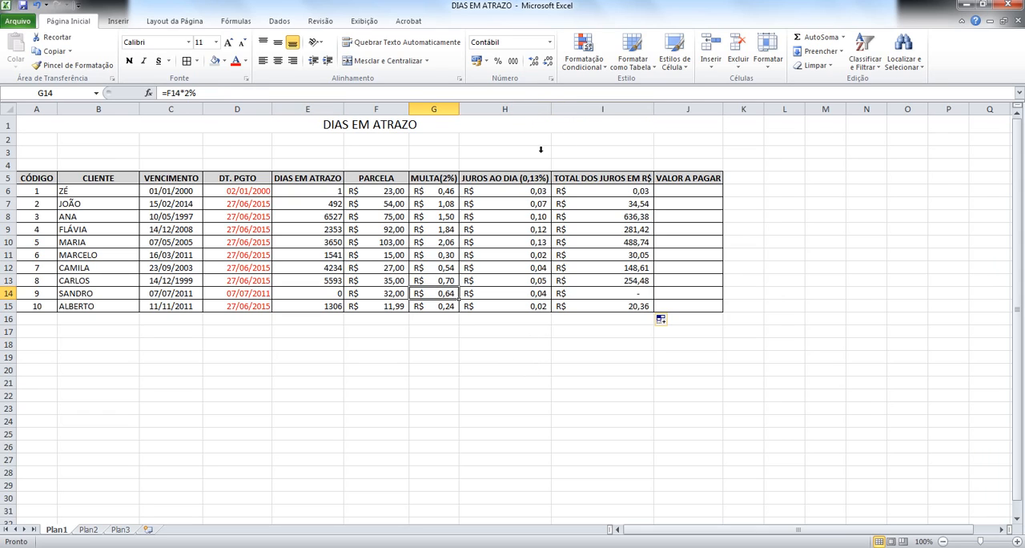
Step: Calculate the first client's amount due in J6 with the formula =I6+G6+F6
click(673, 184)
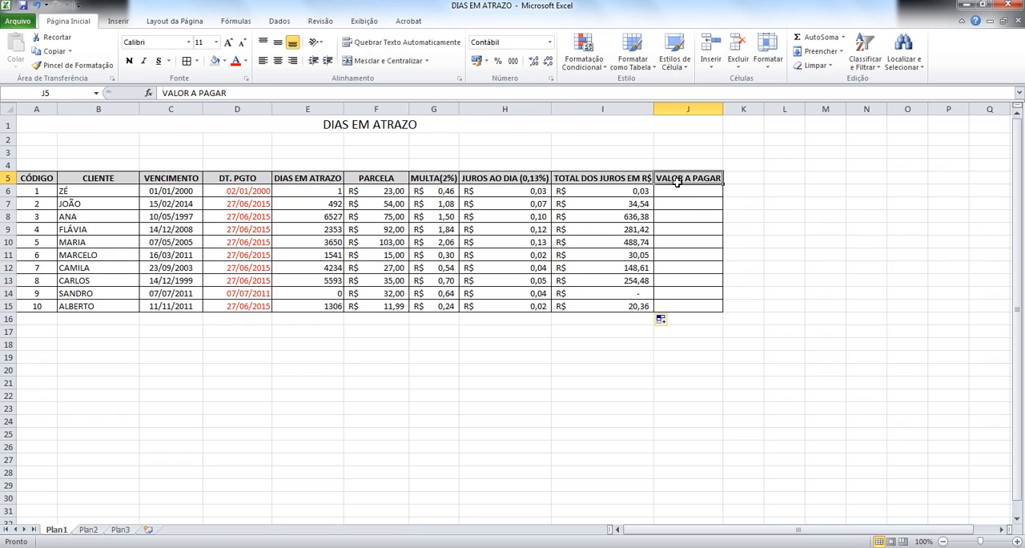
click(677, 193)
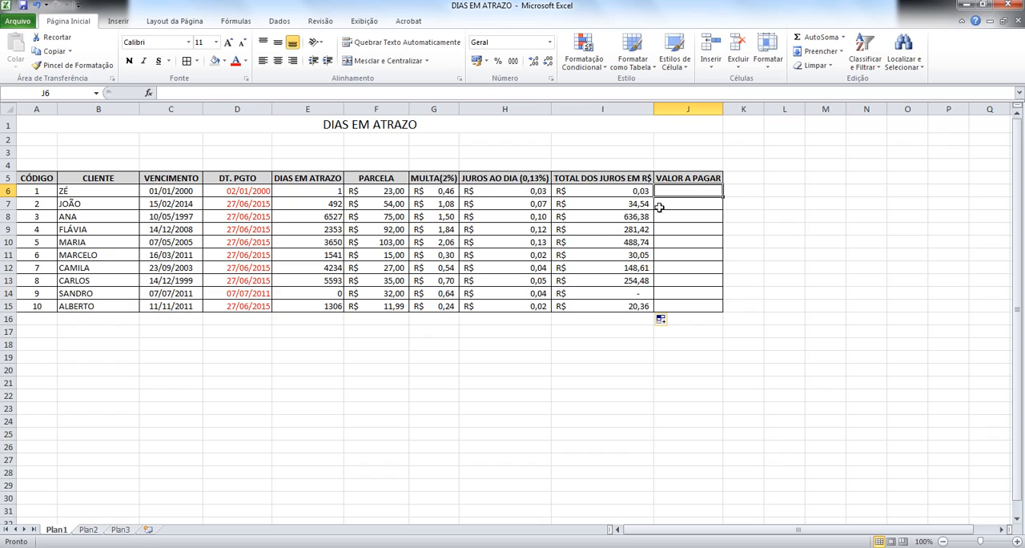
text(=)
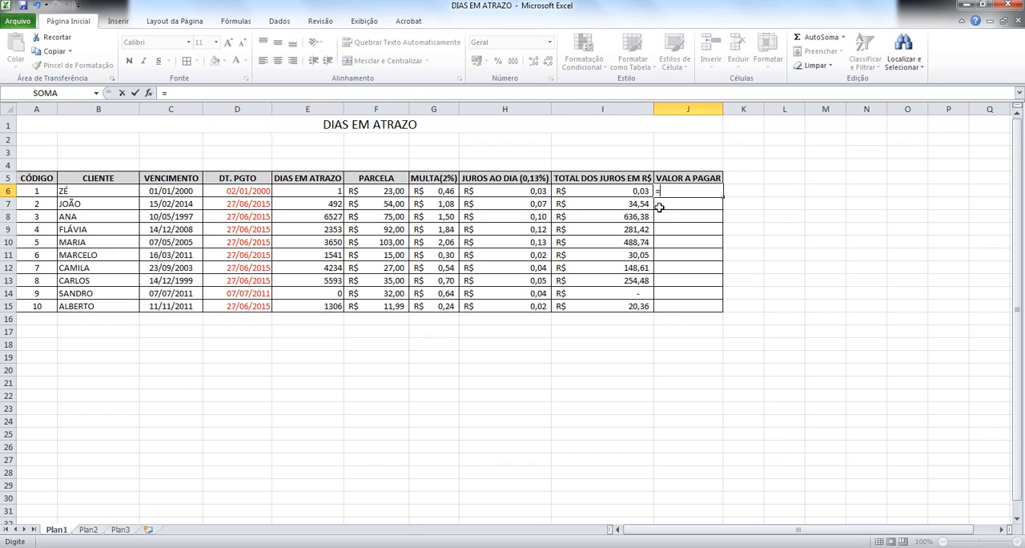
click(611, 192)
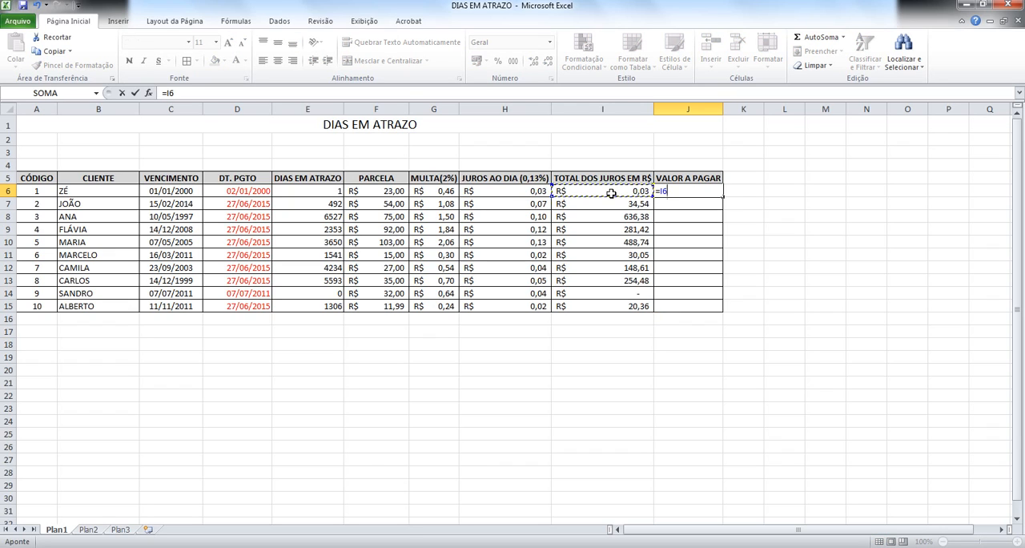
text(+)
click(430, 190)
text(+)
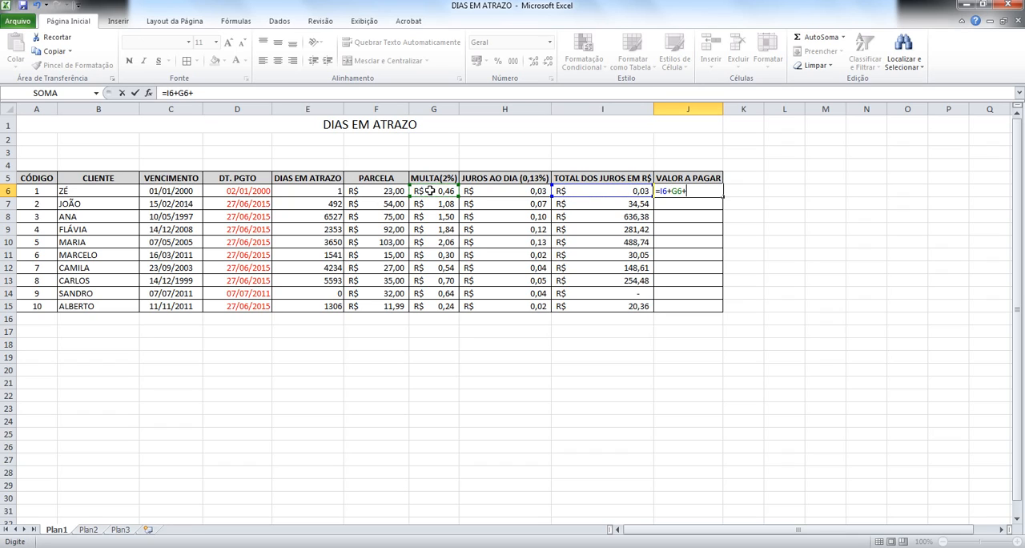
click(388, 191)
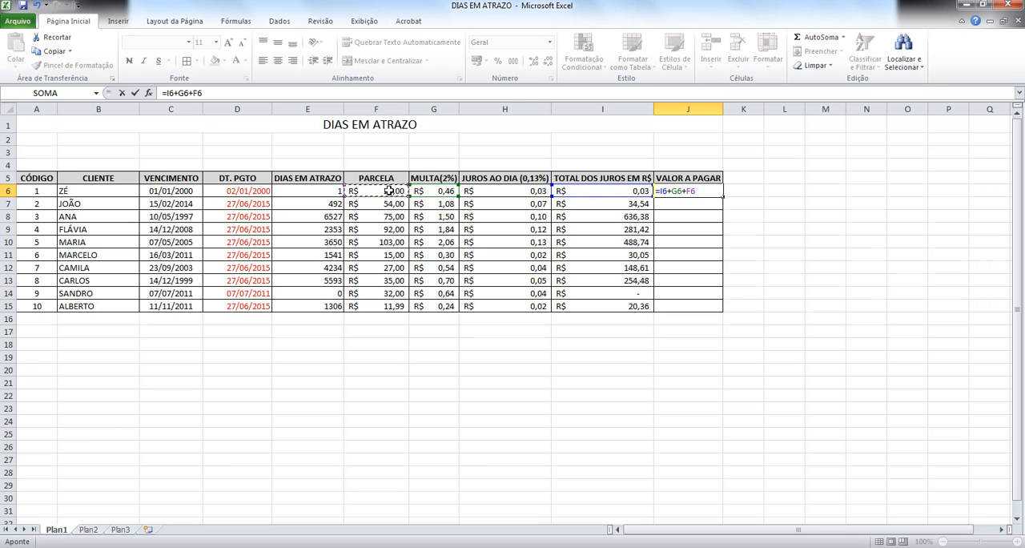
key(Return)
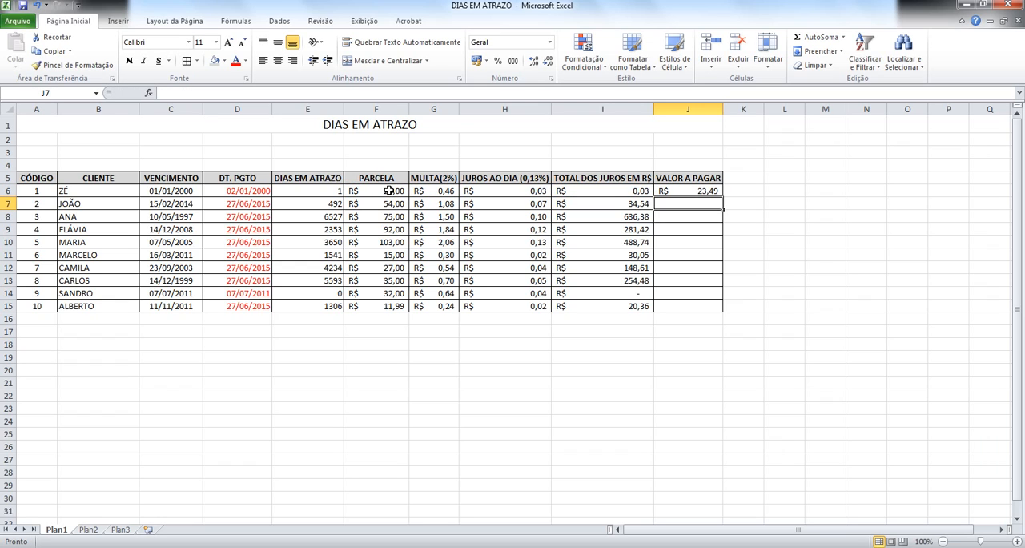
Step: Enter the amount due formula =SOMA(I7;G7;F7) in J7 and fill it down through J15
text(=SOMA()
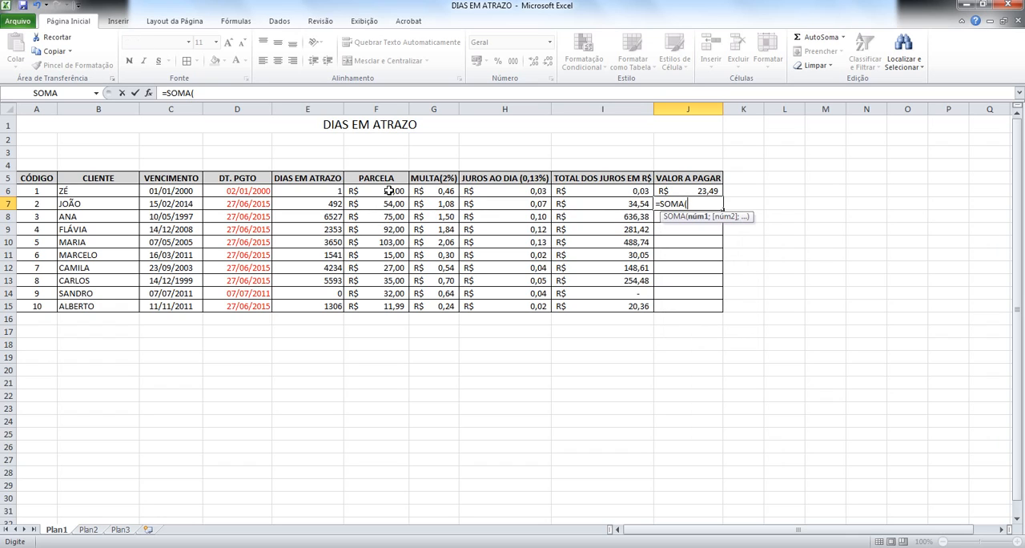
click(616, 203)
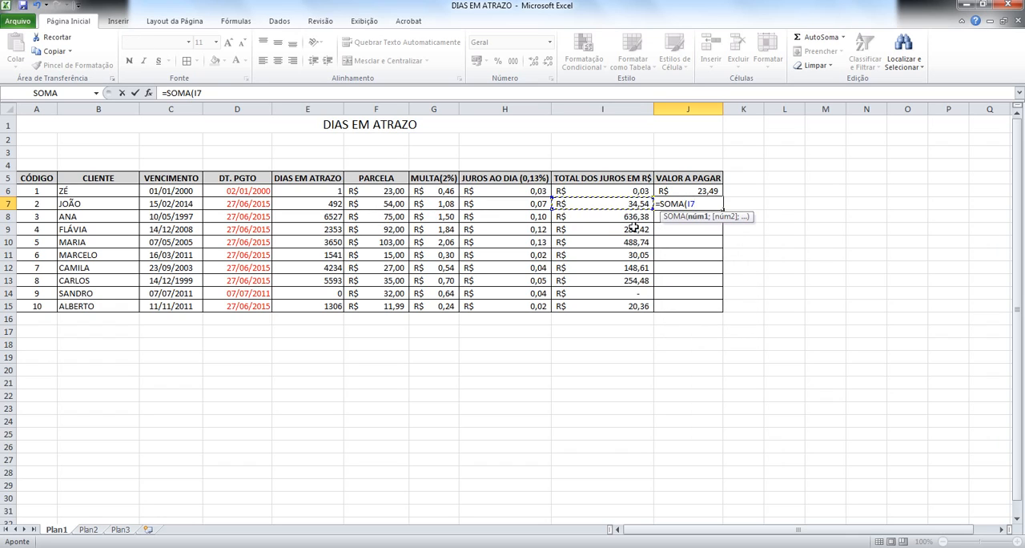
text(;)
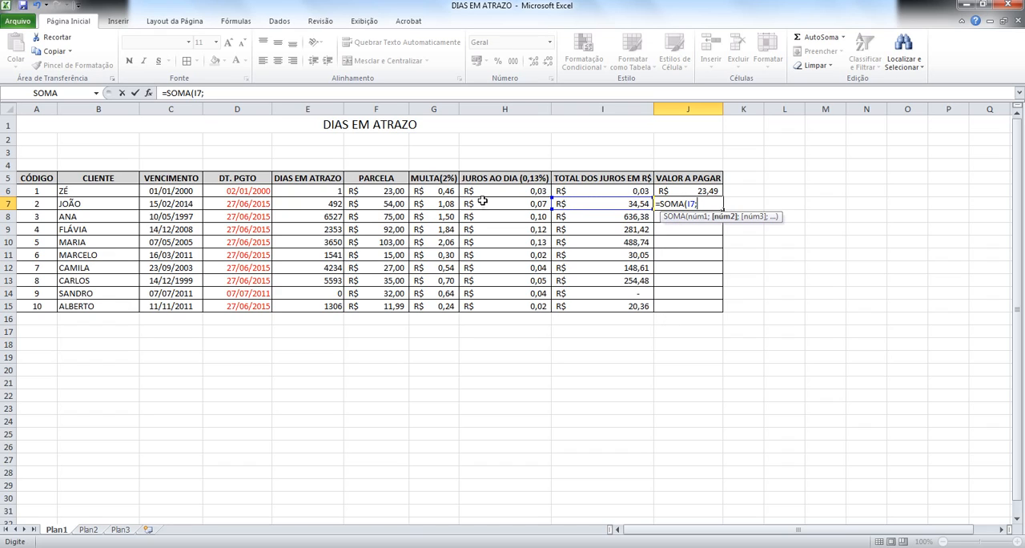
click(449, 205)
text(;)
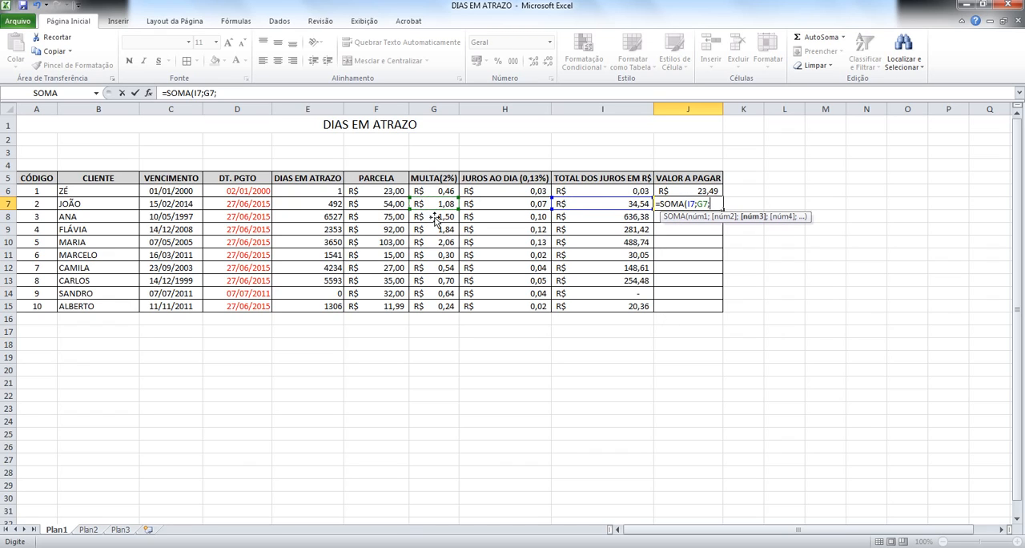
click(391, 207)
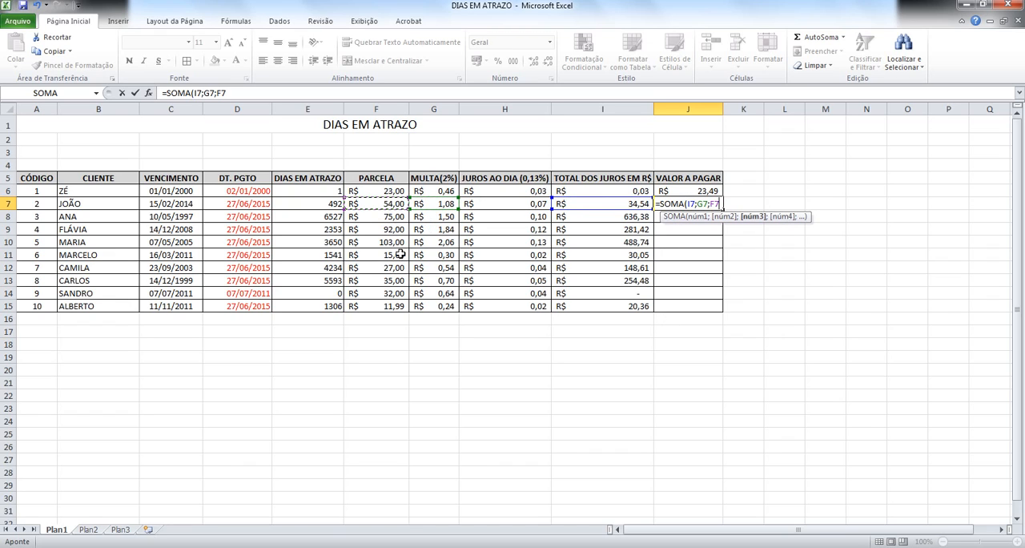
key(Return)
click(703, 204)
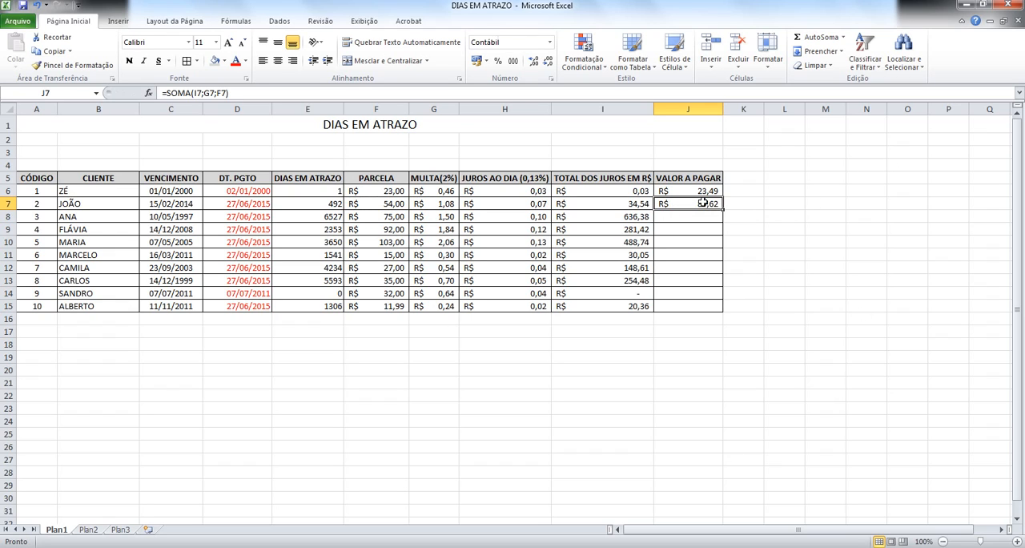
drag(722, 210, 723, 311)
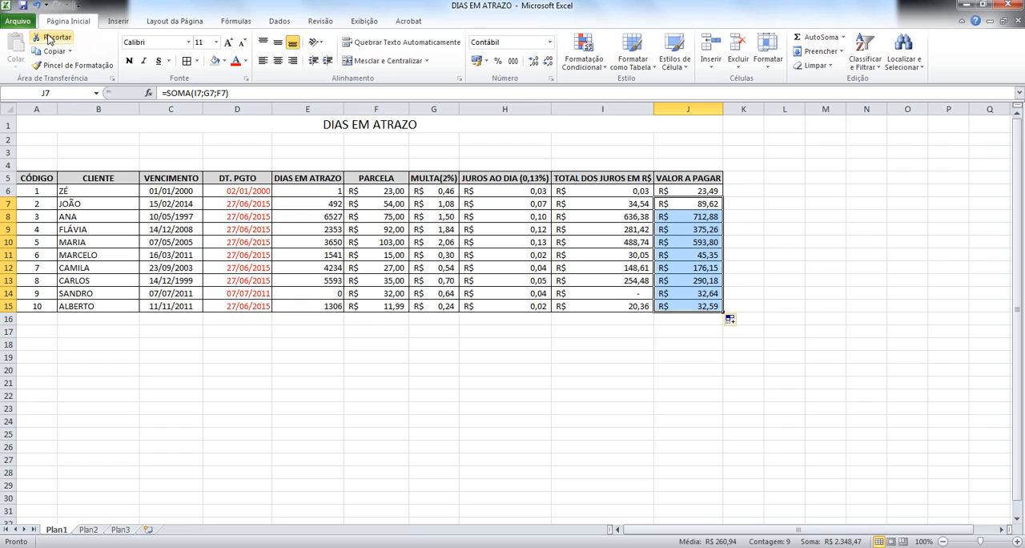
click(727, 392)
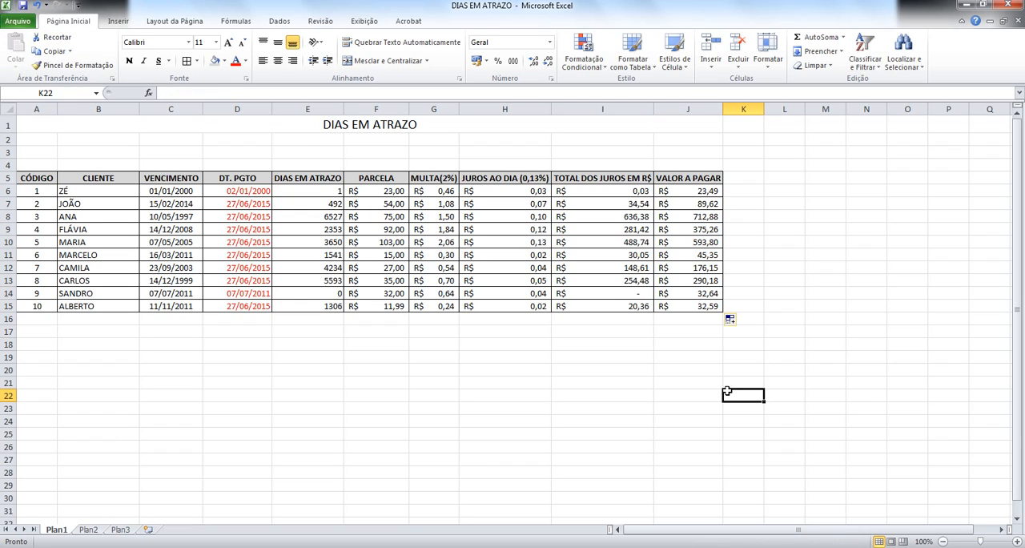
Step: Replace the payment date formula in D9 with the fixed date 14/01/2011
click(406, 118)
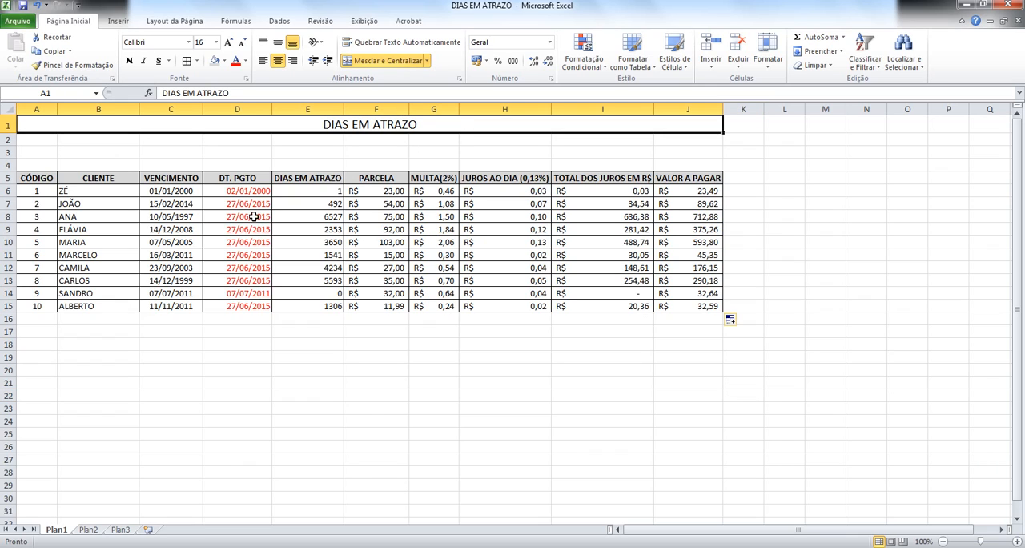
click(299, 189)
click(309, 205)
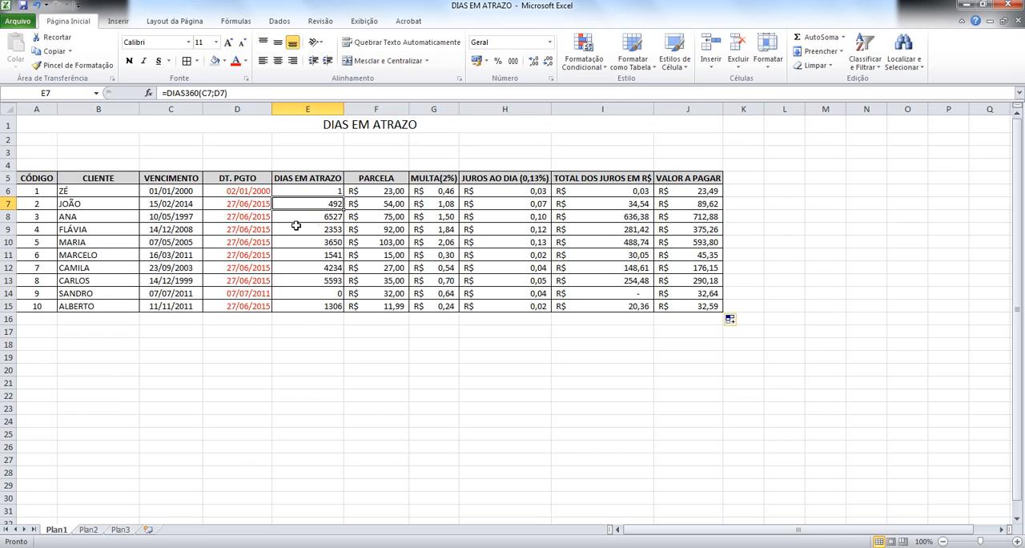
click(270, 228)
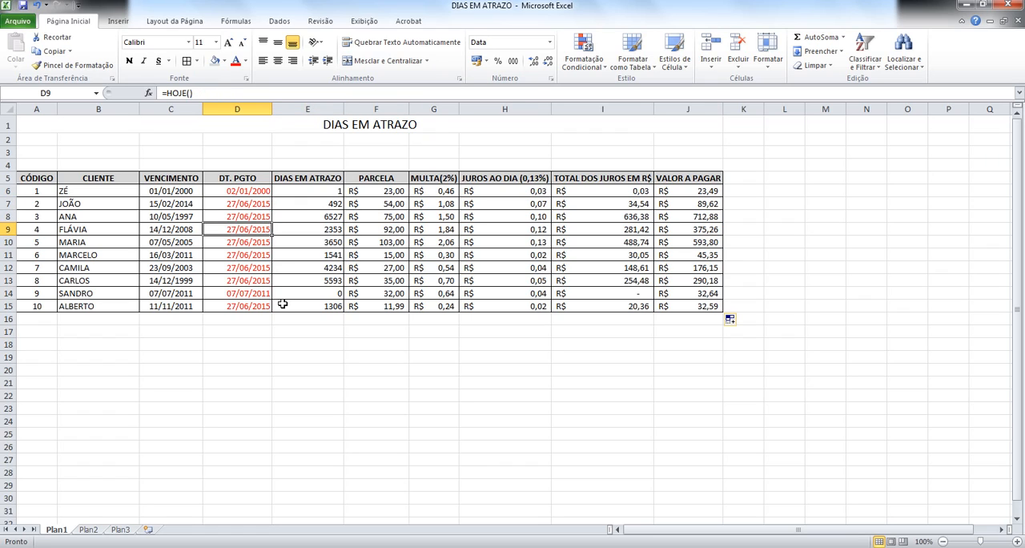
text(14/0)
text(1/201)
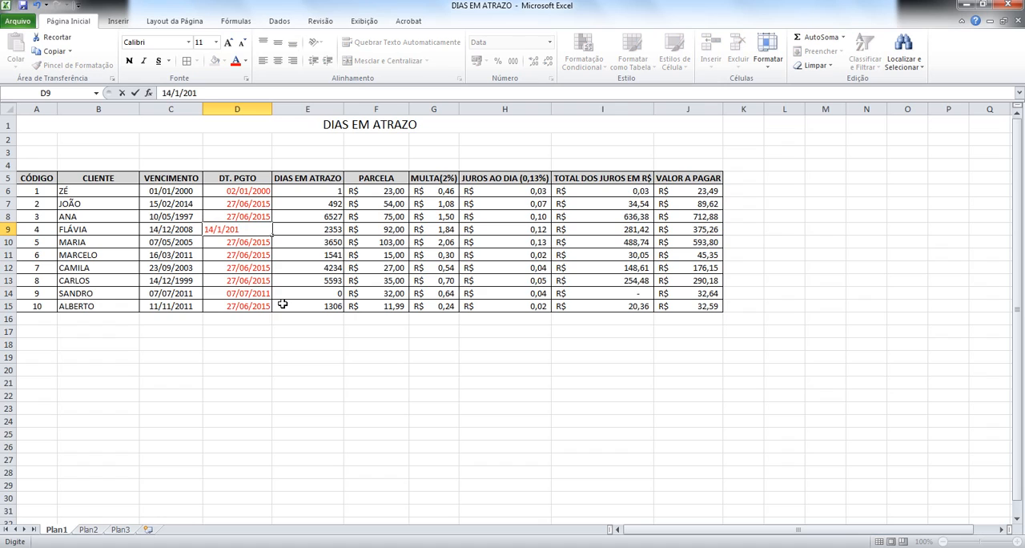
text(1)
key(Return)
key(Up)
key(Right)
key(Left)
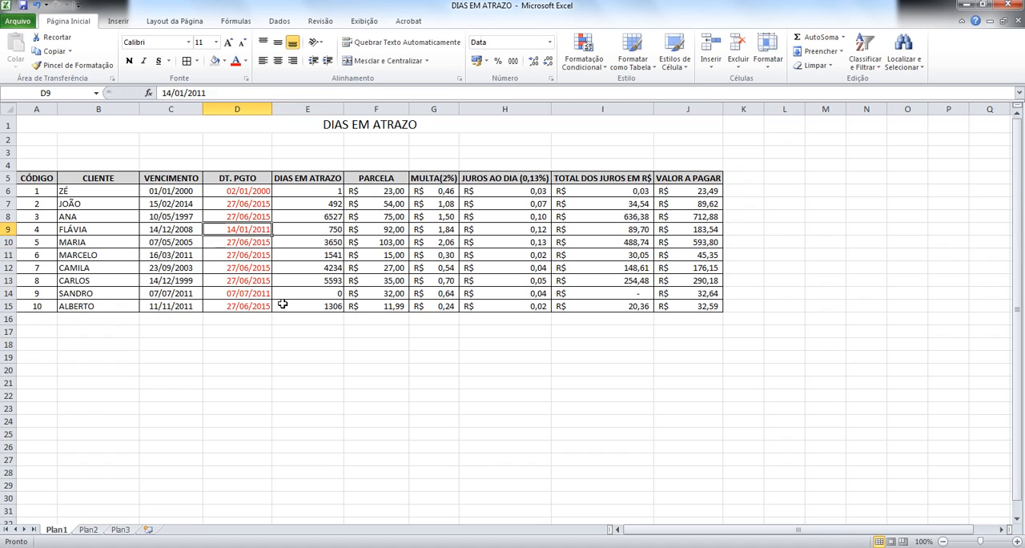
key(Right)
key(Up)
key(Left)
key(Right)
key(Right)
key(Right)
key(Right)
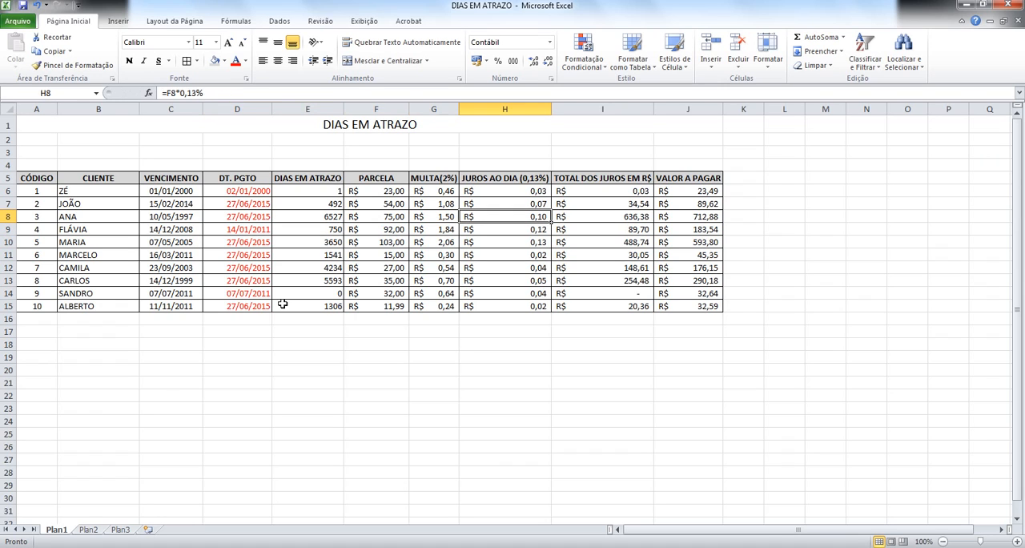
key(Left)
key(Left)
key(Up)
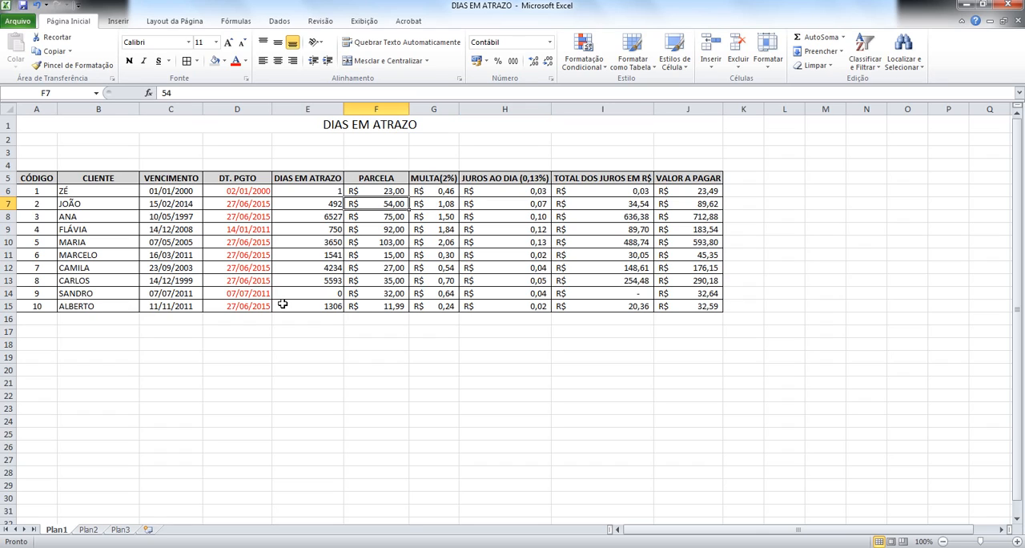
key(Down)
key(Down)
key(Down)
key(Down)
key(Down)
key(Down)
key(Down)
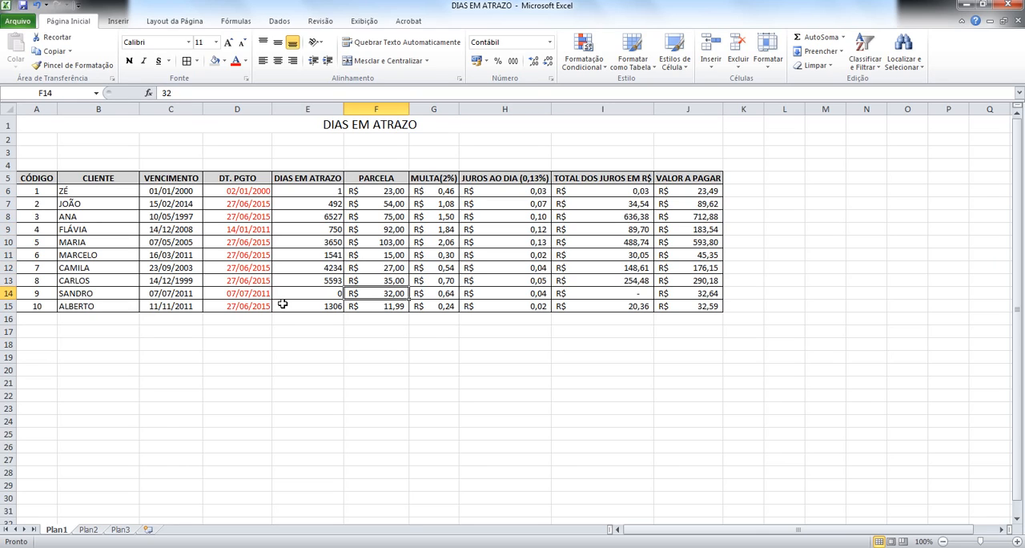
Step: Examine the days late, installment, fine and total interest cells in row 14, comparing total interest with the rows above
key(Left)
key(Right)
key(Right)
key(Left)
key(Left)
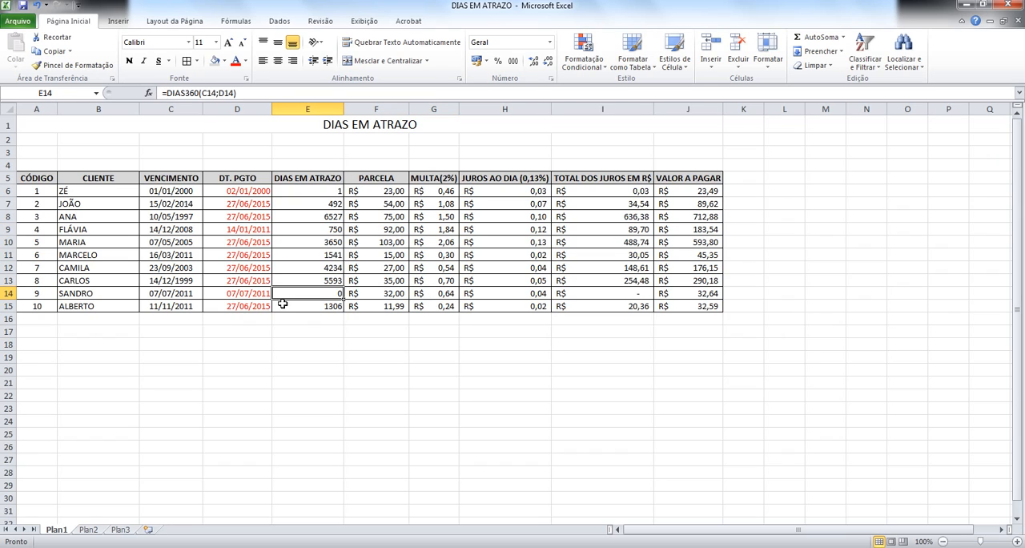
key(Right)
key(Right)
key(Right)
key(Left)
key(Right)
key(Right)
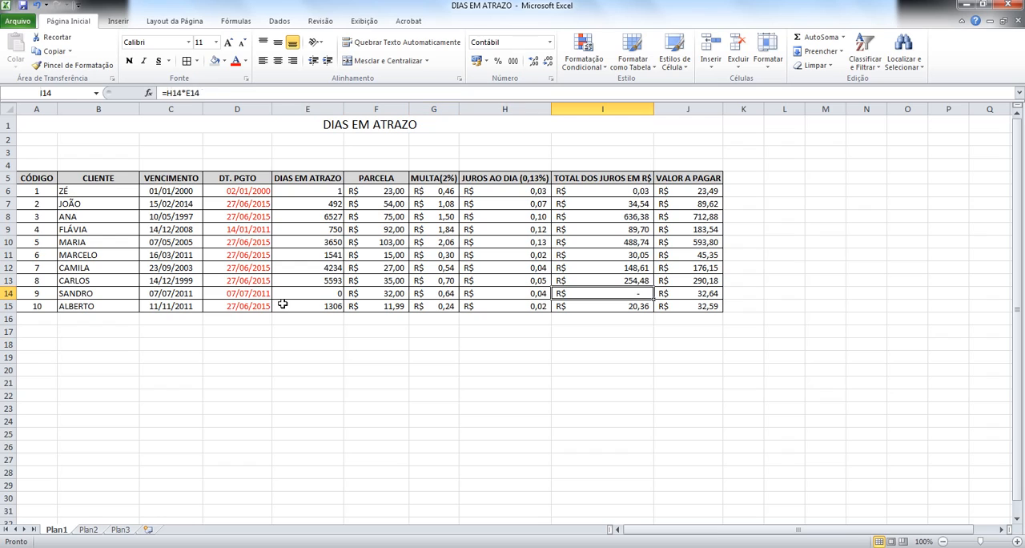
key(Right)
key(Left)
key(Up)
key(Up)
key(Up)
key(Up)
key(Up)
key(Up)
key(Up)
key(Up)
key(Up)
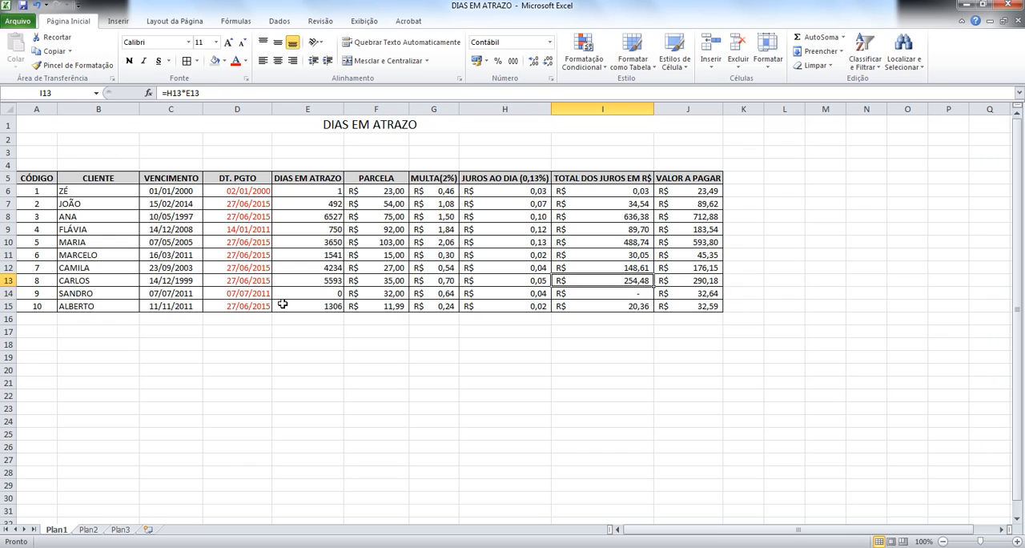
key(Down)
key(Down)
key(Down)
key(Down)
key(Down)
key(Down)
key(Down)
key(Down)
key(Down)
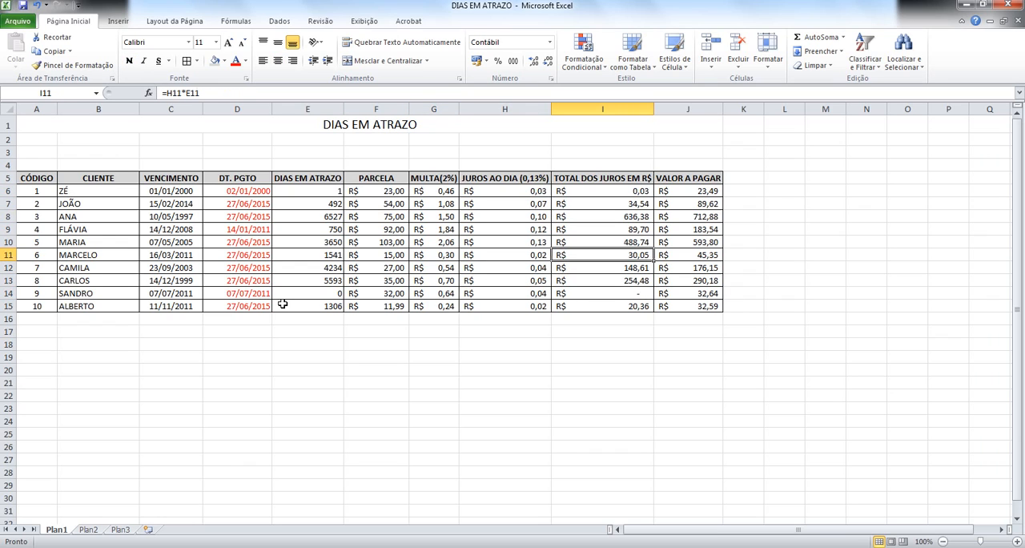
key(Left)
key(Left)
key(Left)
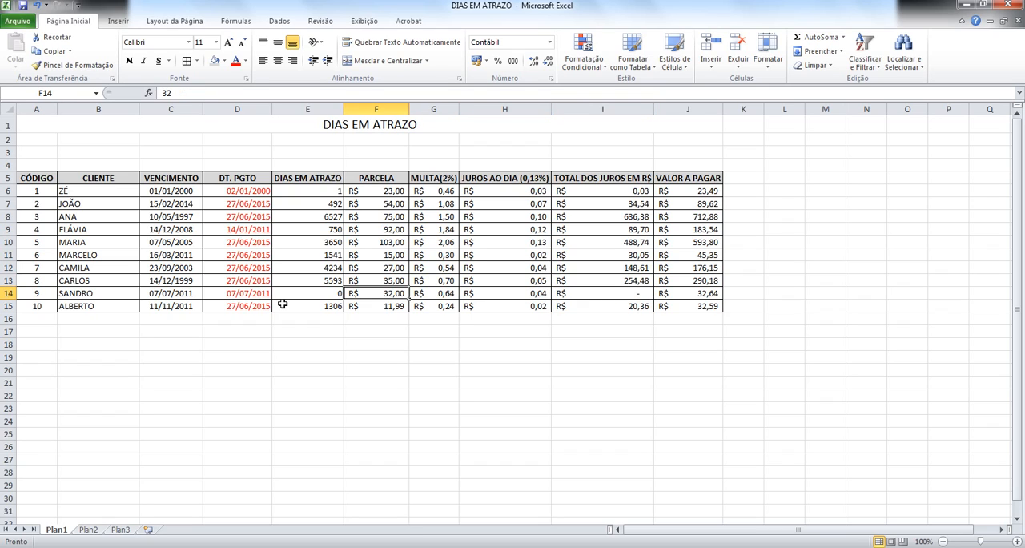
key(Right)
key(Left)
key(Right)
key(Right)
key(Left)
key(Left)
key(Left)
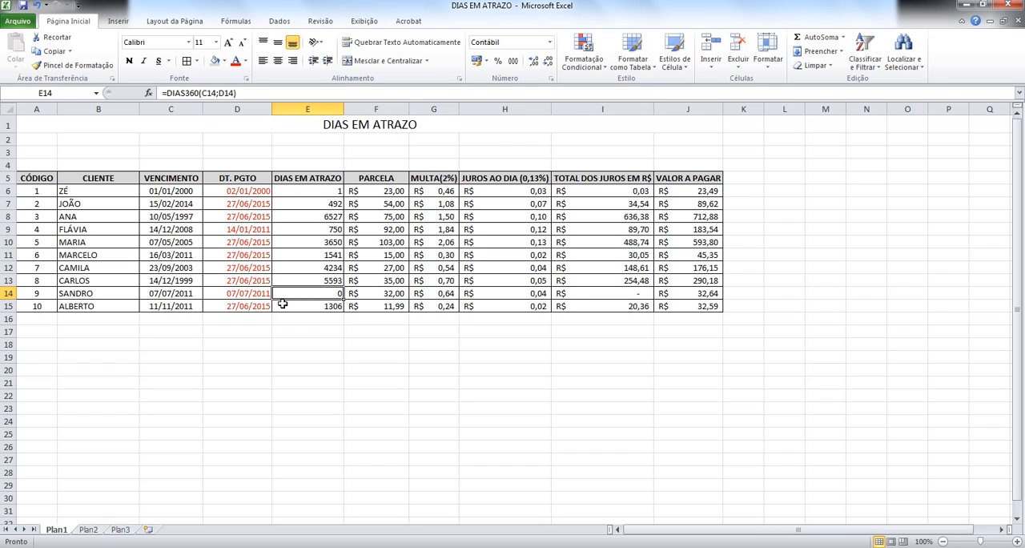
Step: Replace the fine formula in G14 with the conditional =SE(E14>0;F14*2%)
key(Right)
key(Right)
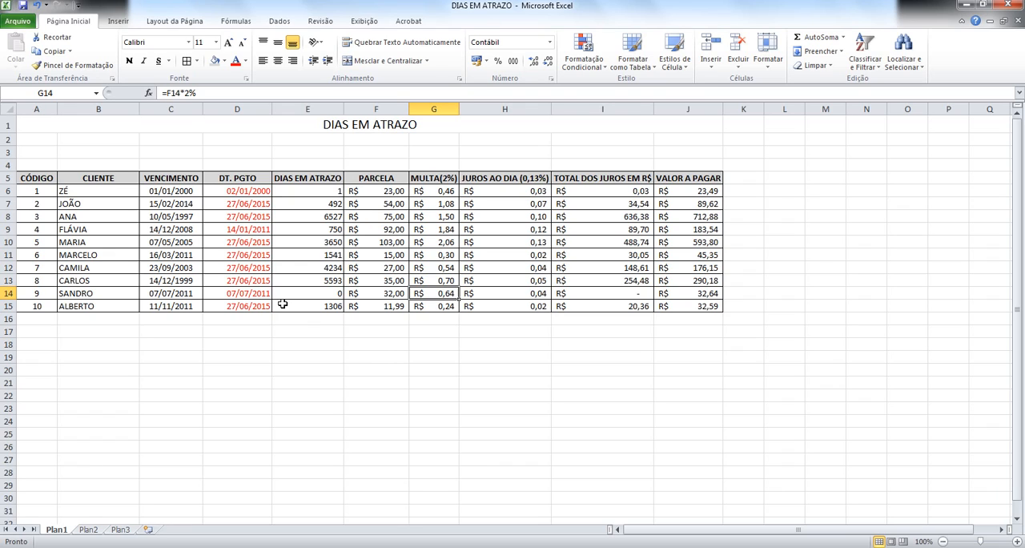
text(=)
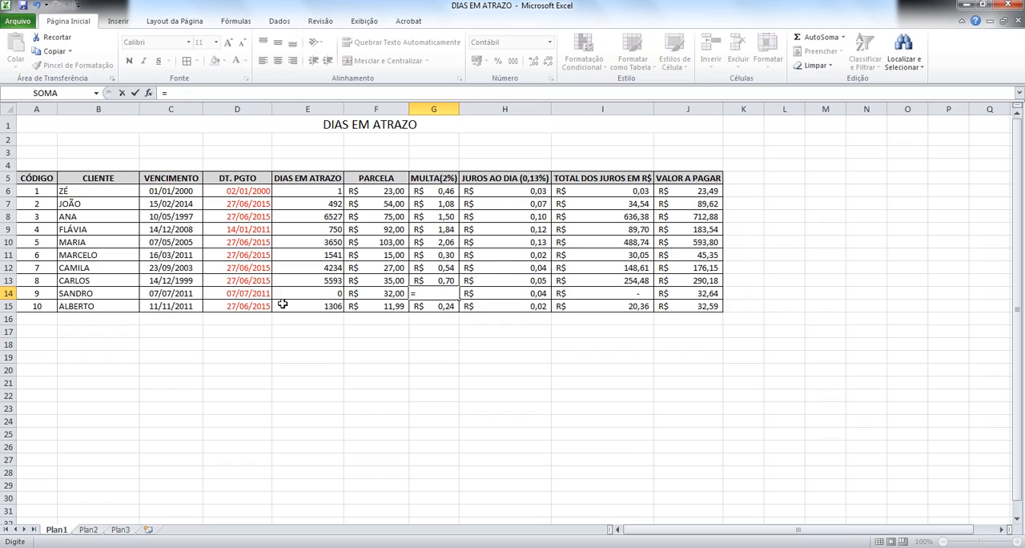
text(SE()
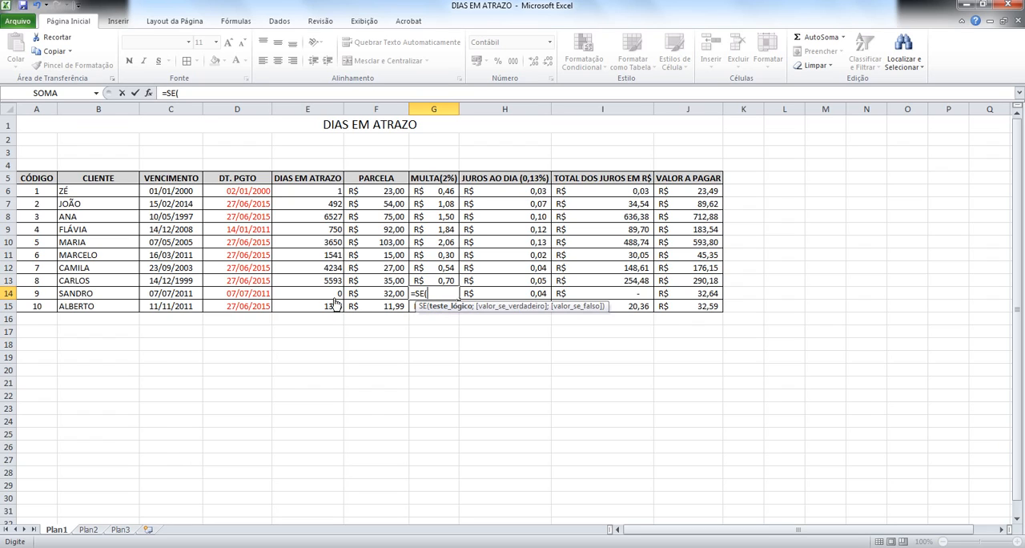
click(334, 296)
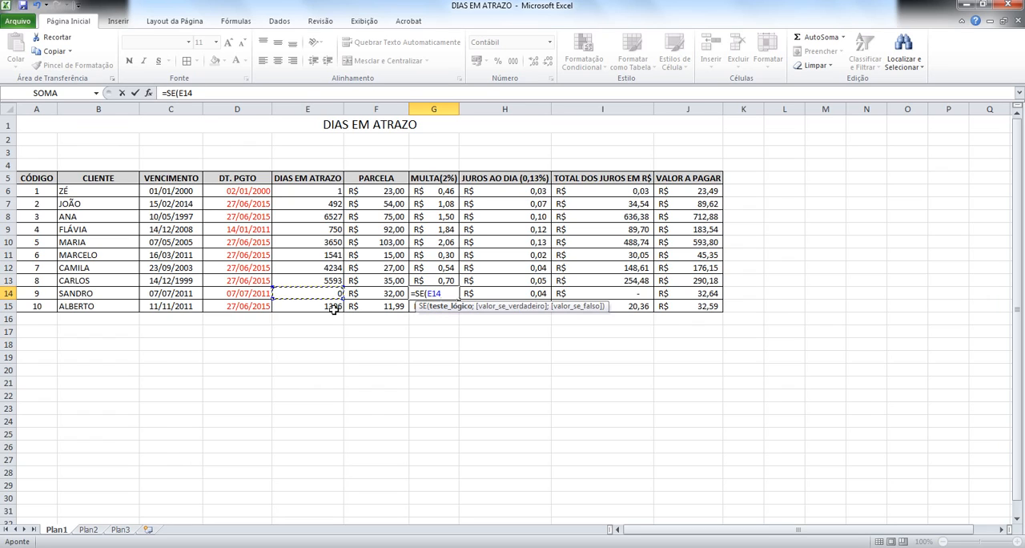
text(>0)
text(;)
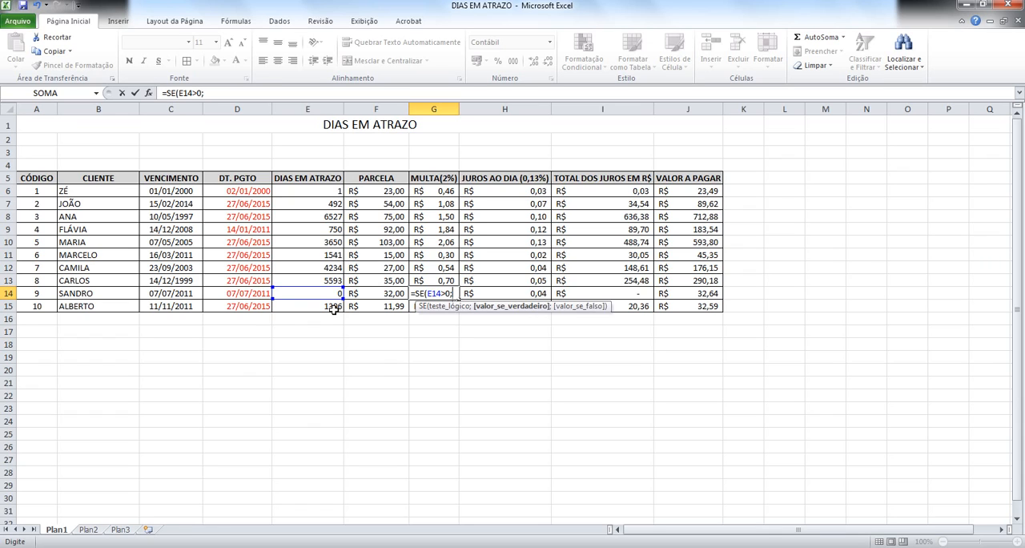
text(P)
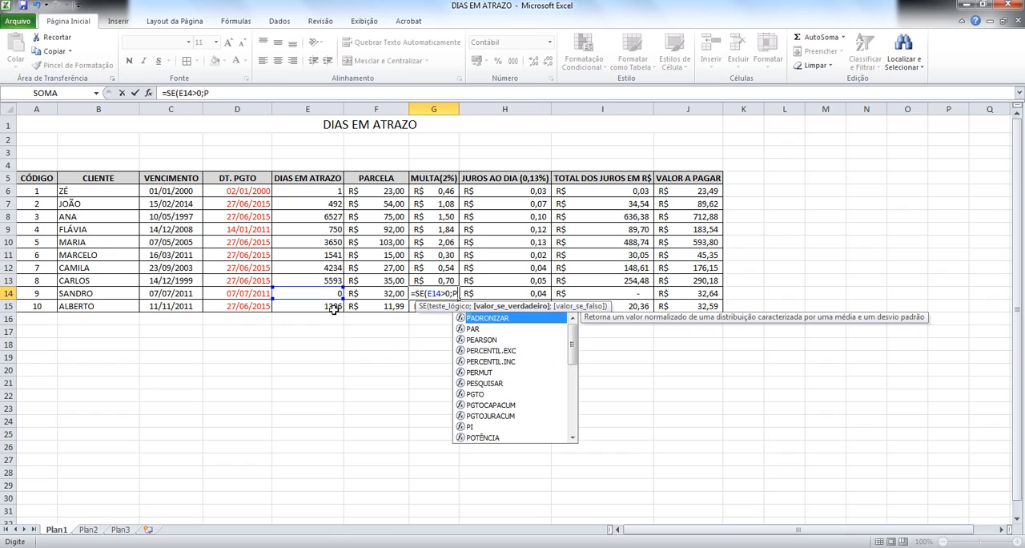
key(BackSpace)
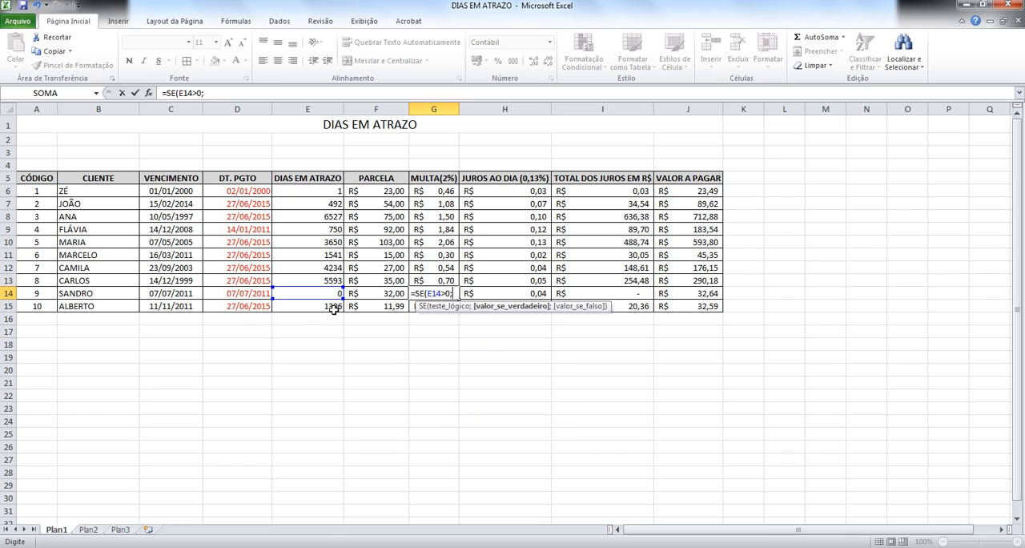
click(393, 294)
text(*2)
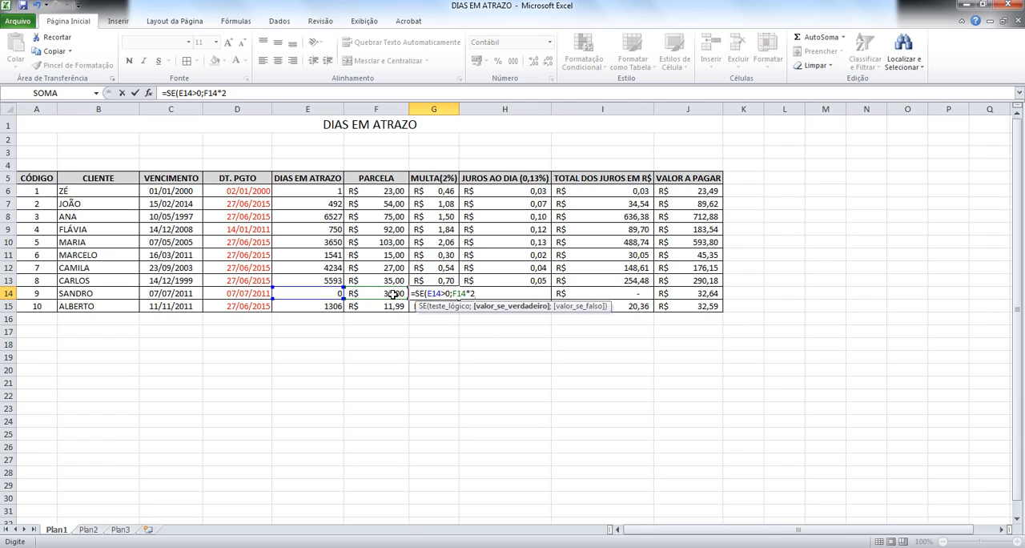
text(%))
key(Return)
key(Up)
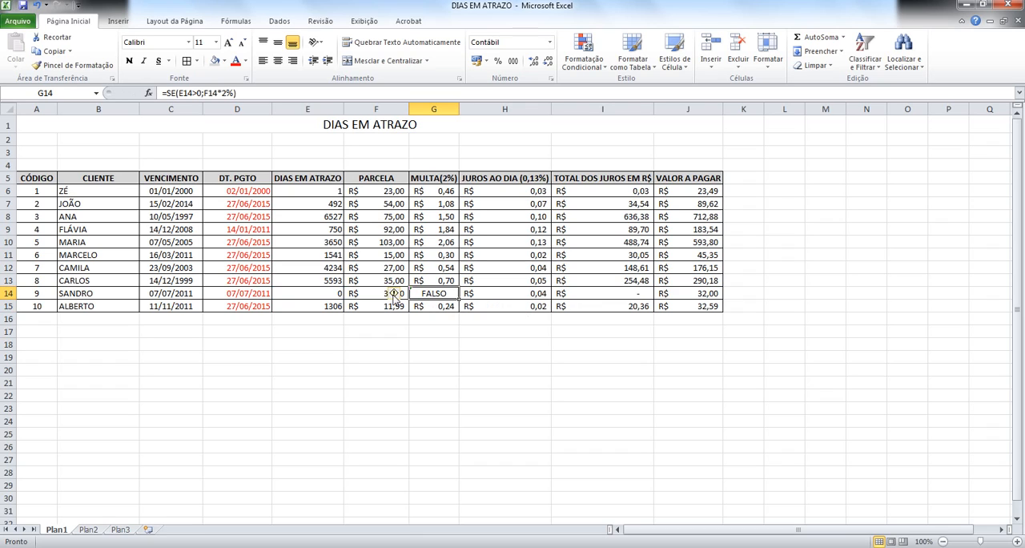
Step: Add 0 as the value-if-false in G14, making the formula =SE(E14>0;F14*2%;0)
key(F2)
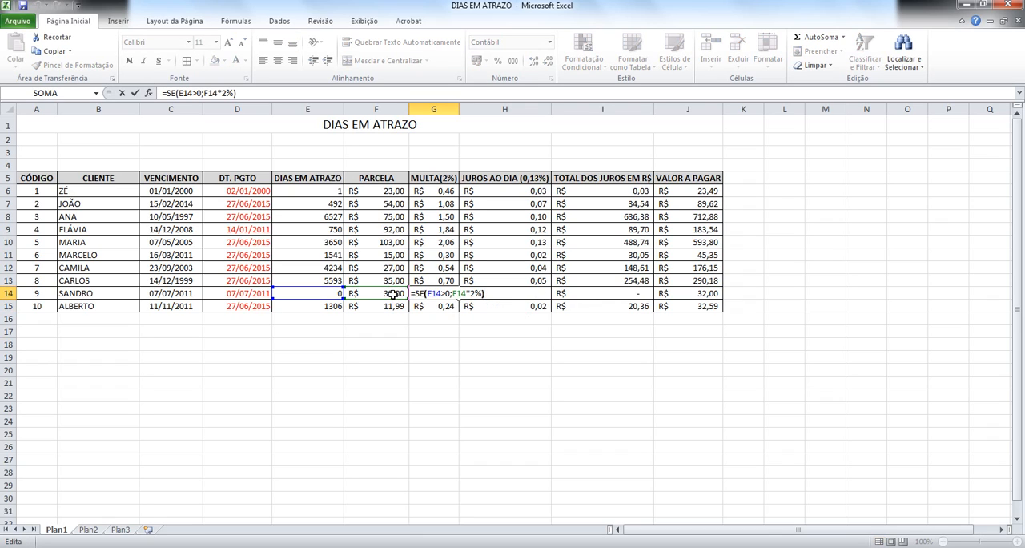
key(Left)
text(;)
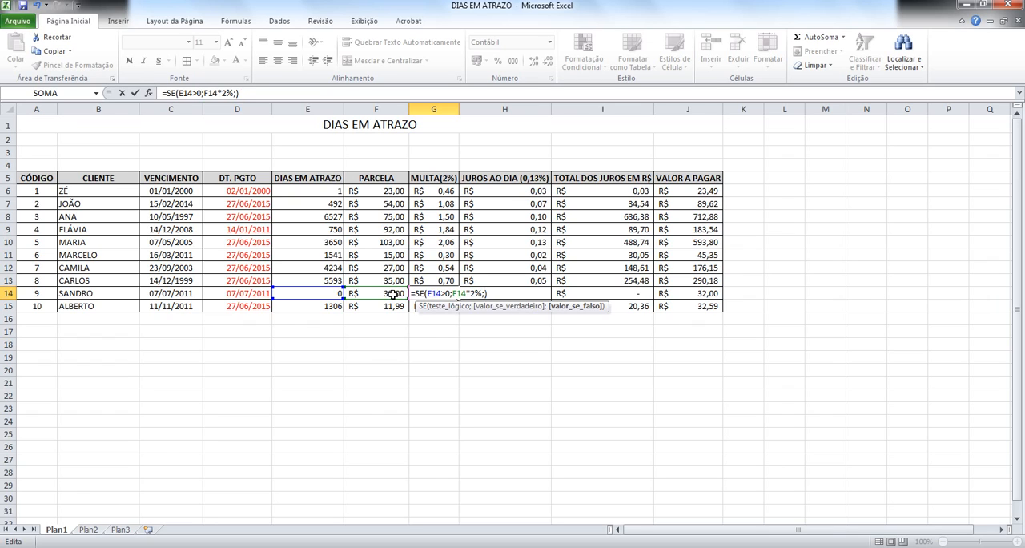
text(0)
key(Return)
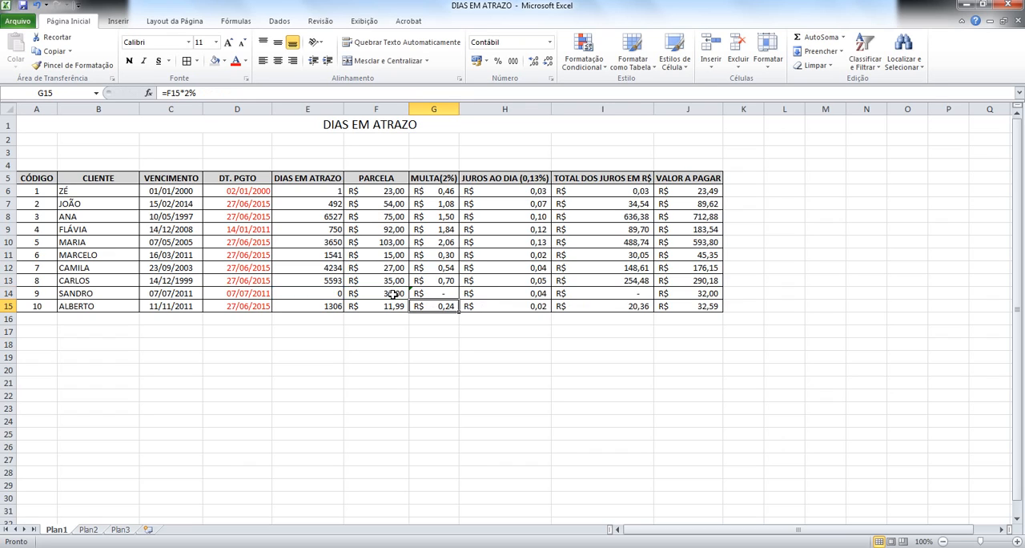
key(Up)
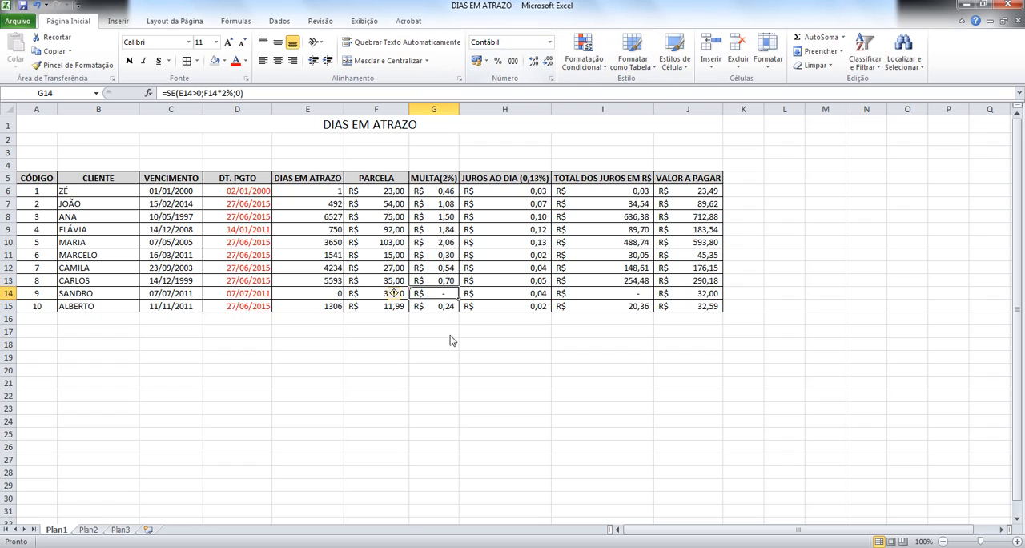
Step: Fill the conditional fine formula from G14 up to G6, and fill it down from G6 through G15
click(446, 306)
click(447, 292)
drag(461, 298, 459, 191)
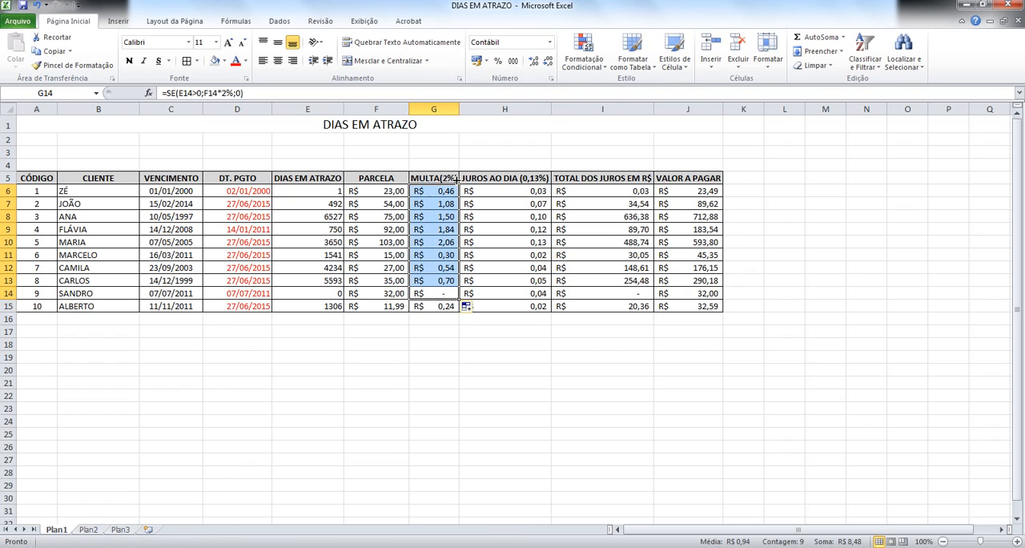
click(440, 266)
click(449, 229)
click(444, 195)
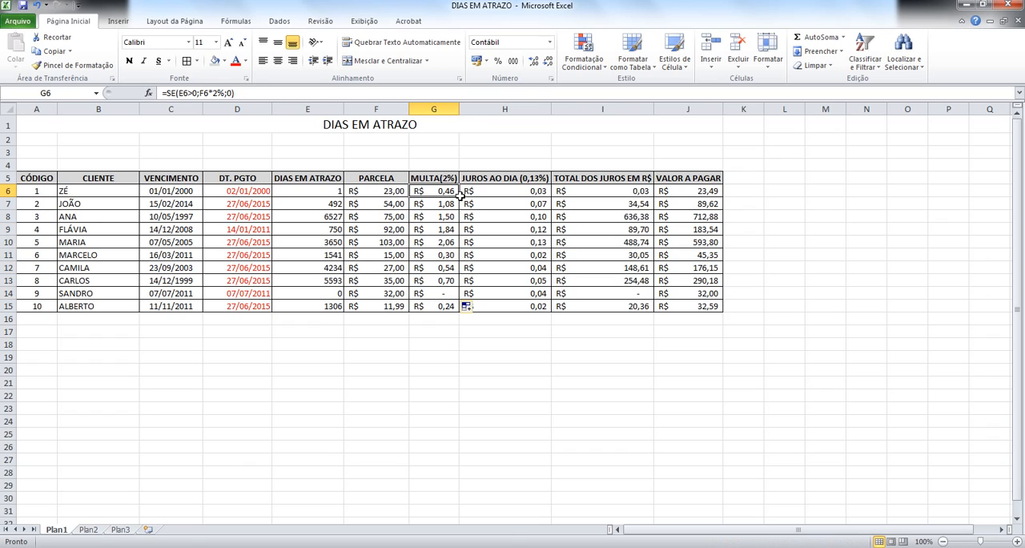
drag(460, 196, 451, 310)
click(429, 278)
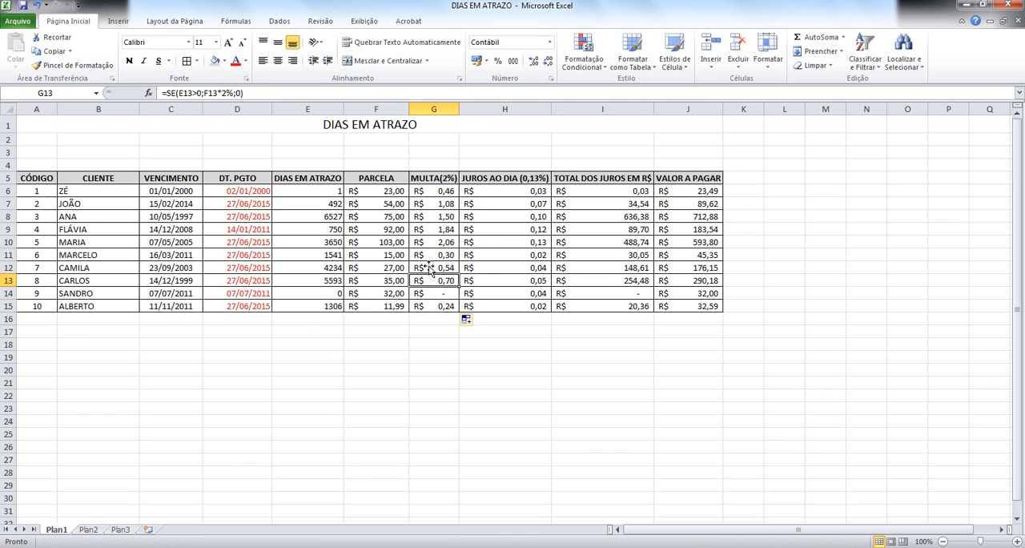
click(441, 223)
Step: Replace the payment date formula in D8 with the fixed date 10/05/1997
click(227, 222)
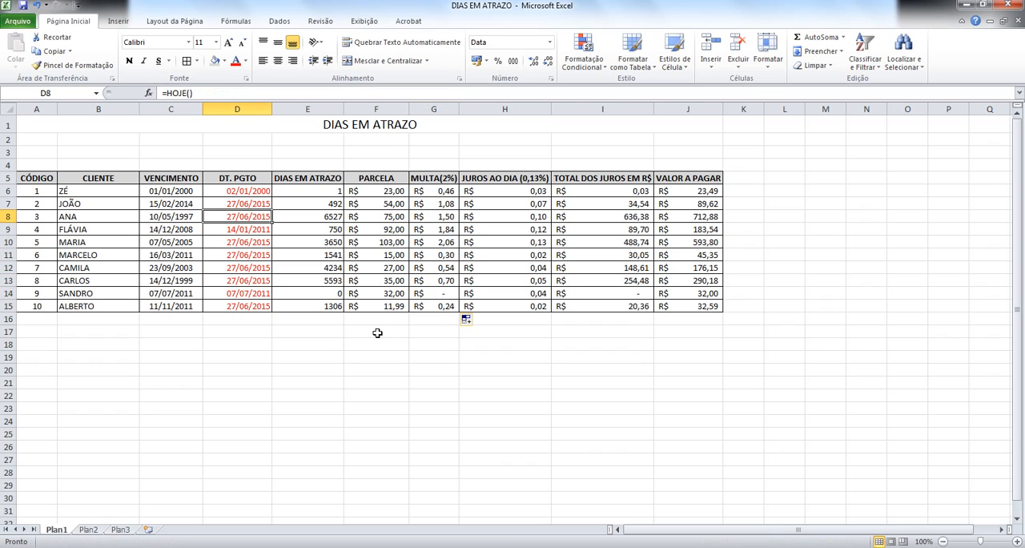
text(10/05/)
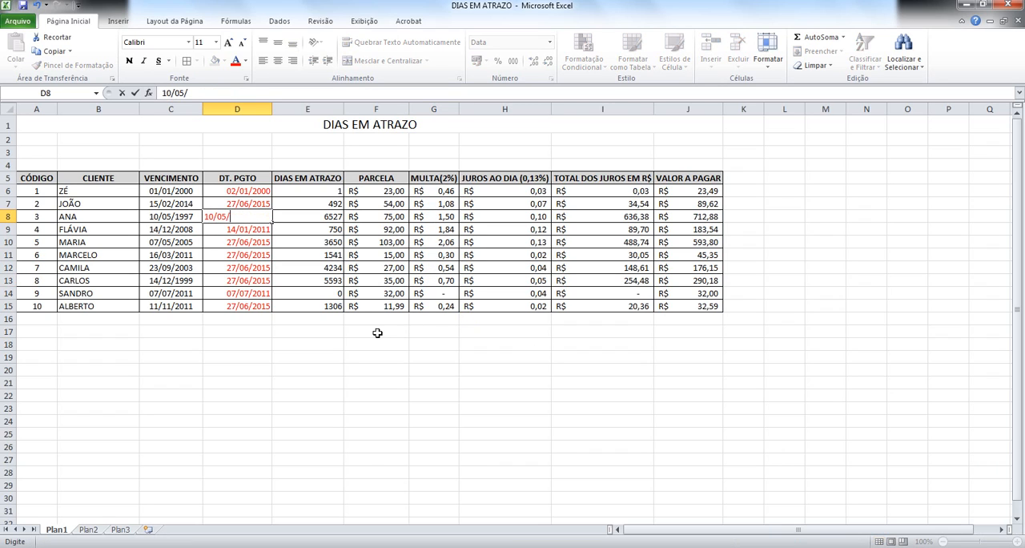
text(1997)
key(Return)
Step: Examine the days late, installment, fine and total interest cells in row 8 and the daily interest formulas in column H
key(Up)
key(Right)
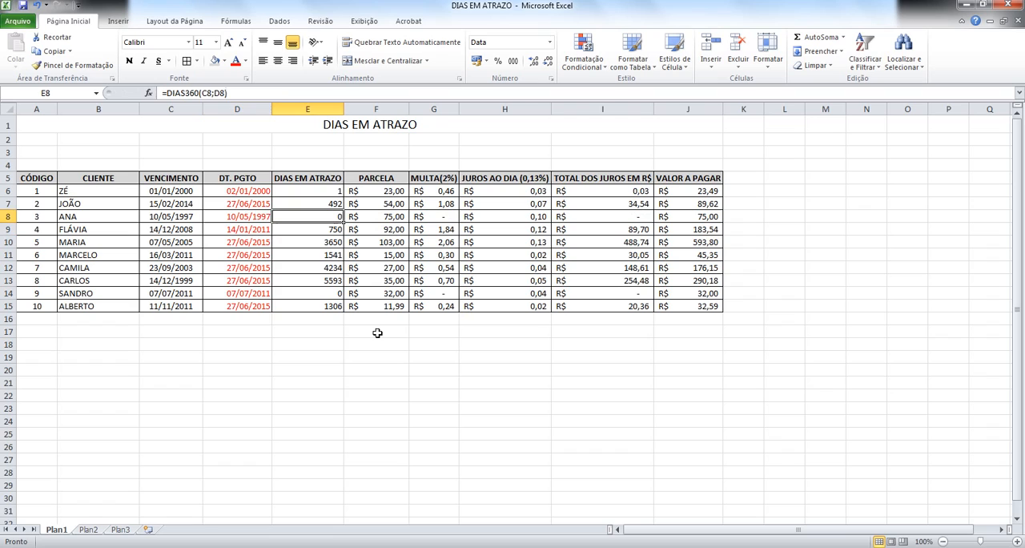
key(Right)
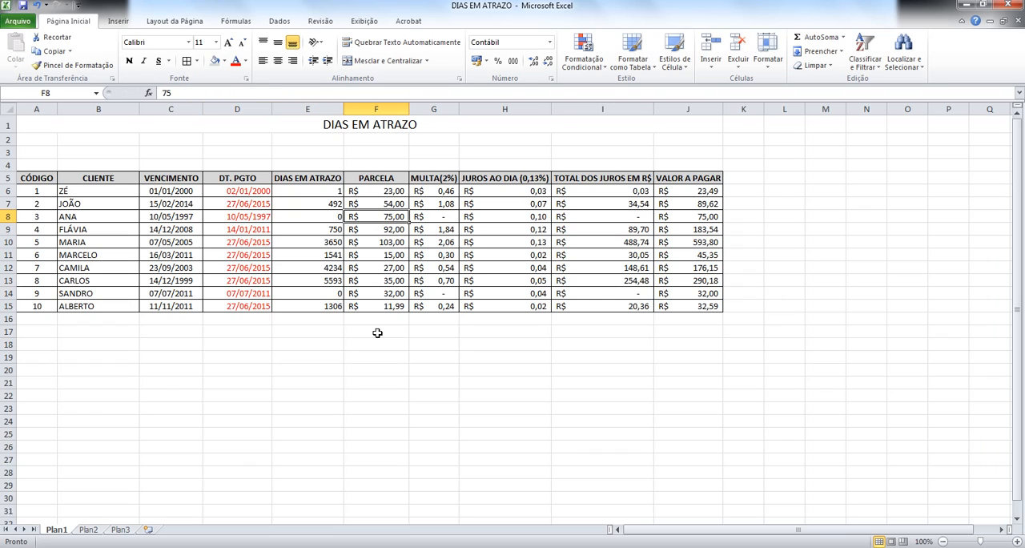
key(Right)
key(Right)
key(Right)
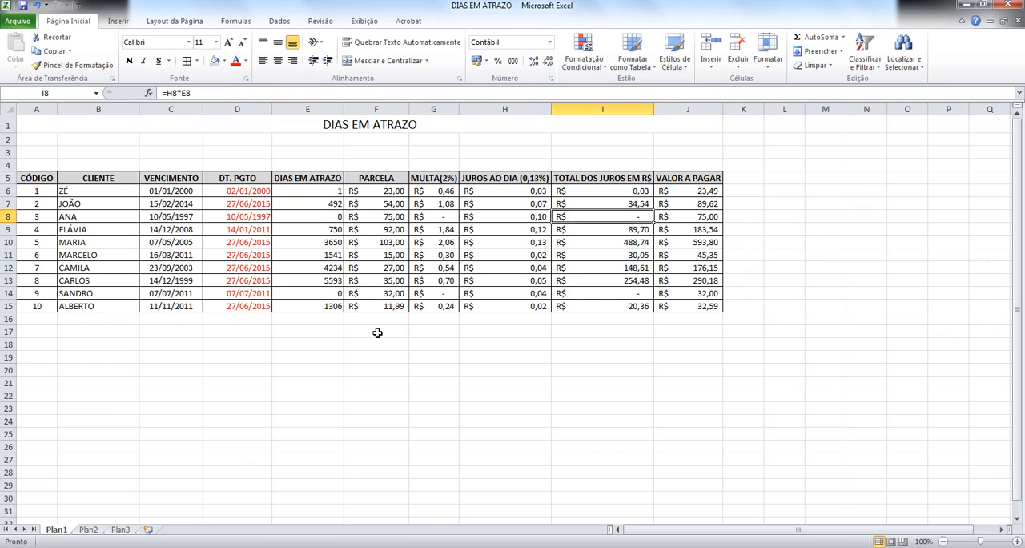
key(Left)
key(Down)
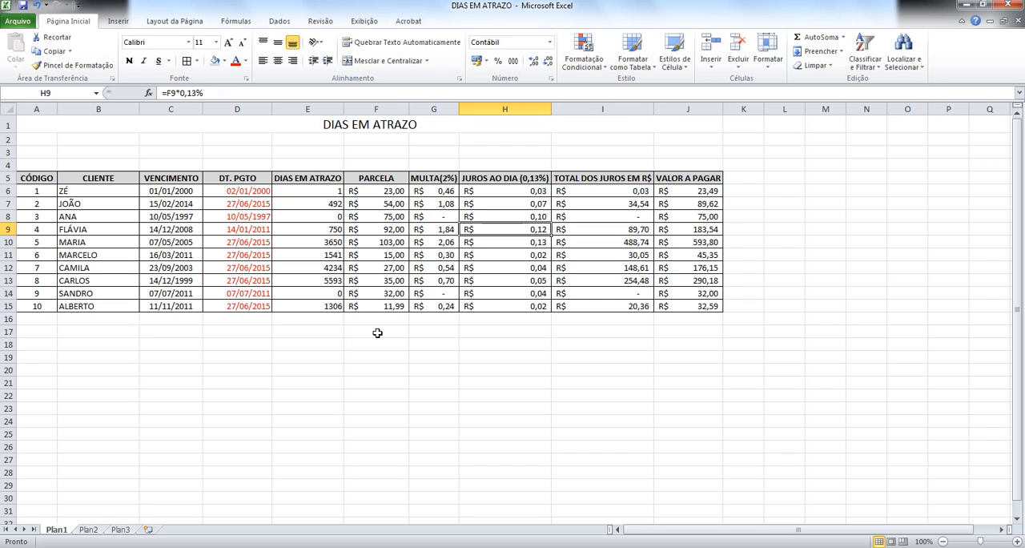
key(Up)
key(Up)
key(Up)
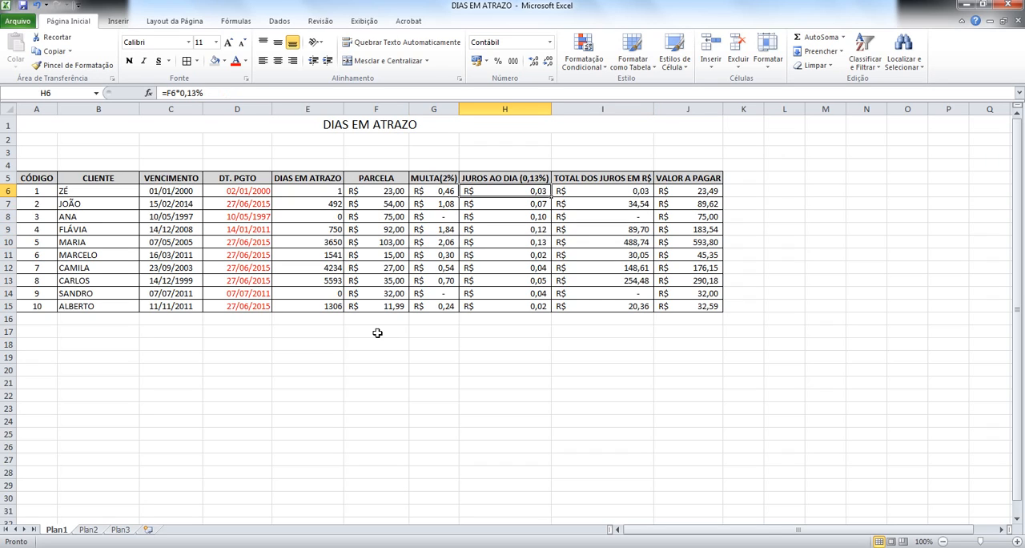
key(Down)
key(Down)
key(Down)
key(Down)
key(Down)
key(Down)
key(Down)
key(Down)
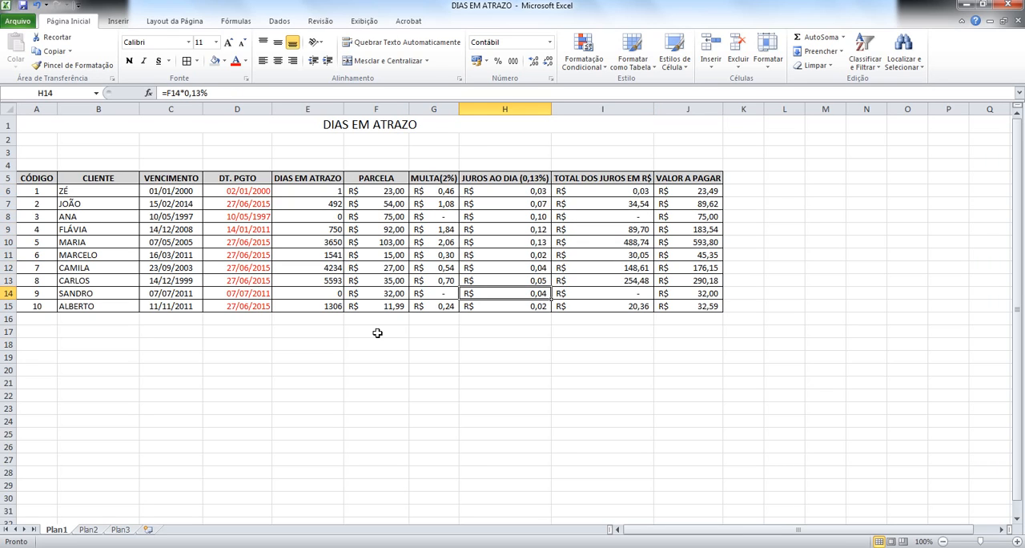
key(Up)
key(Up)
key(Up)
key(Up)
key(Up)
key(Up)
key(Up)
key(Up)
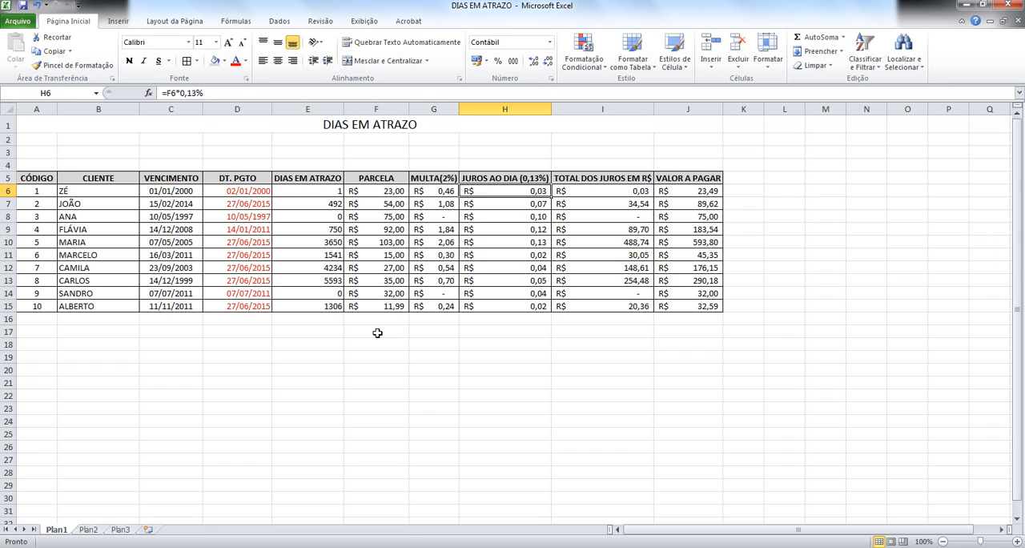
Step: Replace the daily interest formula in H6 with the conditional =SE(E6>0;F6*0,13%;0)
key(F2)
key(BackSpace)
key(BackSpace)
key(BackSpace)
key(BackSpace)
key(BackSpace)
key(BackSpace)
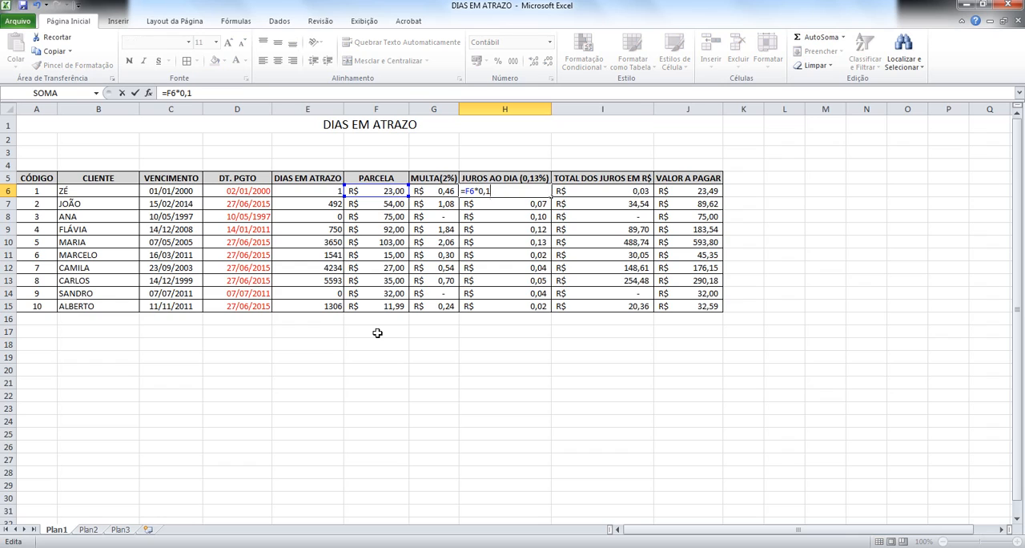
key(BackSpace)
key(BackSpace)
text(SE()
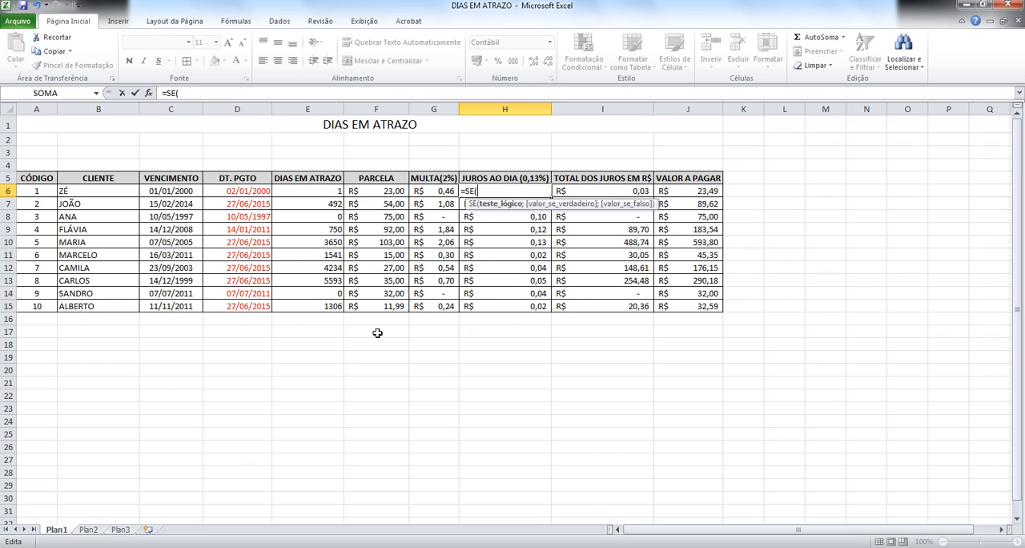
click(329, 193)
text(>0;/)
text(0;)
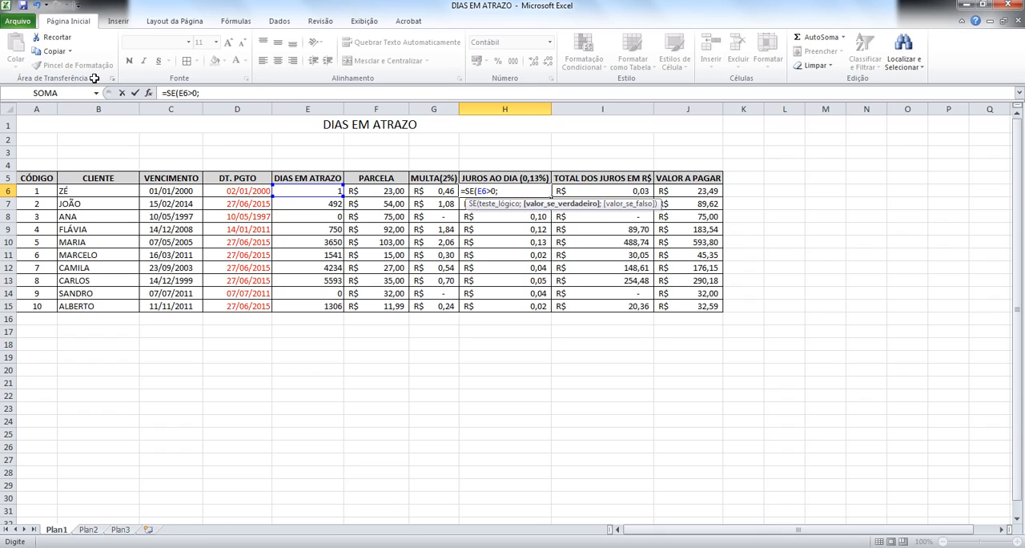
click(378, 194)
text(*0)
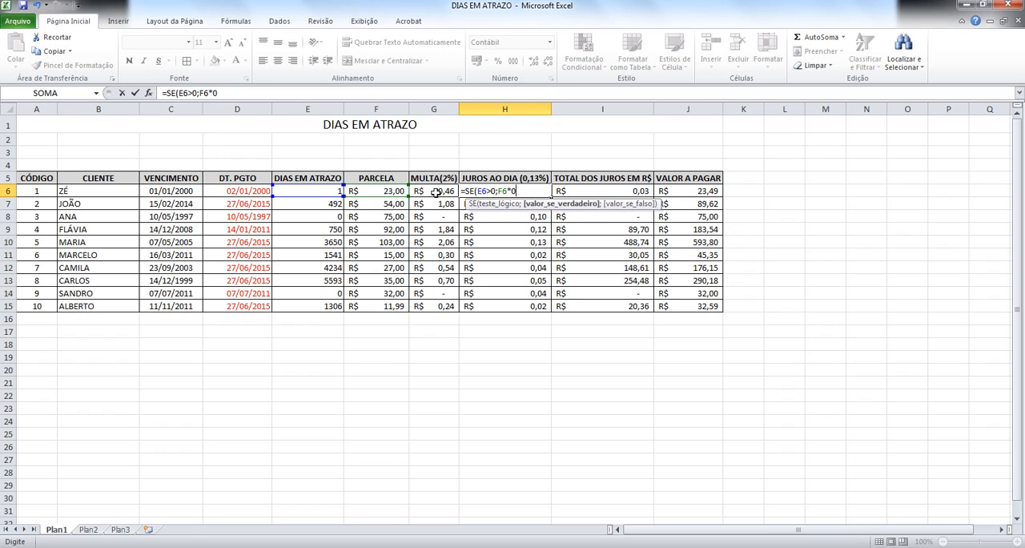
text(10)
key(BackSpace)
text(13%;0)
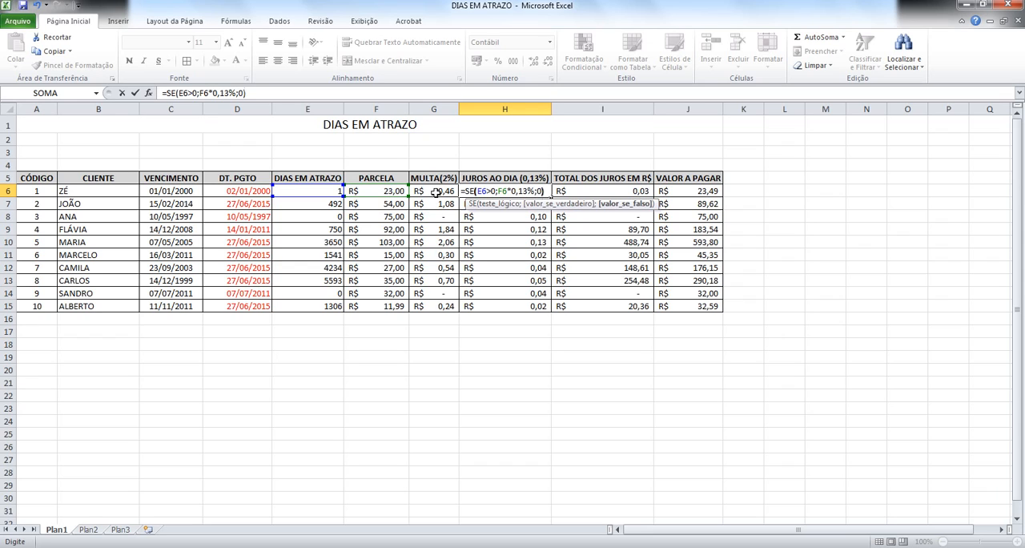
key(Return)
Step: Fill the conditional daily interest formula from H6 down through H15 and check it against the days late in rows 8 and 14
click(545, 196)
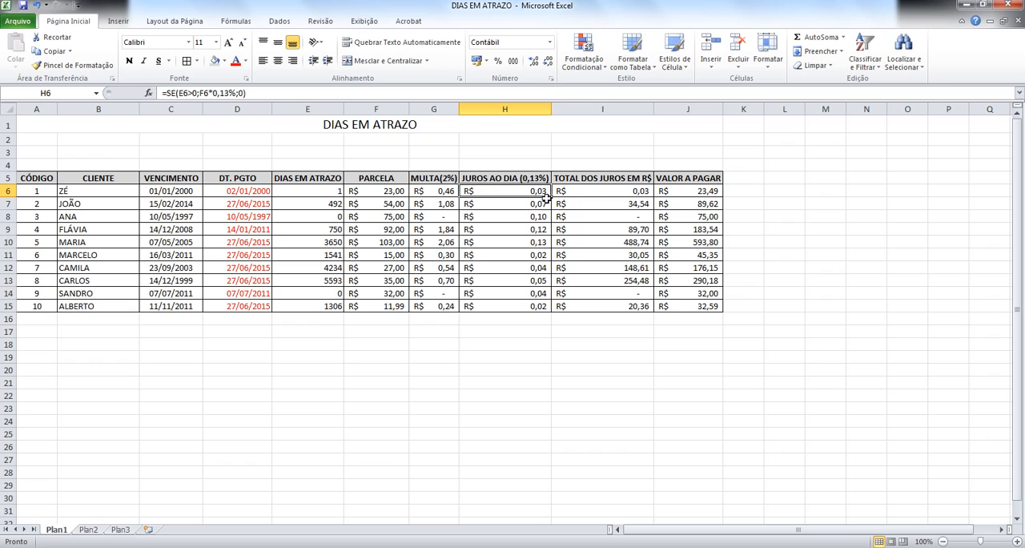
drag(550, 197, 549, 314)
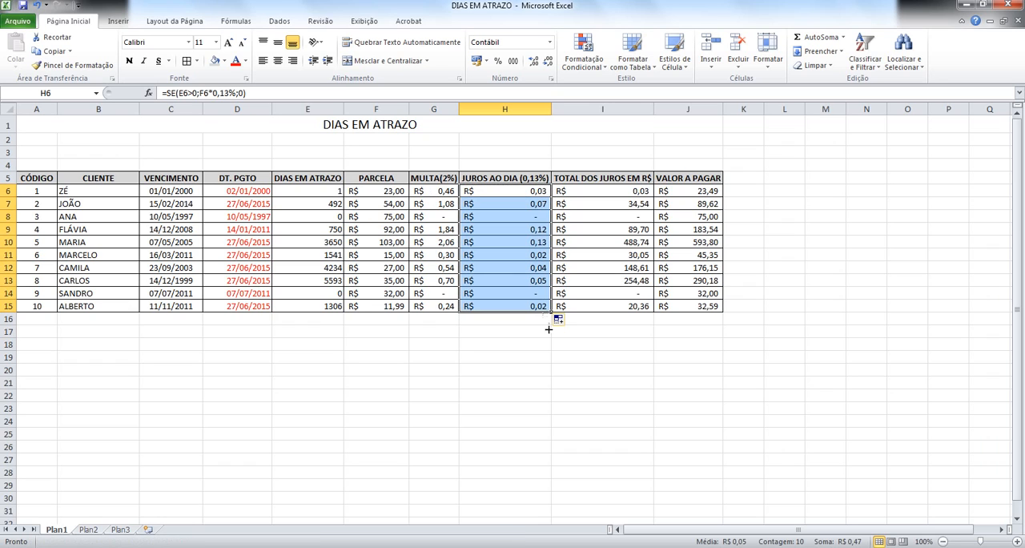
click(548, 215)
click(306, 220)
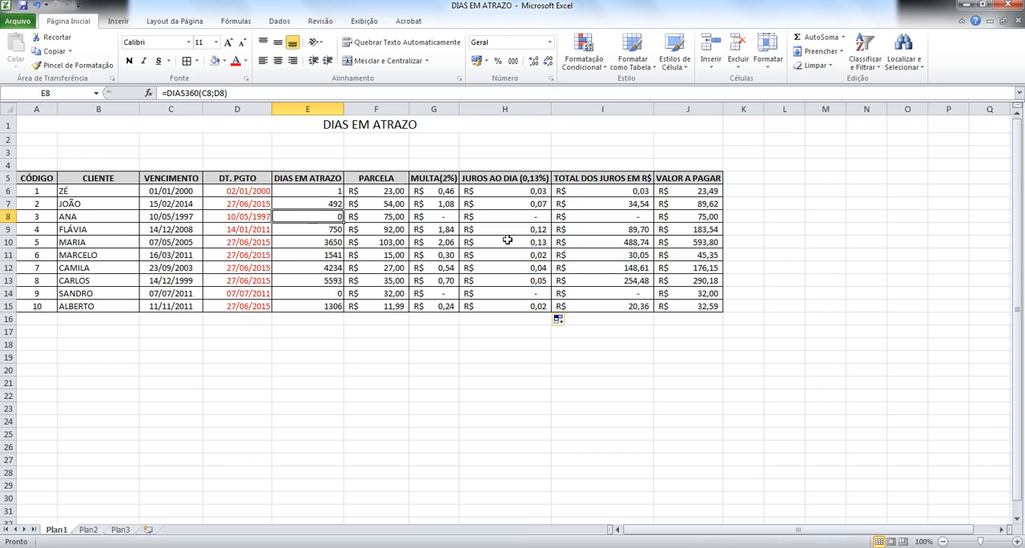
click(533, 207)
click(531, 220)
click(526, 302)
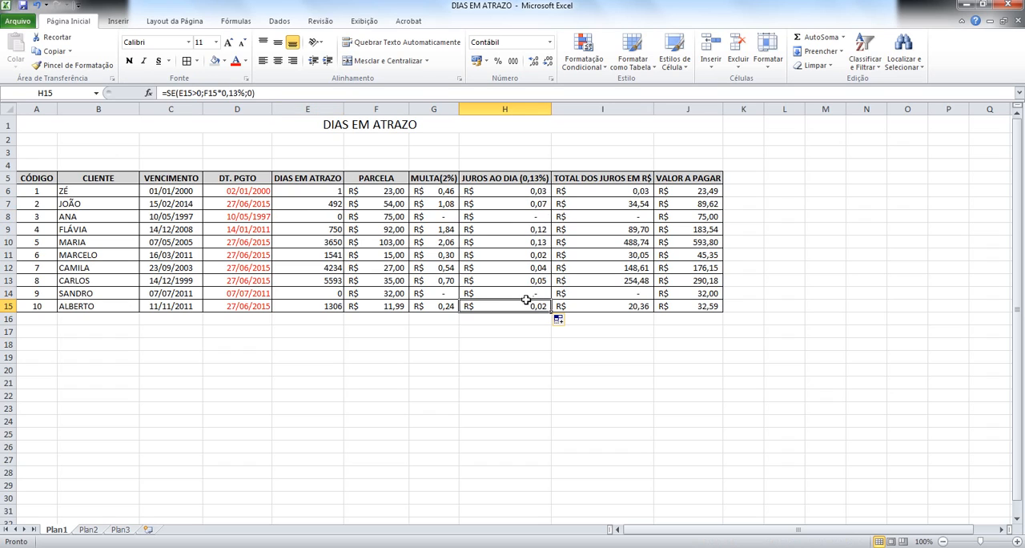
click(506, 293)
click(350, 293)
click(507, 293)
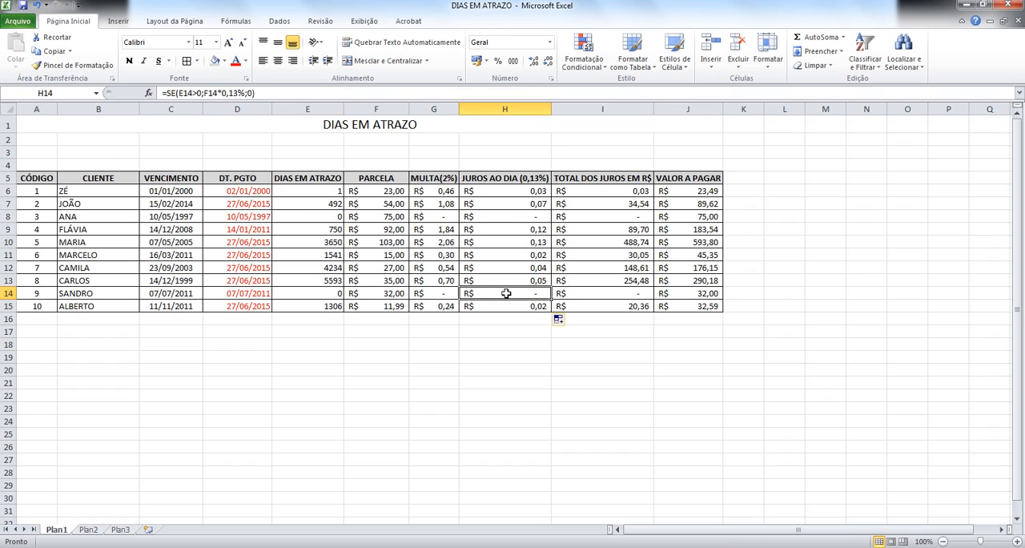
Step: Check the installment and days late cells in row 14 and the days late in rows 8 and 6
click(366, 293)
click(298, 294)
click(306, 216)
click(307, 191)
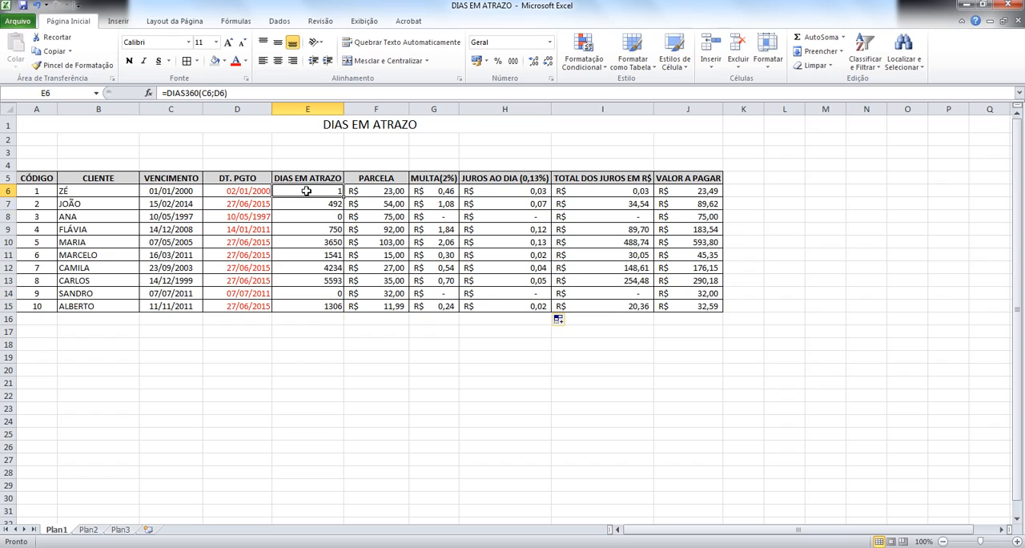
click(335, 324)
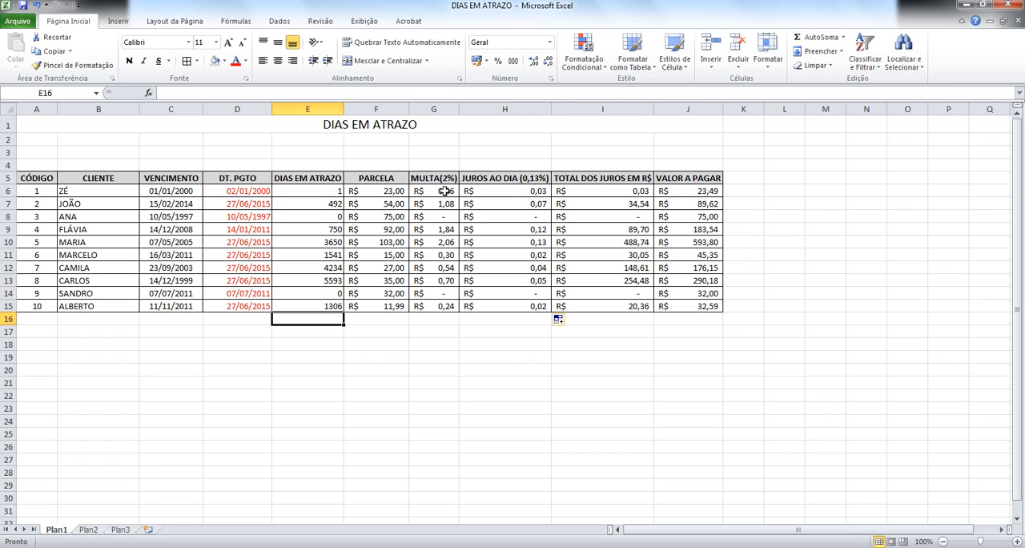
Step: Add an Equal To conditional formatting rule to G6:I15 that highlights cells equal to 0 with yellow fill and dark yellow text
drag(442, 191, 605, 306)
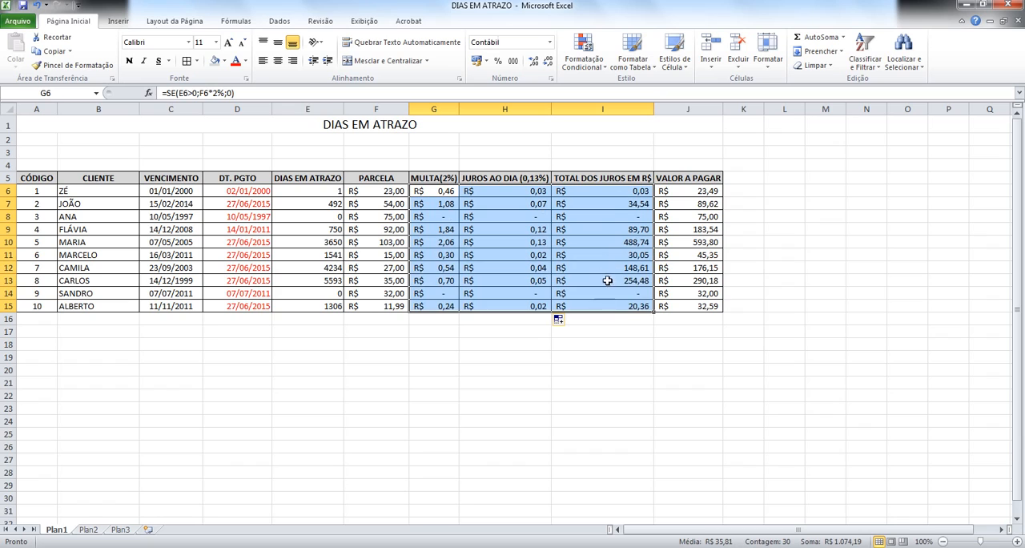
click(614, 221)
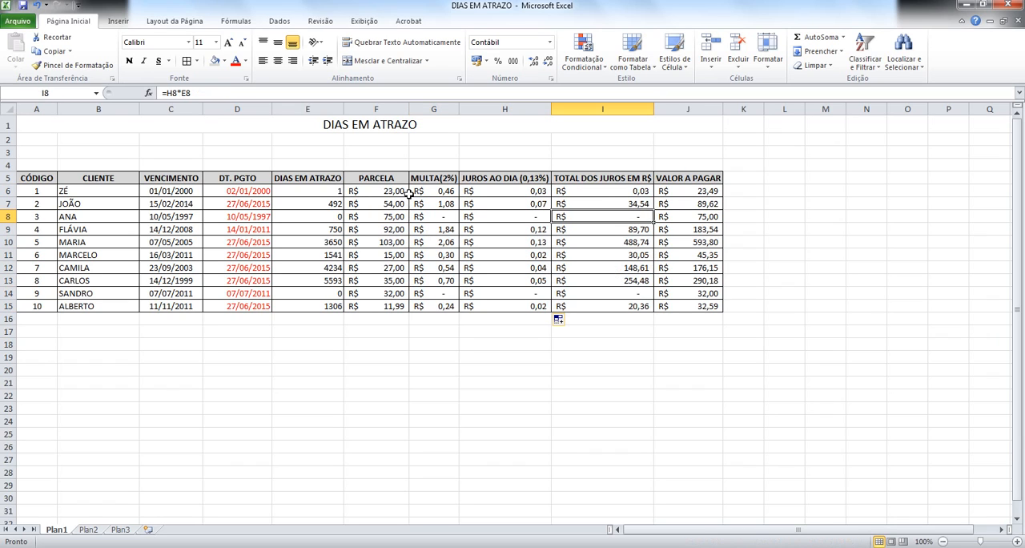
drag(410, 192, 613, 306)
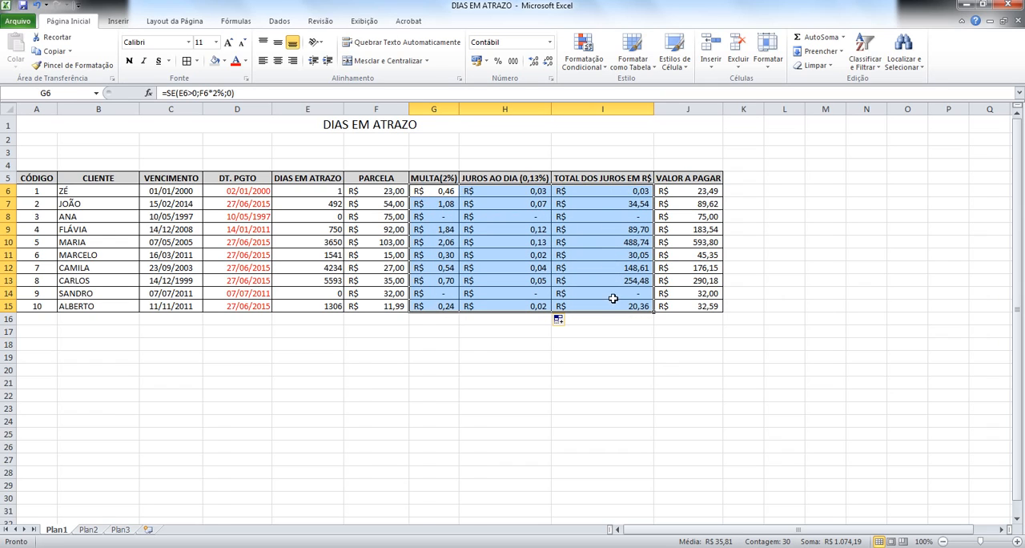
click(603, 69)
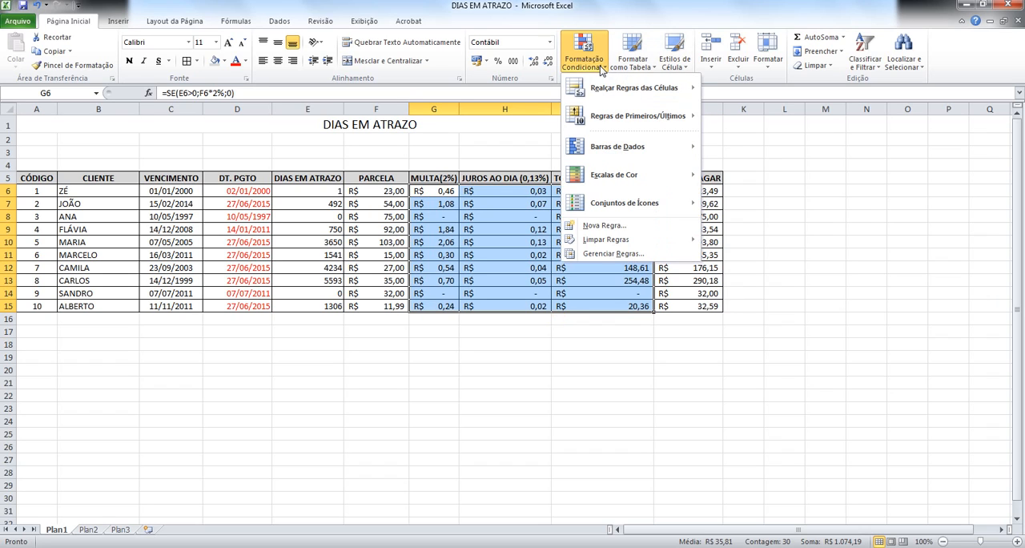
mouse_move(606, 102)
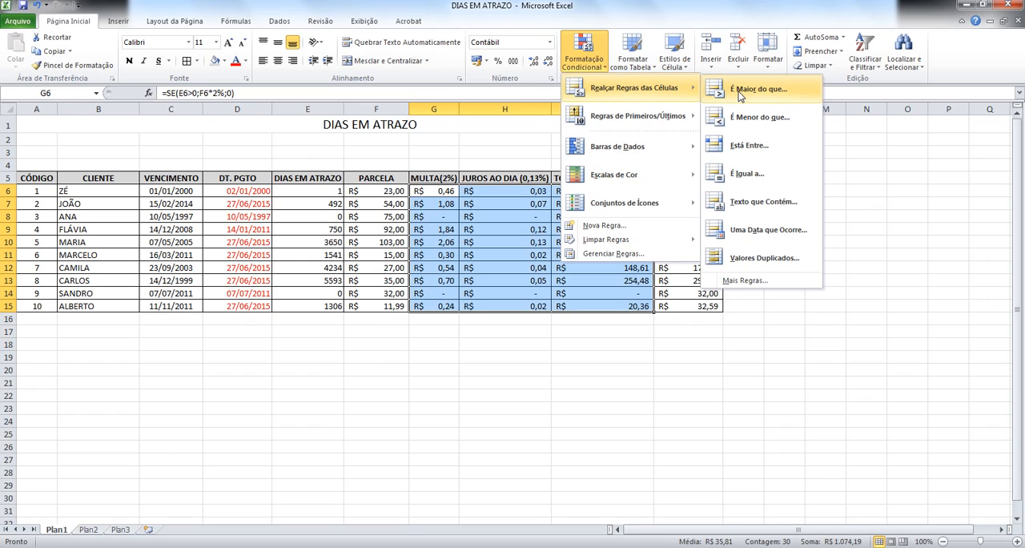
click(788, 179)
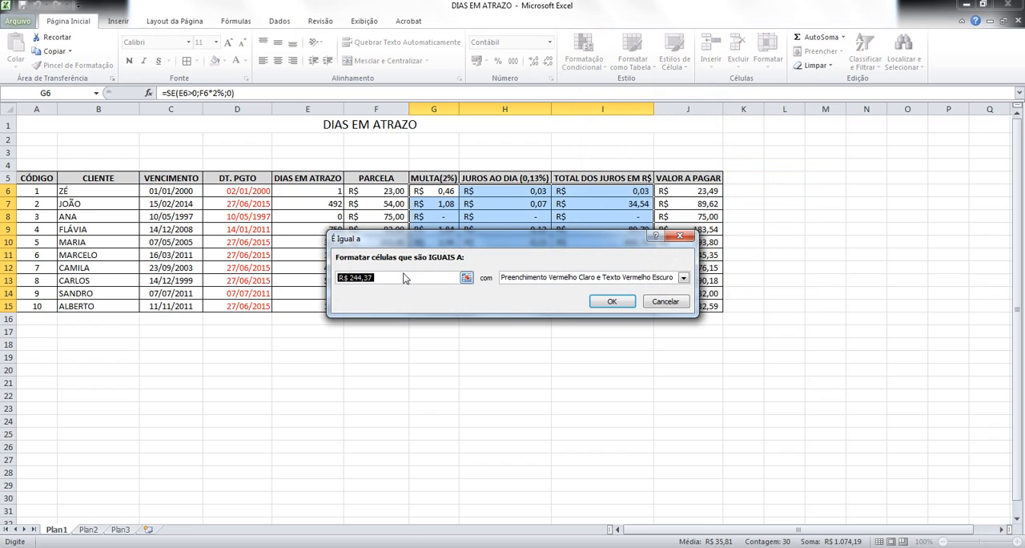
text(0)
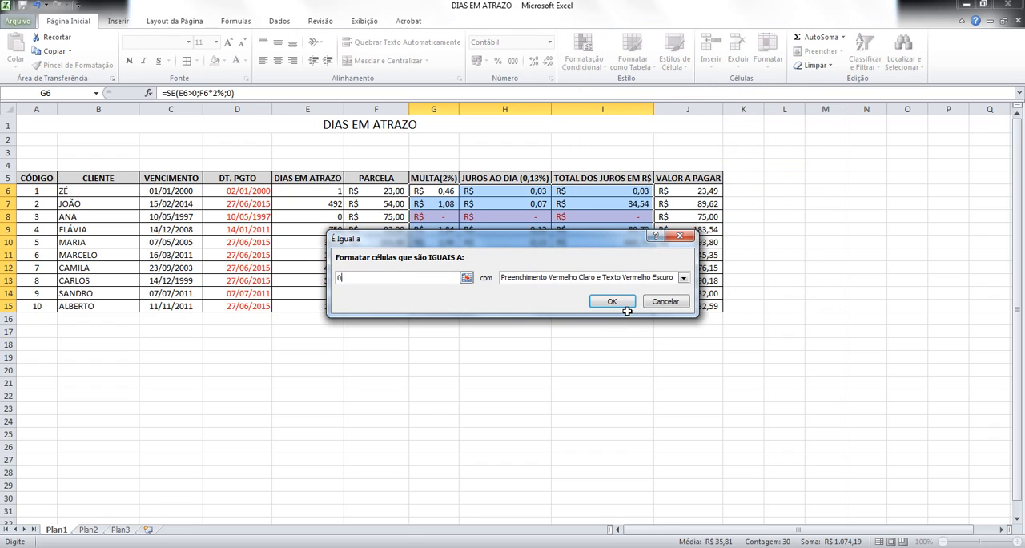
click(683, 278)
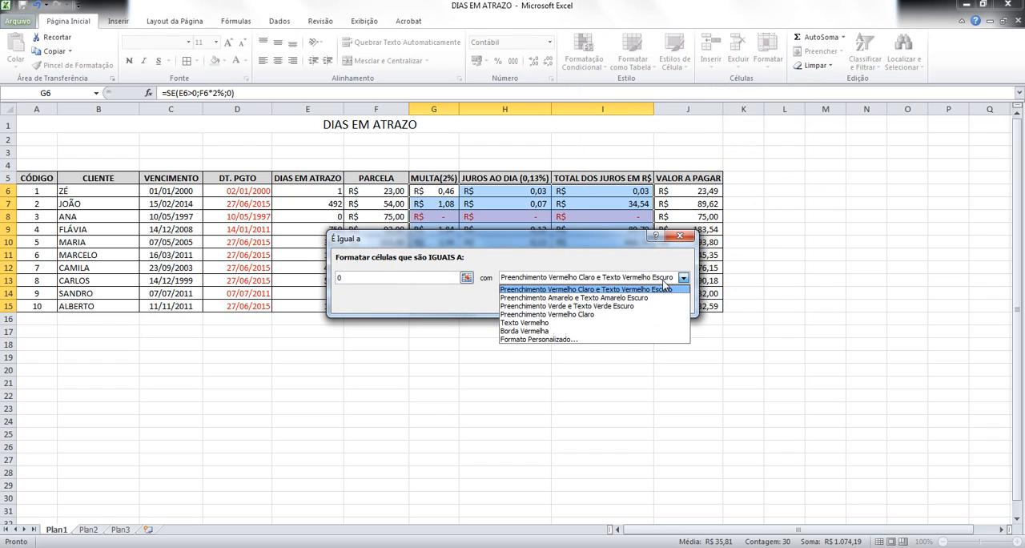
click(649, 298)
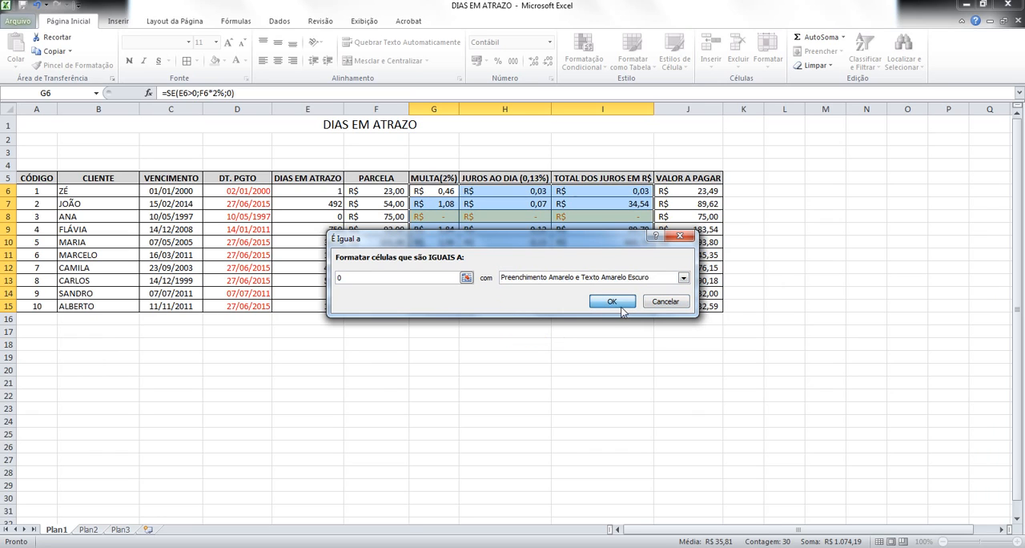
click(621, 308)
click(599, 407)
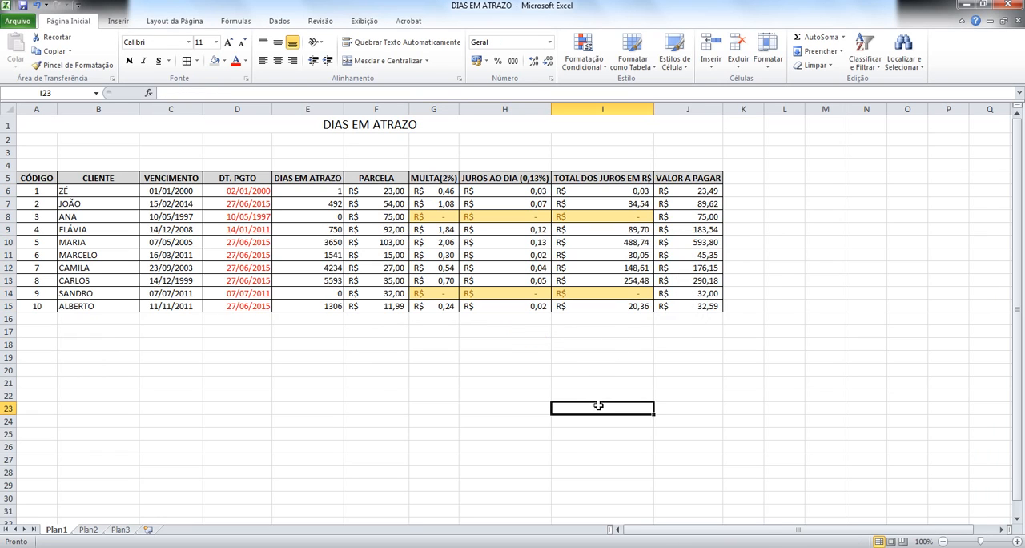
Step: Examine the amount due and days late in row 8, and compare the fine formulas in column G between highlighted and unhighlighted rows
click(711, 218)
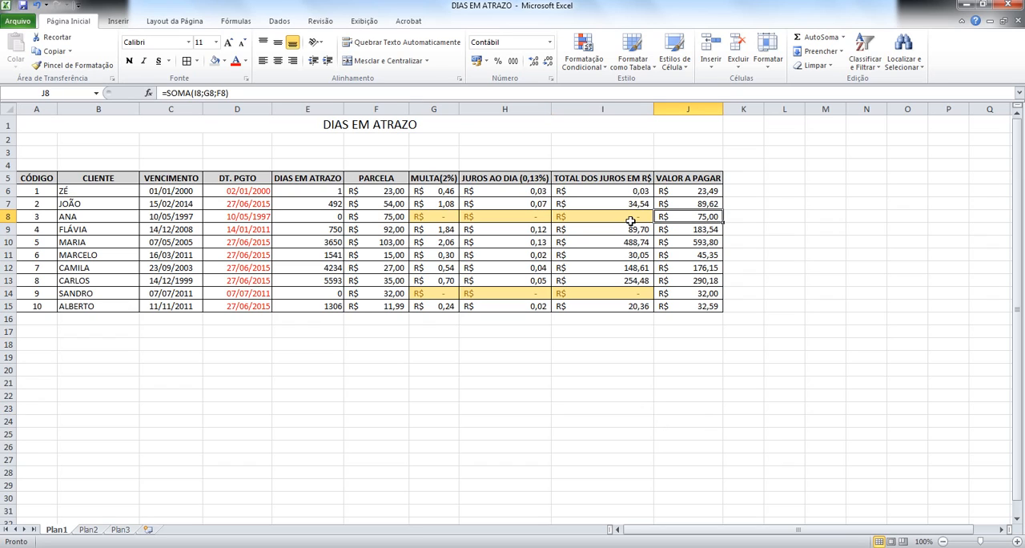
click(605, 225)
click(451, 228)
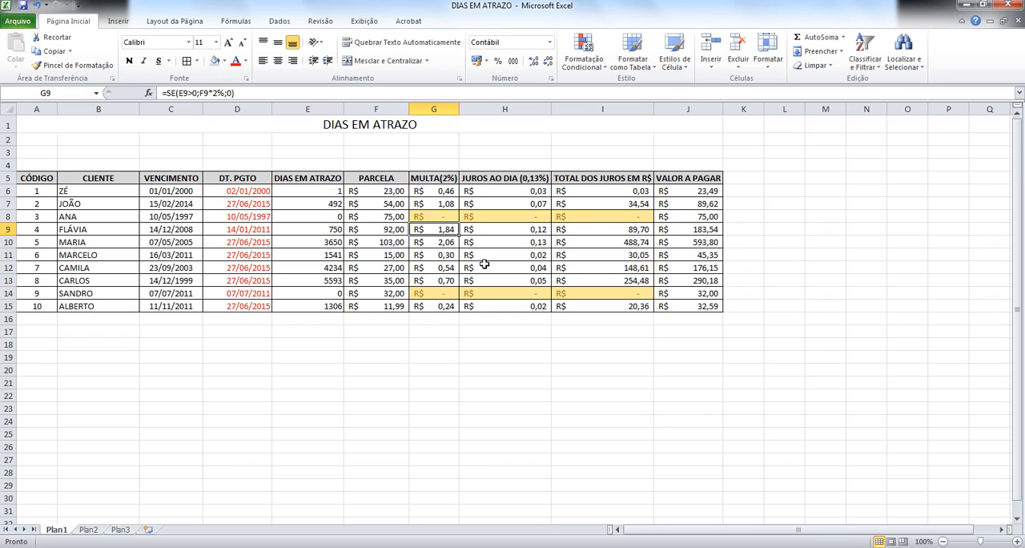
click(485, 265)
click(503, 319)
click(435, 227)
click(437, 215)
click(342, 217)
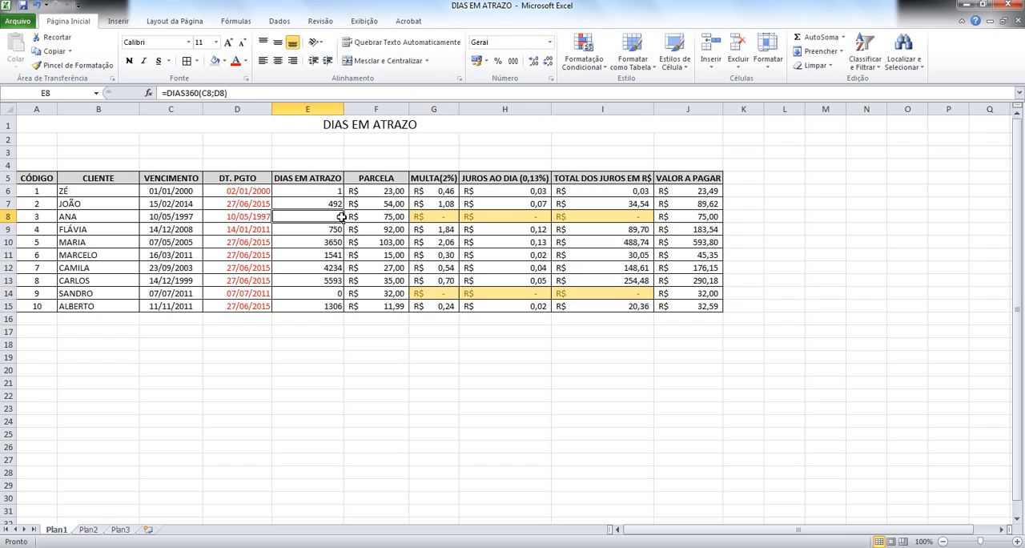
click(433, 216)
click(446, 242)
click(446, 280)
click(451, 306)
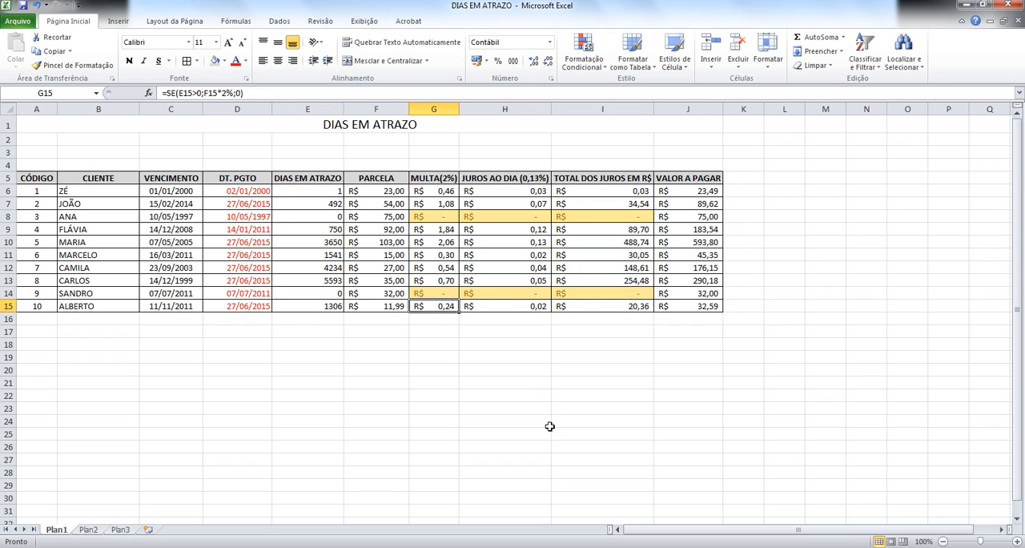